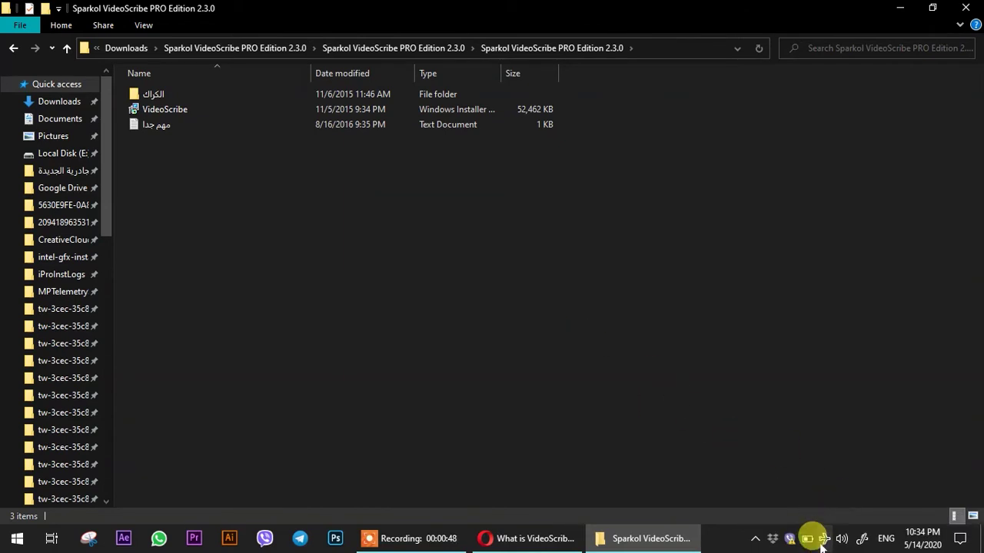
- Check the Wi-Fi status and start installing Sparkol VideoScribe into C:\Program Files (x86)\Sparkol\Sparkol VideoScribe\
click(822, 539)
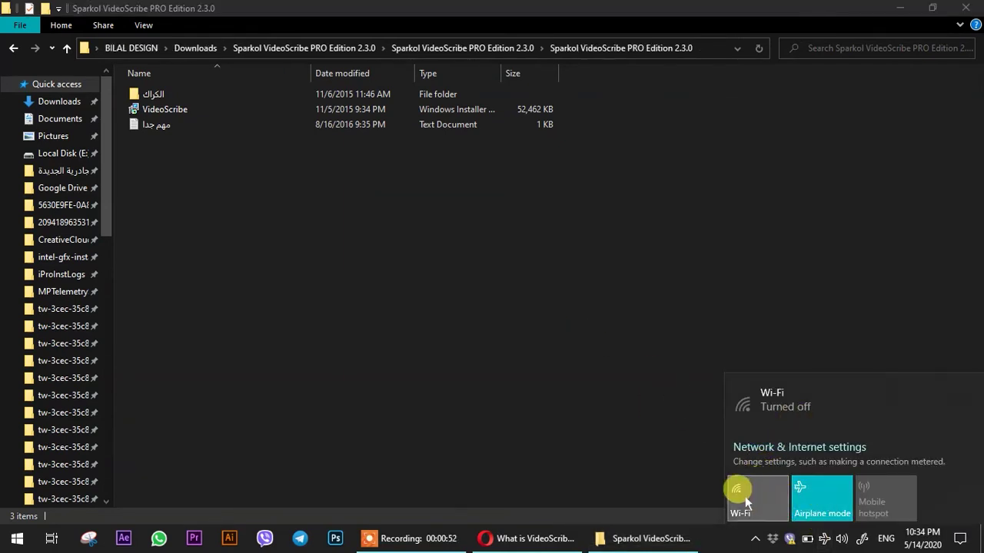
click(253, 283)
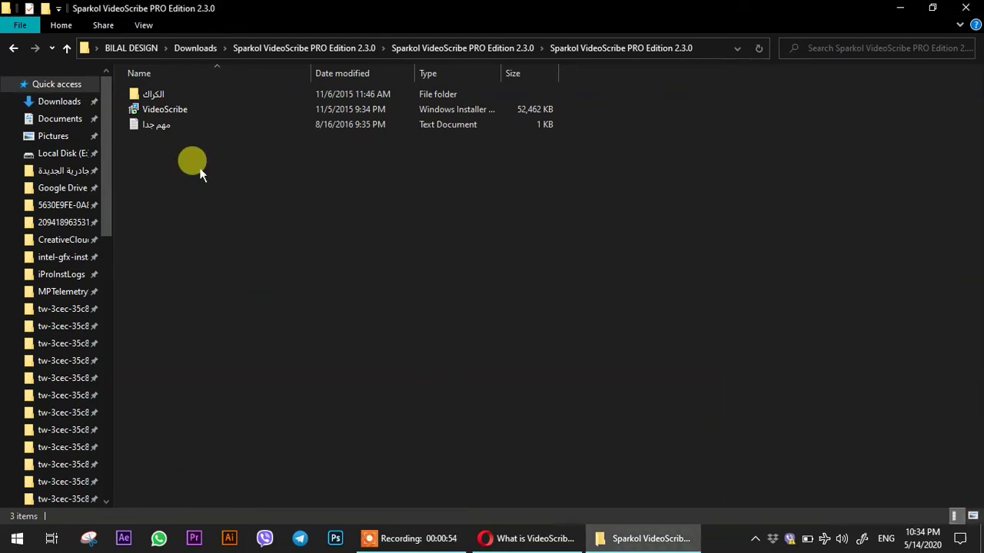
double_click(163, 109)
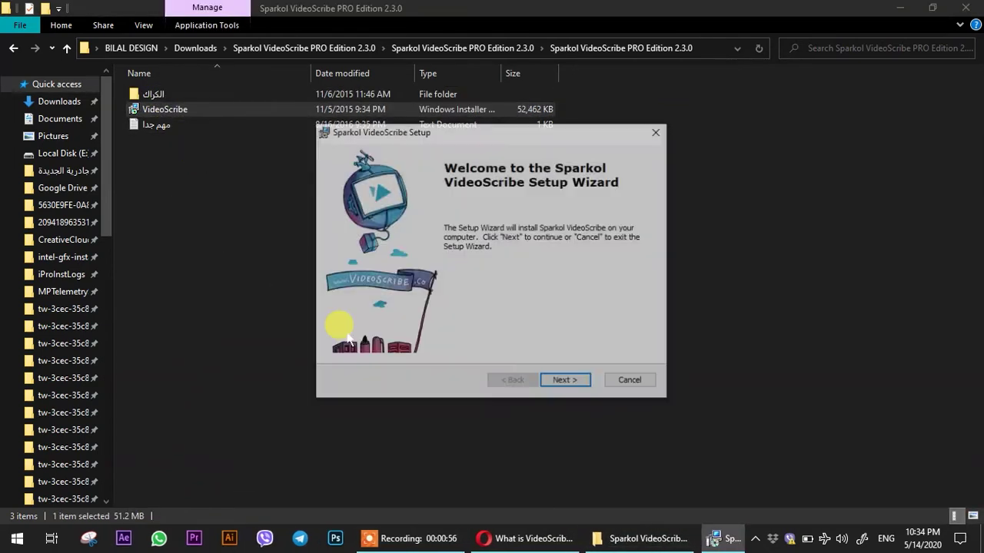
click(566, 382)
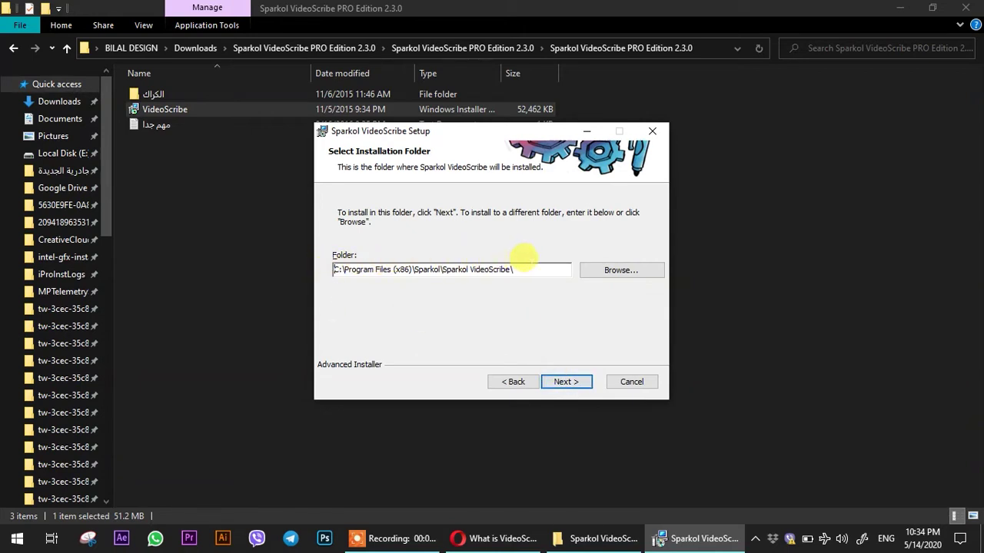
drag(523, 269, 285, 269)
click(567, 382)
click(569, 382)
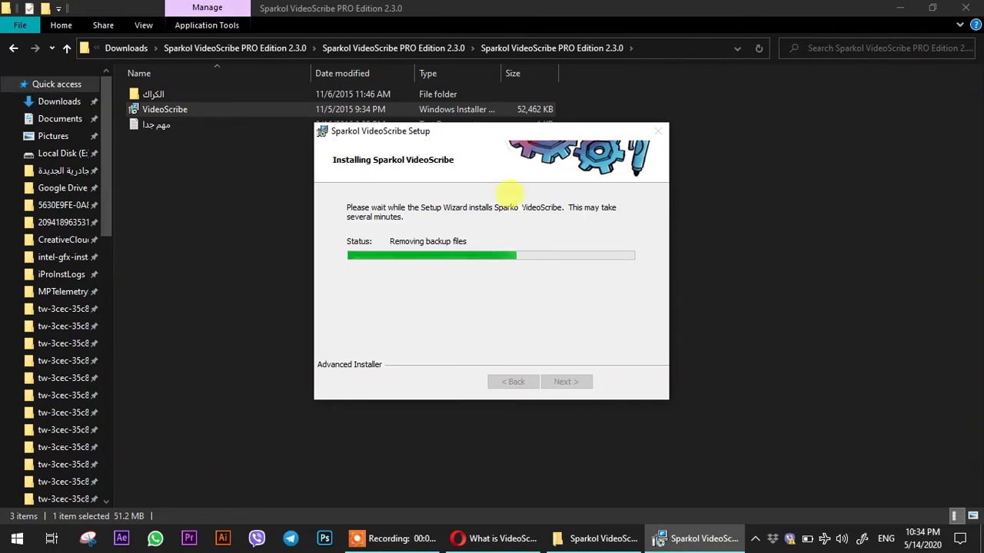
- Let the installation complete, return from the opened browser page, and finish the setup wizard without launching Sparkol VideoScribe
drag(491, 127, 484, 163)
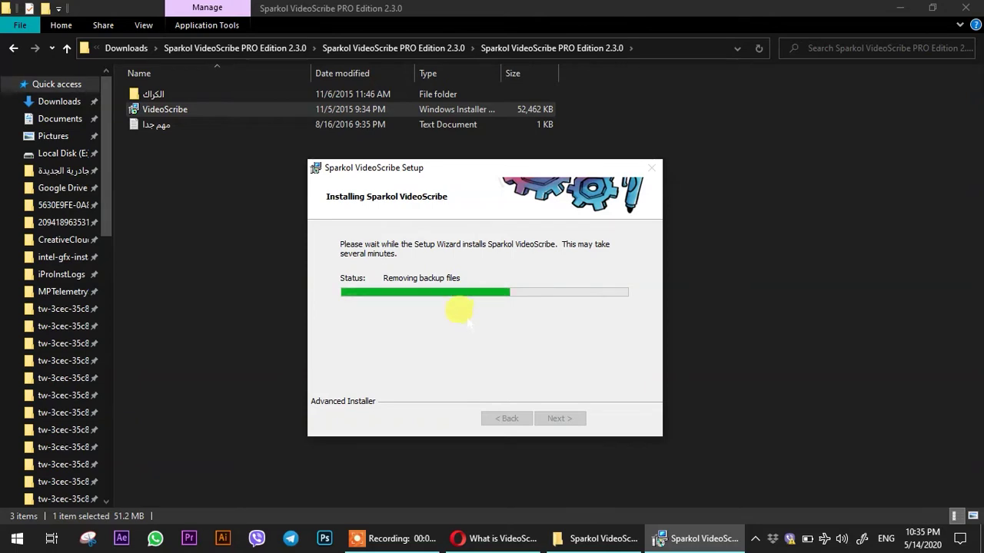
key(Return)
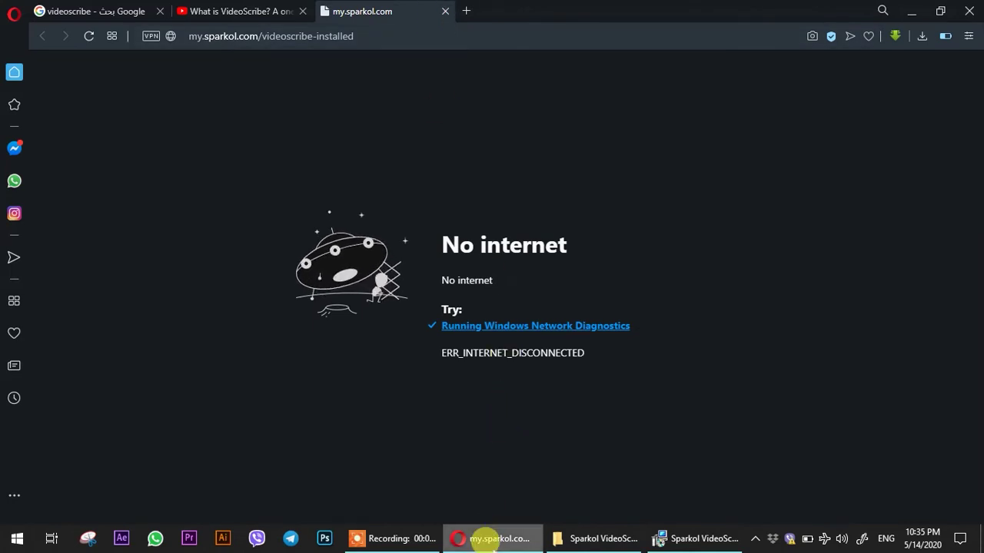
click(473, 538)
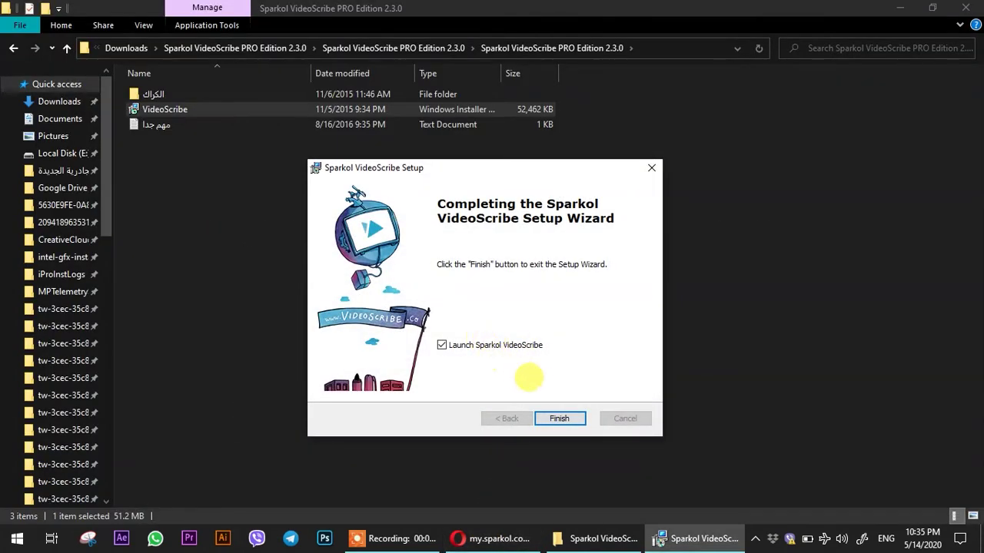
click(441, 345)
click(559, 418)
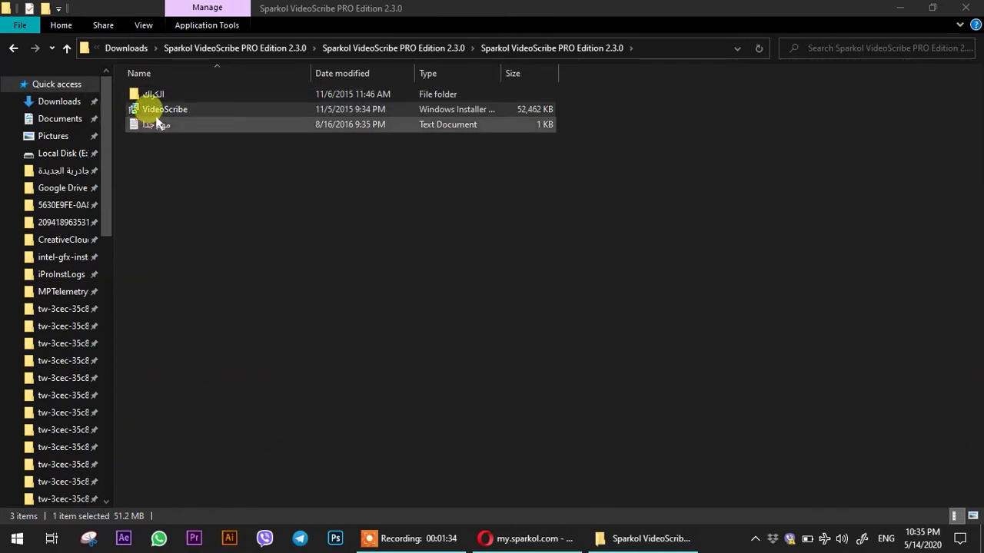
- Copy the VideoScribeBin file from the الكراك folder
double_click(153, 94)
right_click(157, 98)
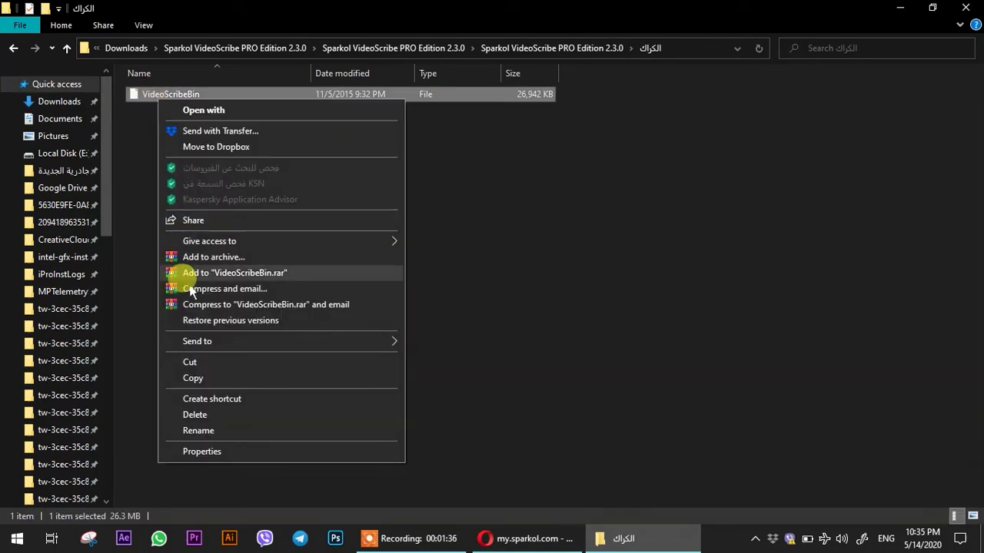
click(193, 378)
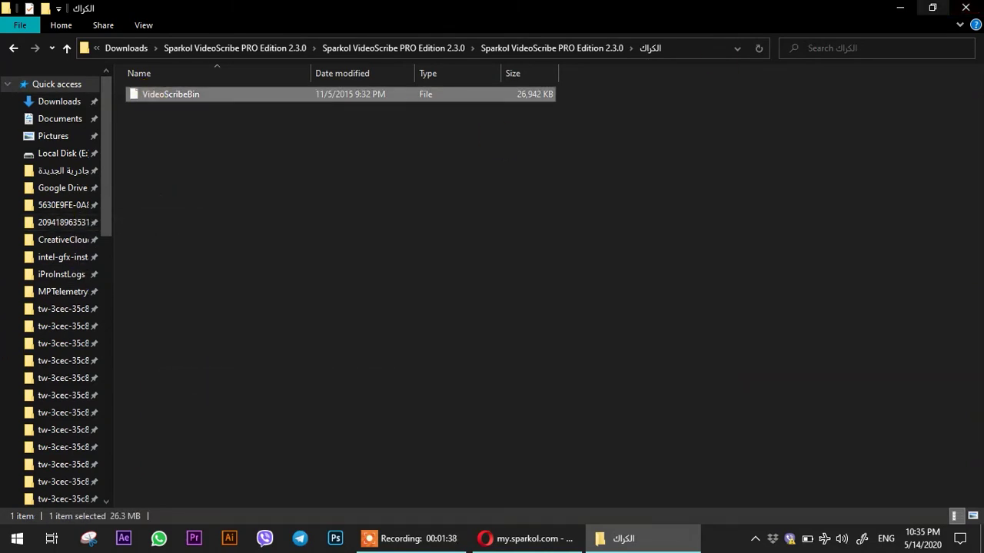
- Open the file location of the desktop VideoScribe shortcut and paste the copied VideoScribeBin there, replacing the existing file
click(900, 8)
right_click(103, 452)
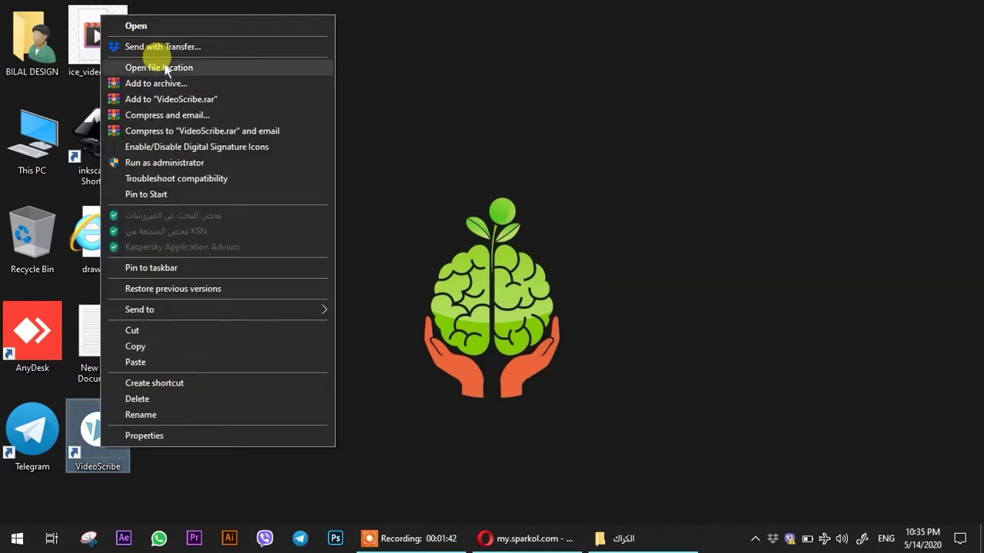
click(165, 68)
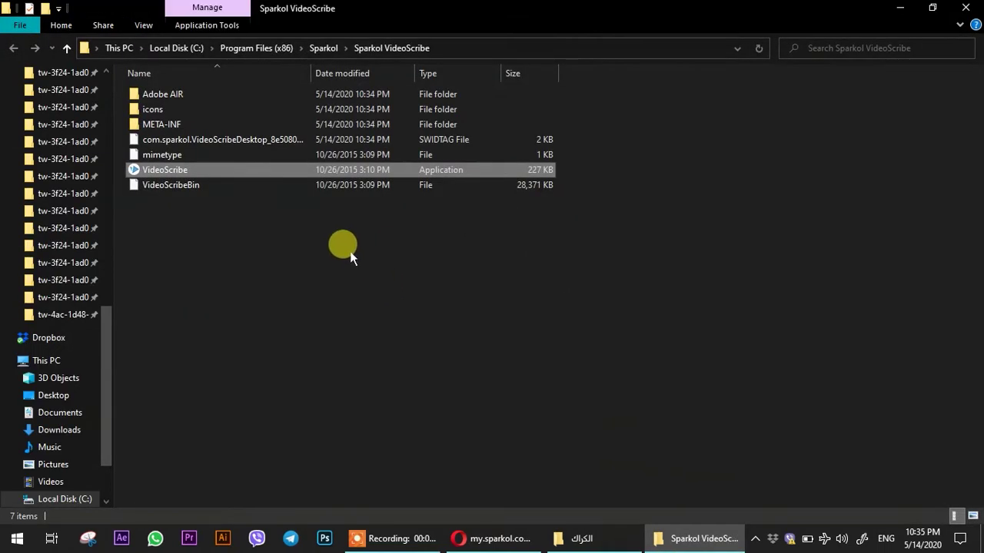
right_click(350, 252)
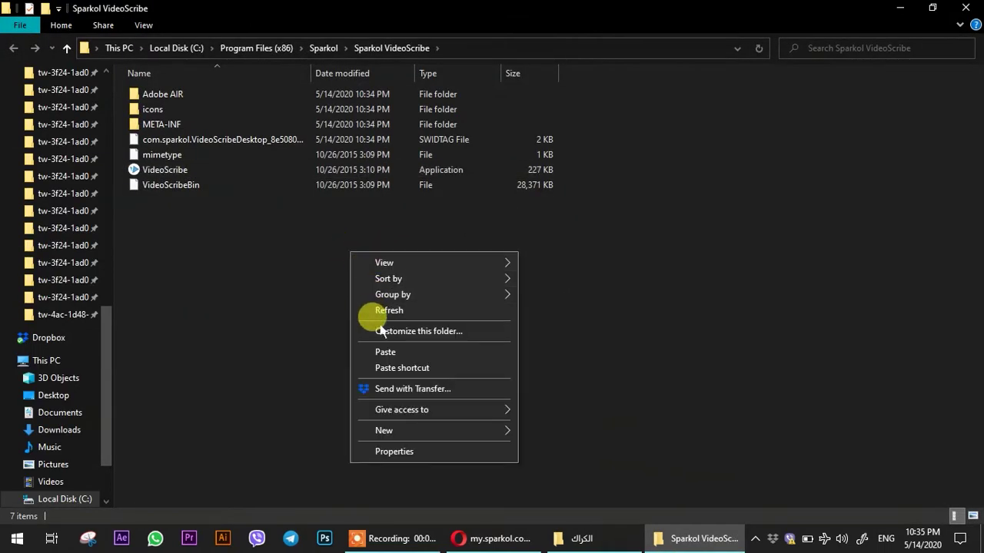
click(377, 352)
click(436, 164)
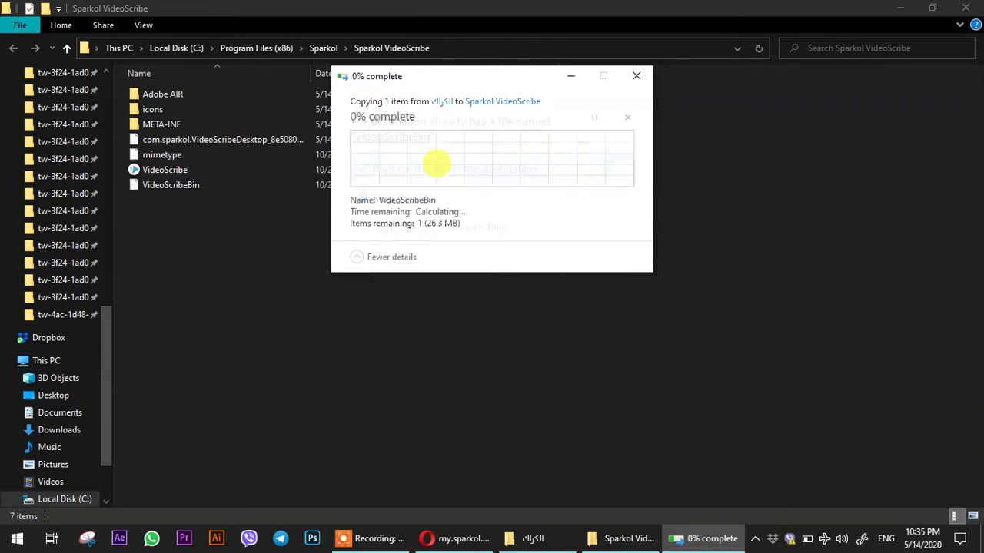
click(438, 169)
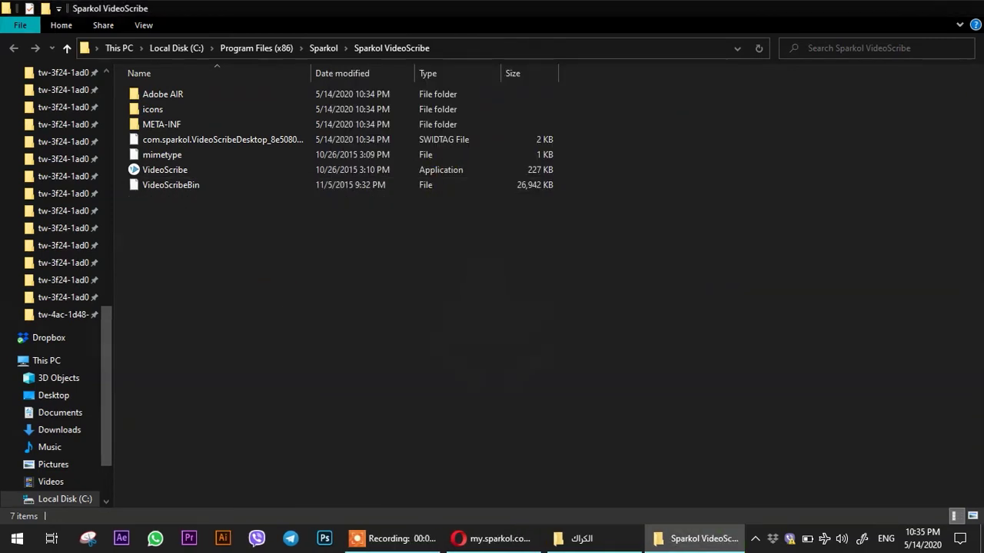
- Close the Sparkol VideoScribe and الكراك folder windows and refresh the desktop
key(alt+F4)
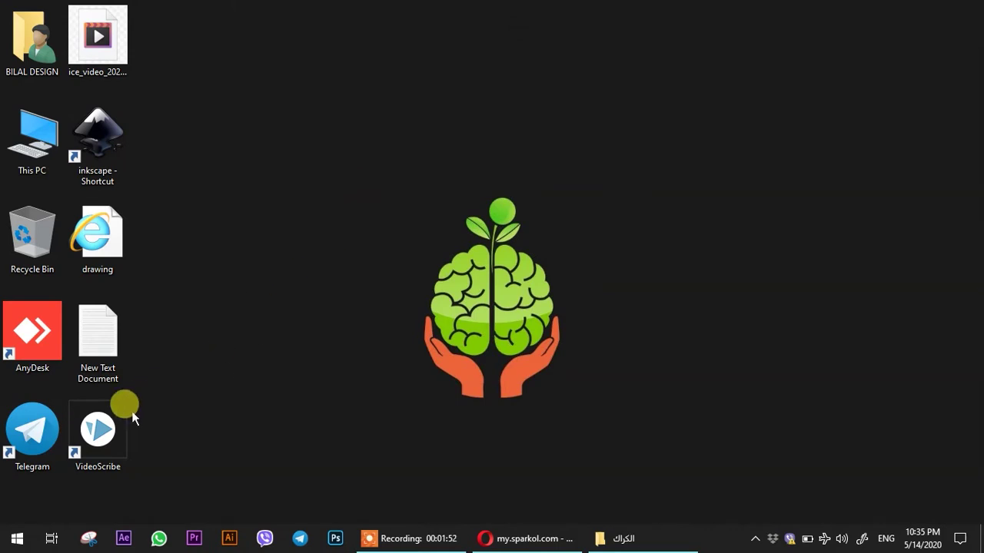
right_click(394, 279)
click(415, 320)
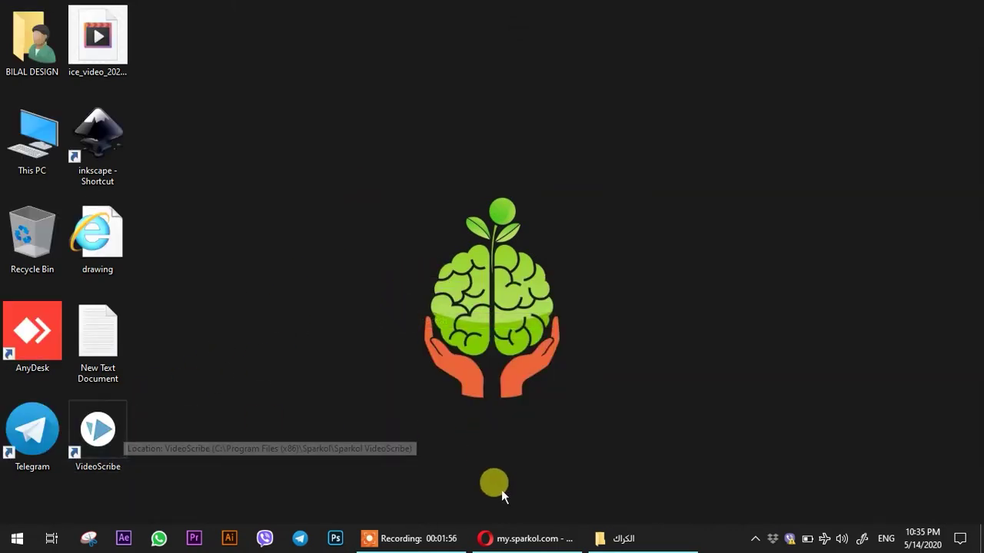
click(609, 540)
key(alt+F4)
- Launch VideoScribe from its desktop shortcut and dismiss the how-to video and the offline usage notice
click(97, 429)
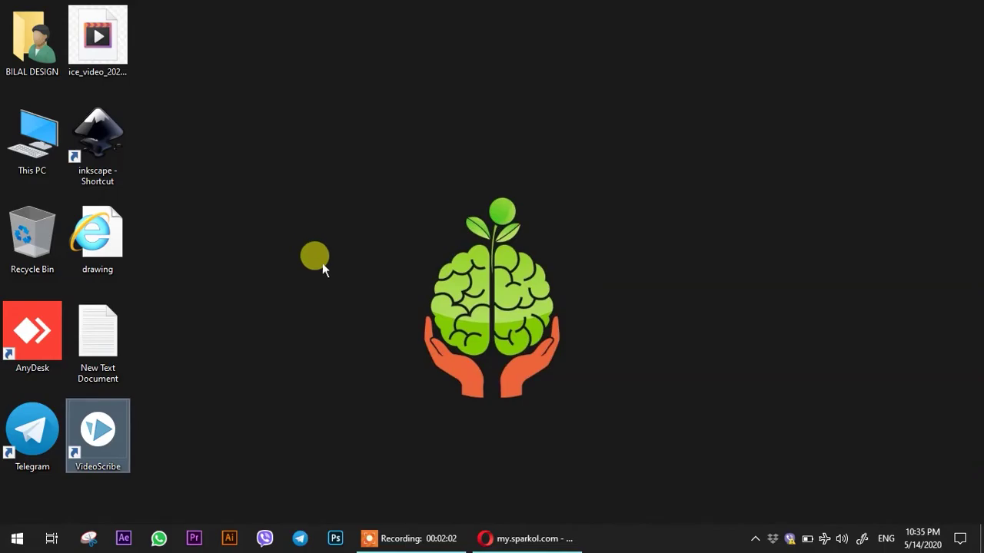
key(Return)
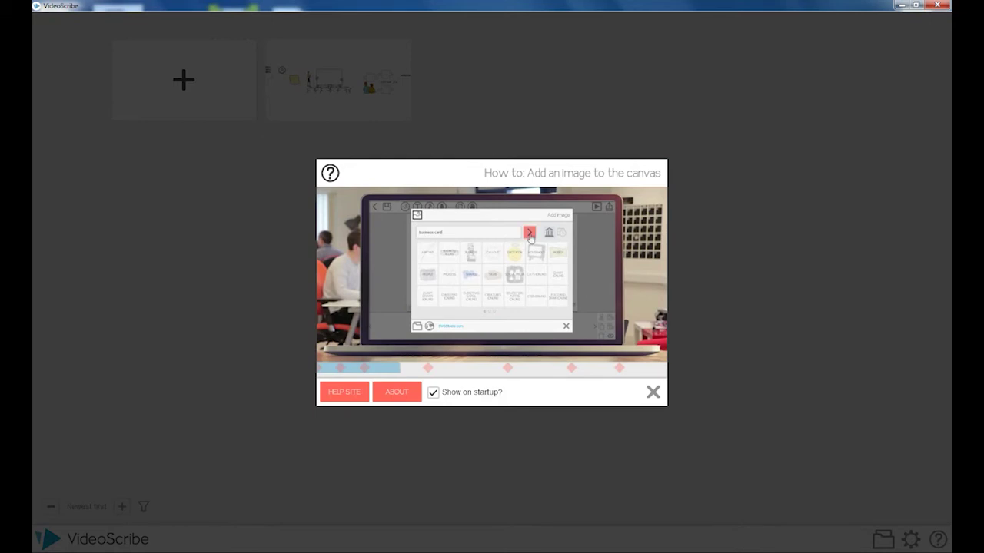
click(652, 392)
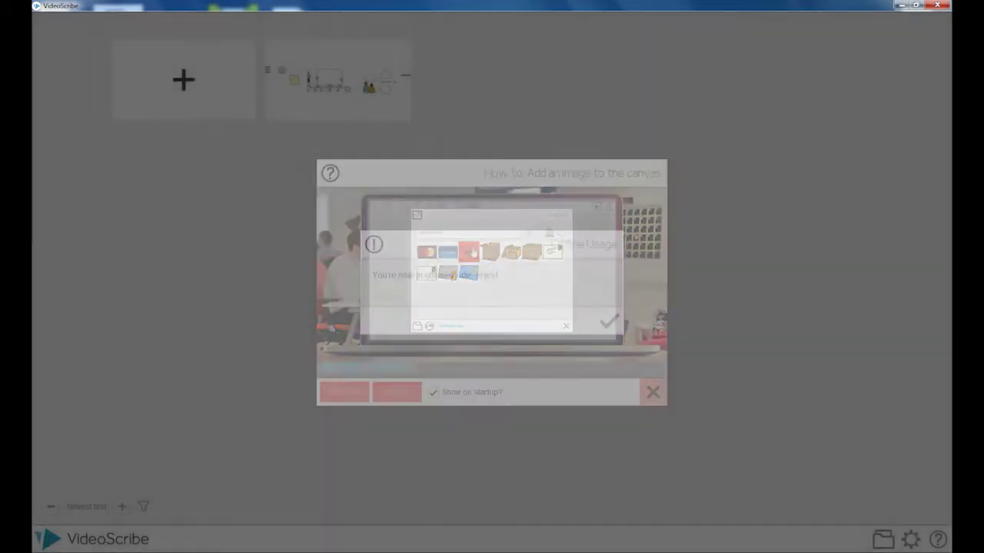
click(609, 321)
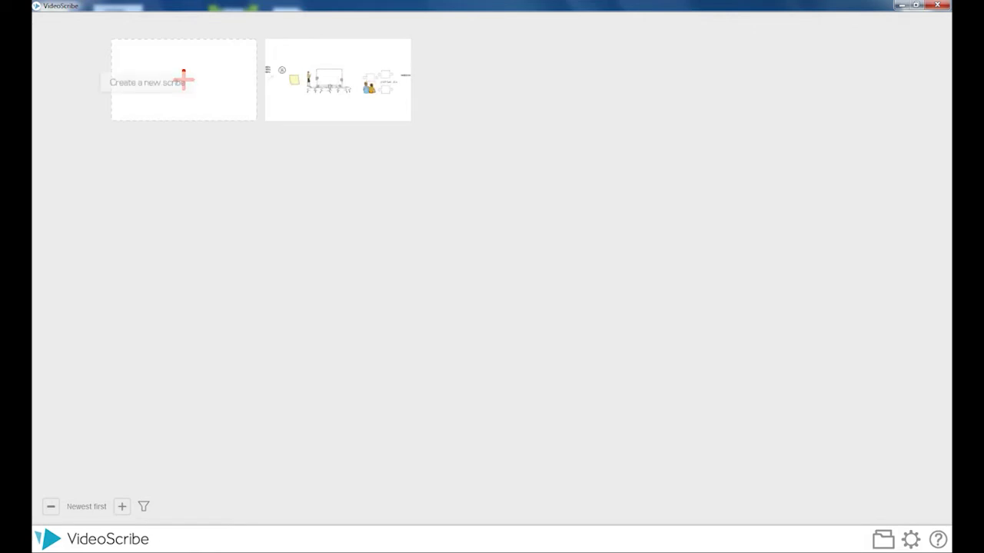
- Create a new scribe and add the classroom photo stored on Local Disk (D:) to the canvas
click(183, 79)
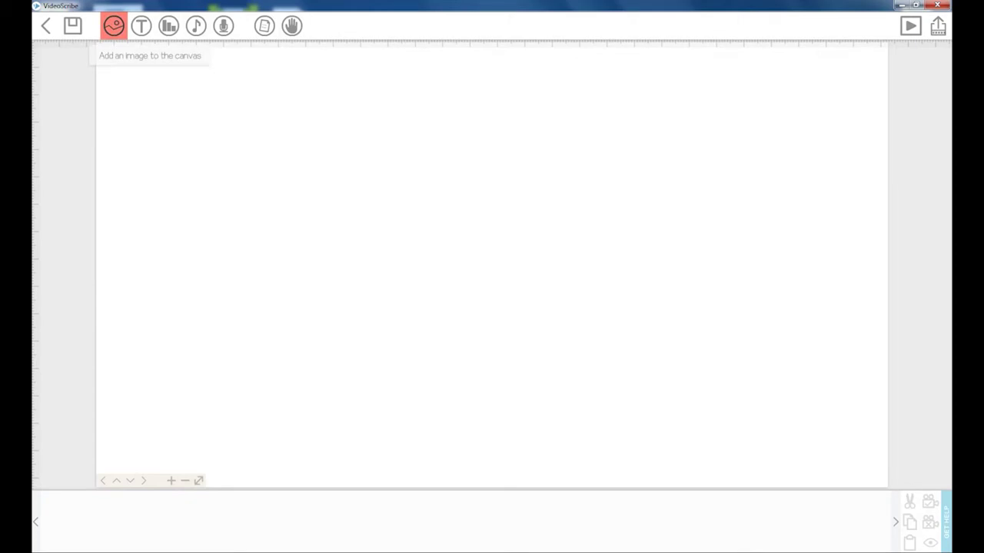
click(113, 26)
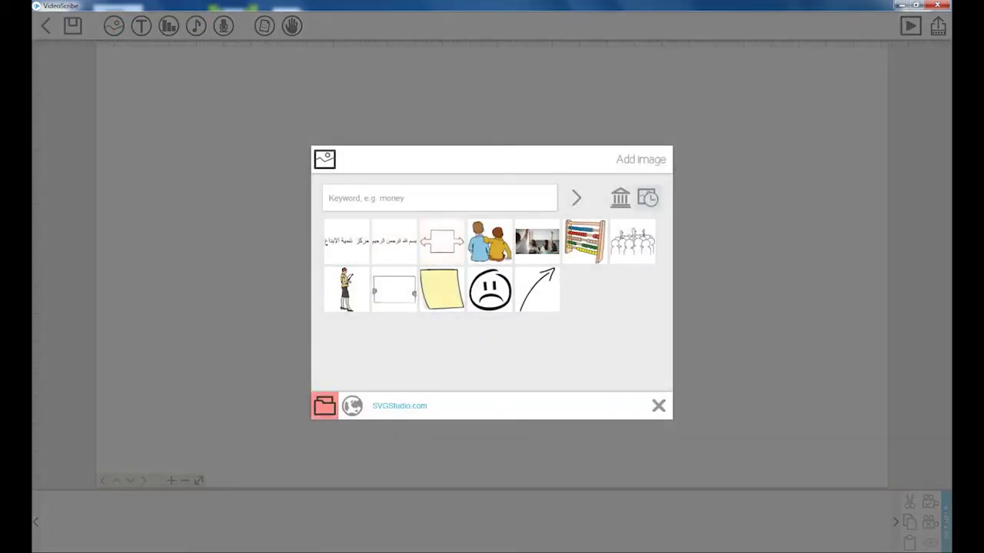
click(324, 406)
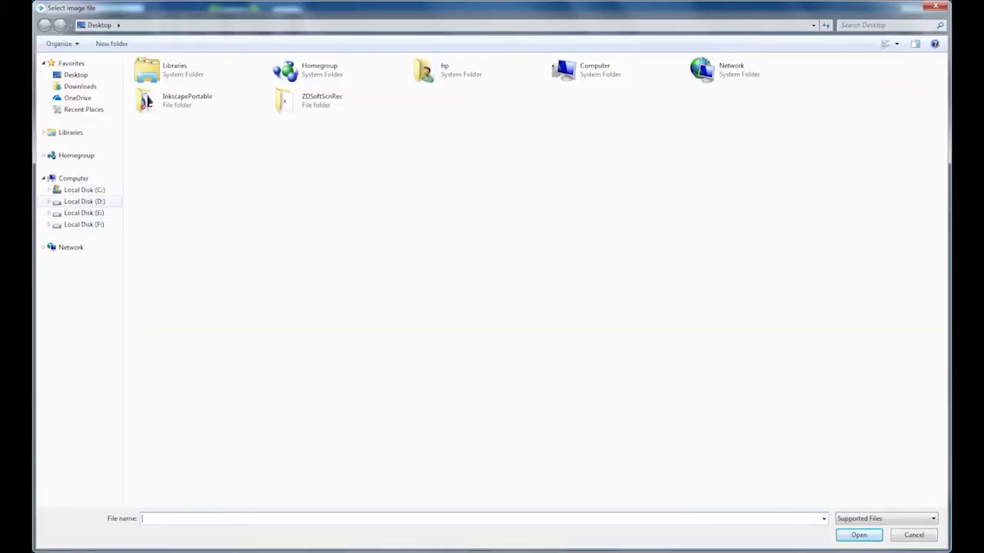
click(84, 201)
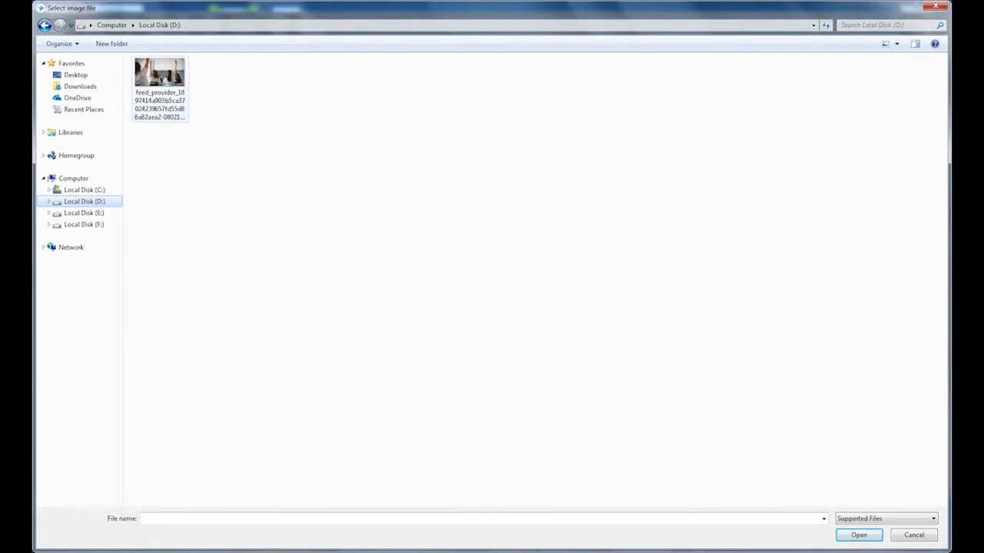
double_click(160, 89)
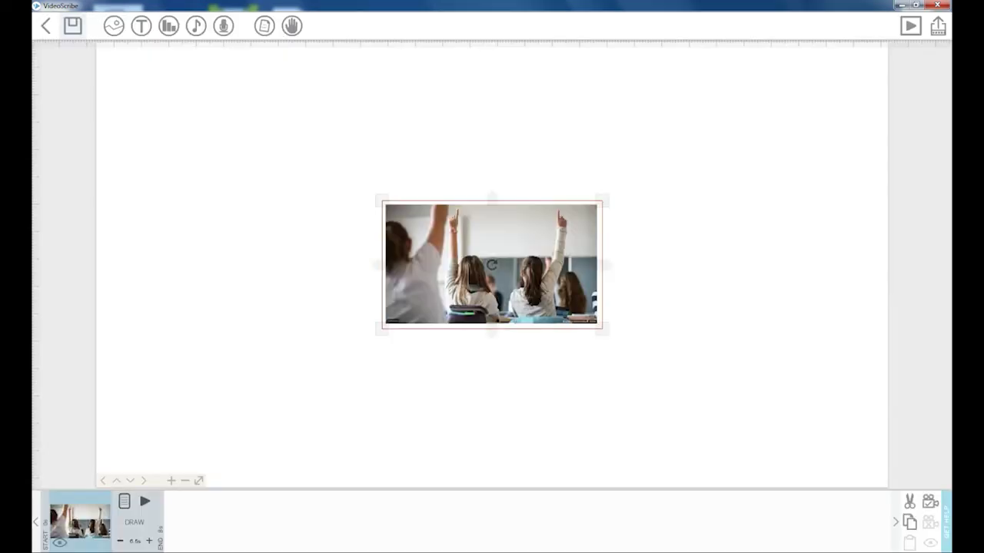
- Browse the Business Icons category of the base image library and add the filled five-pointed star from the Shapes category
click(113, 26)
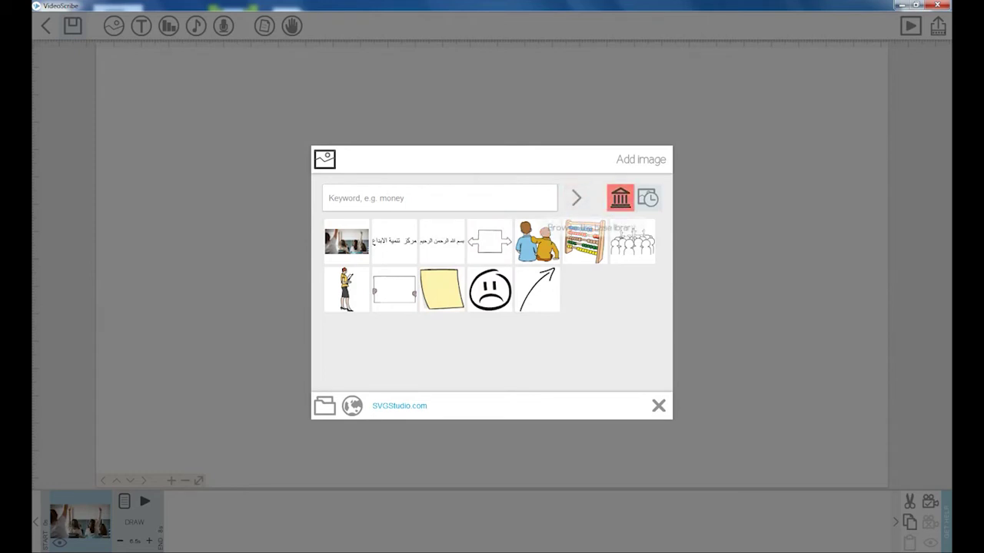
click(619, 202)
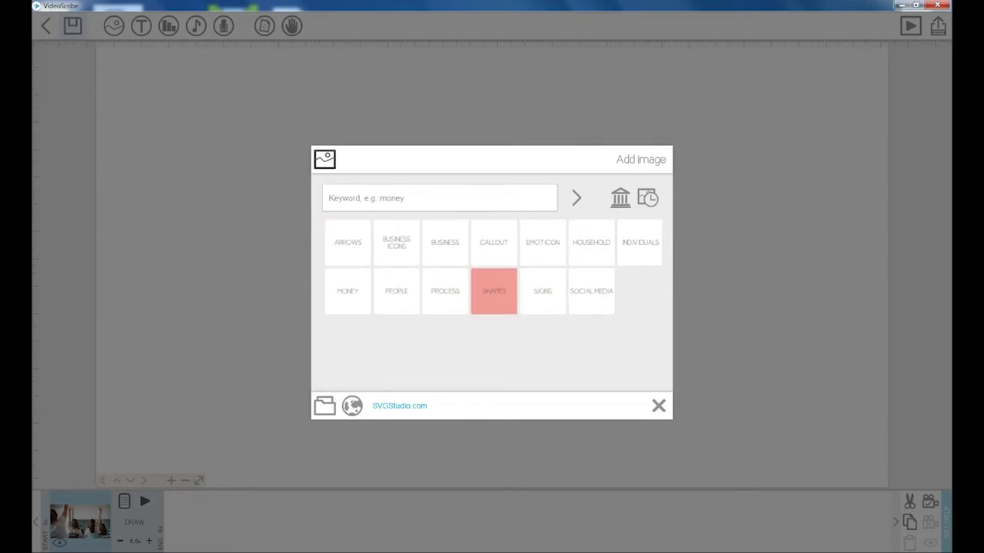
click(395, 242)
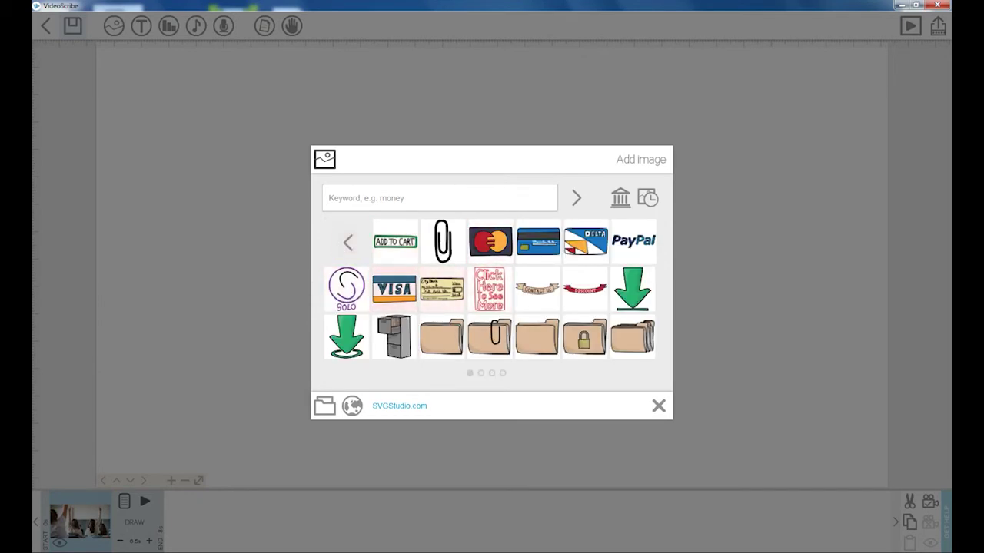
scroll(492, 289, down, 5)
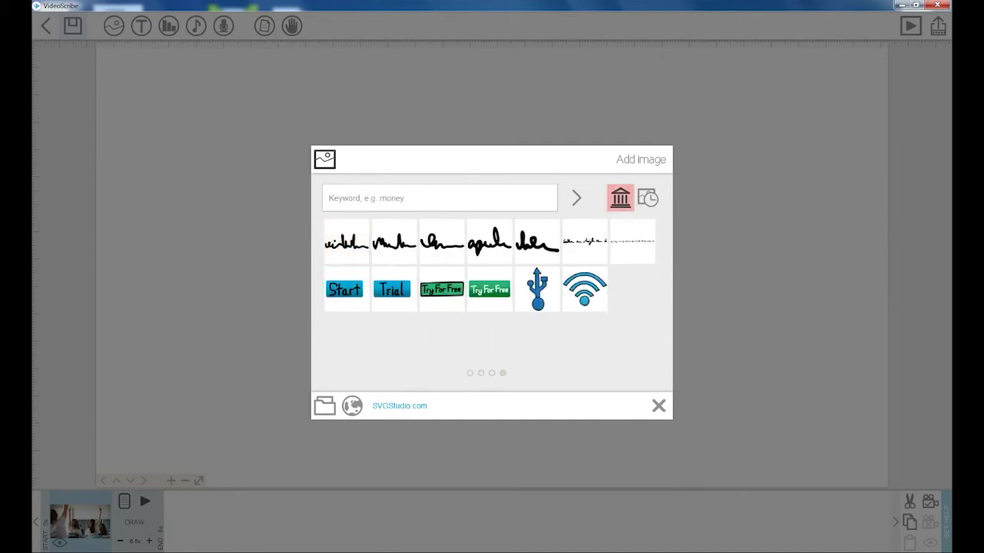
click(620, 198)
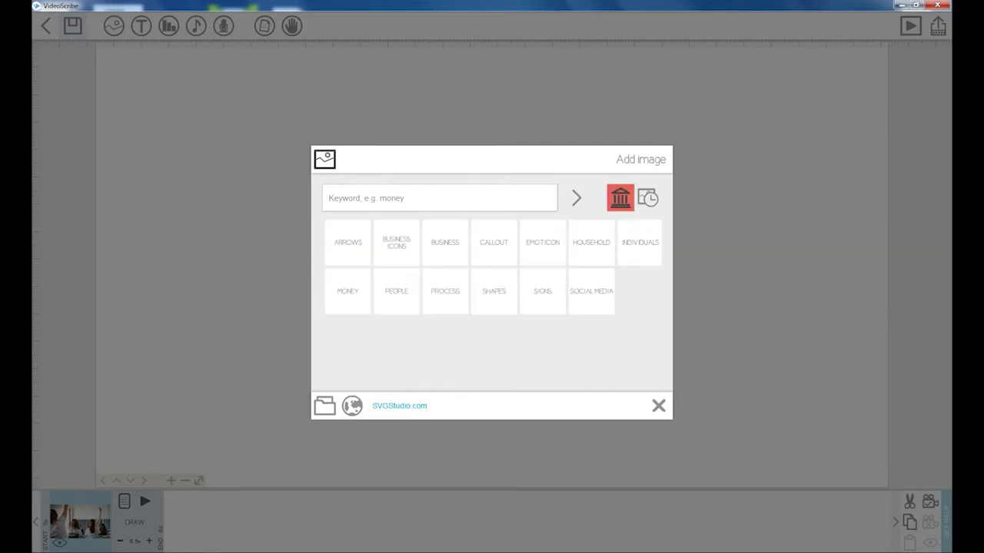
click(493, 290)
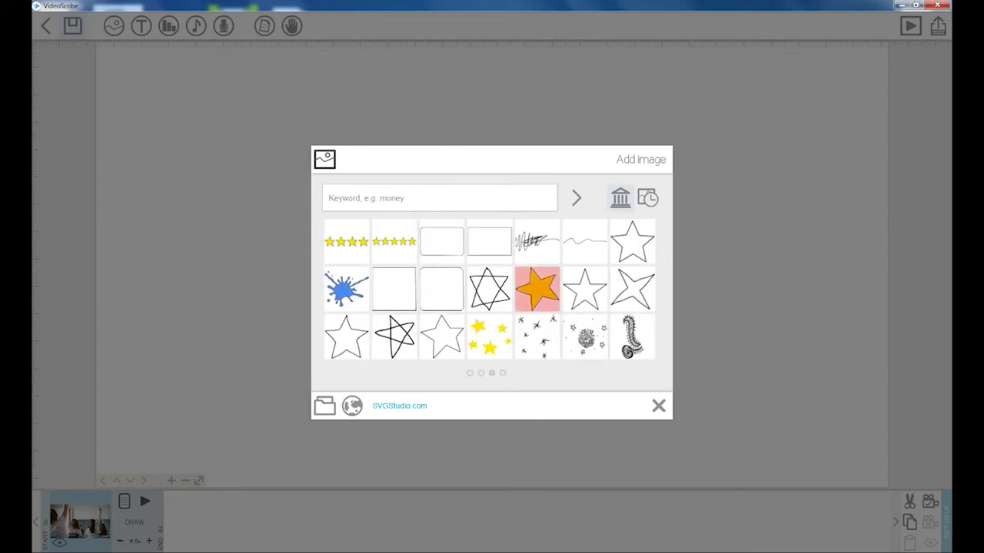
click(535, 288)
- Shrink the star and move it to the canvas's left half, and place the classroom photo in the canvas's lower-right area
drag(601, 154, 546, 210)
drag(491, 264, 314, 267)
drag(491, 263, 725, 400)
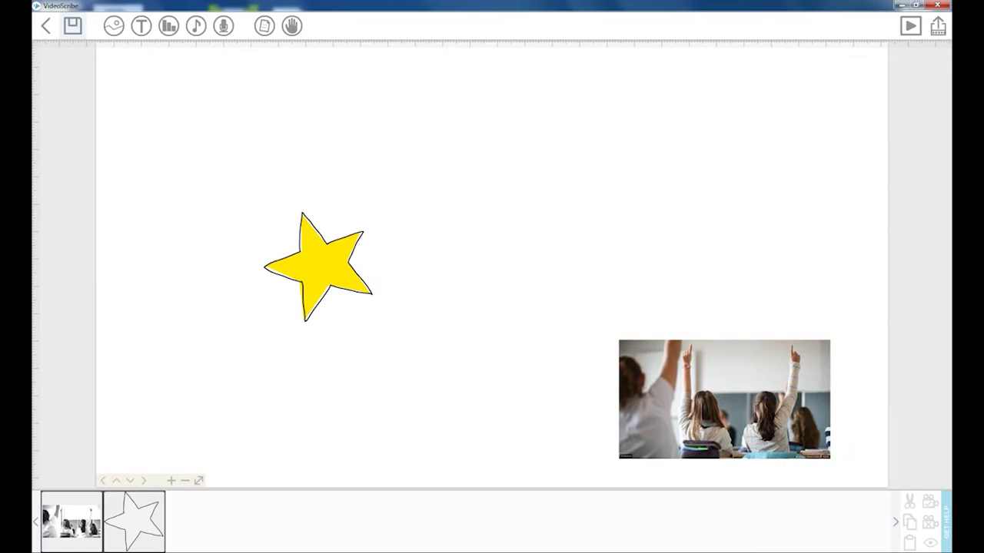
- Browse the people drawings in the base image library and add the standing man in a dark hoodie and blue trousers
click(113, 26)
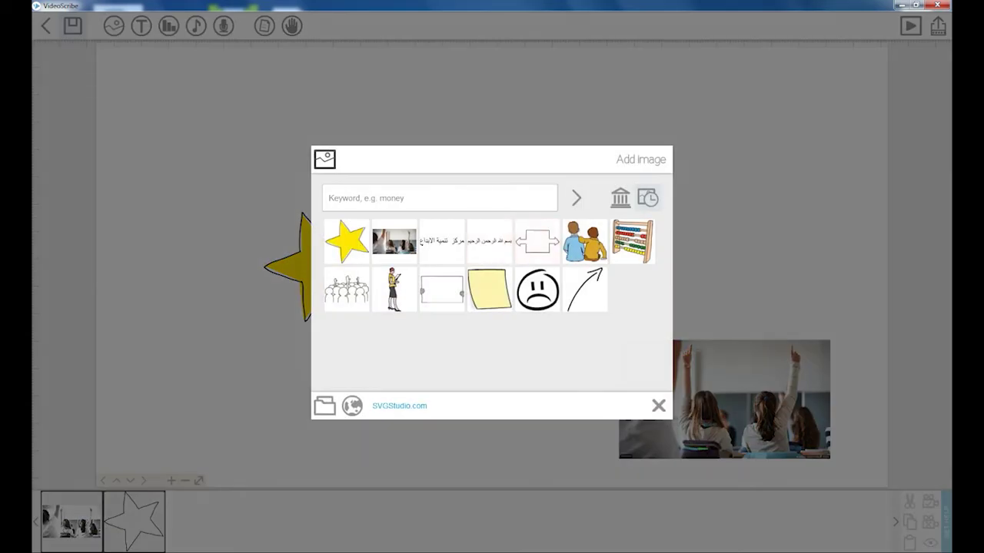
click(620, 198)
click(632, 241)
scroll(419, 286, down, 10)
scroll(492, 289, down, 5)
scroll(491, 289, down, 3)
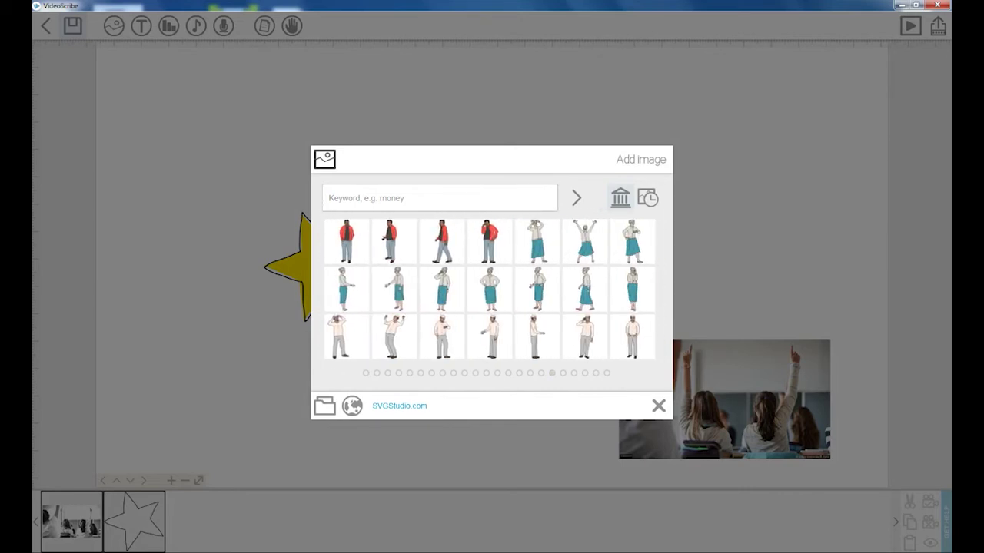
scroll(488, 289, down, 3)
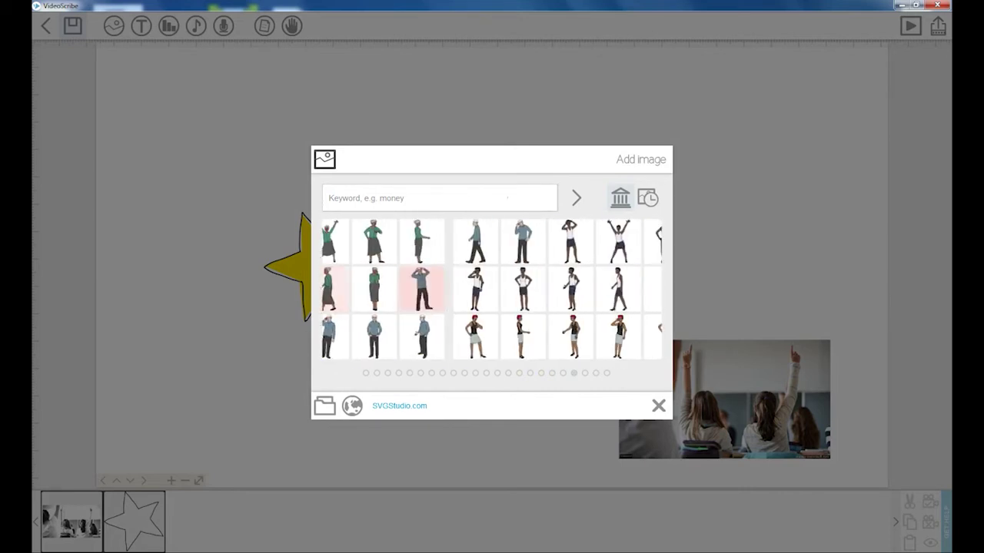
scroll(492, 289, down, 2)
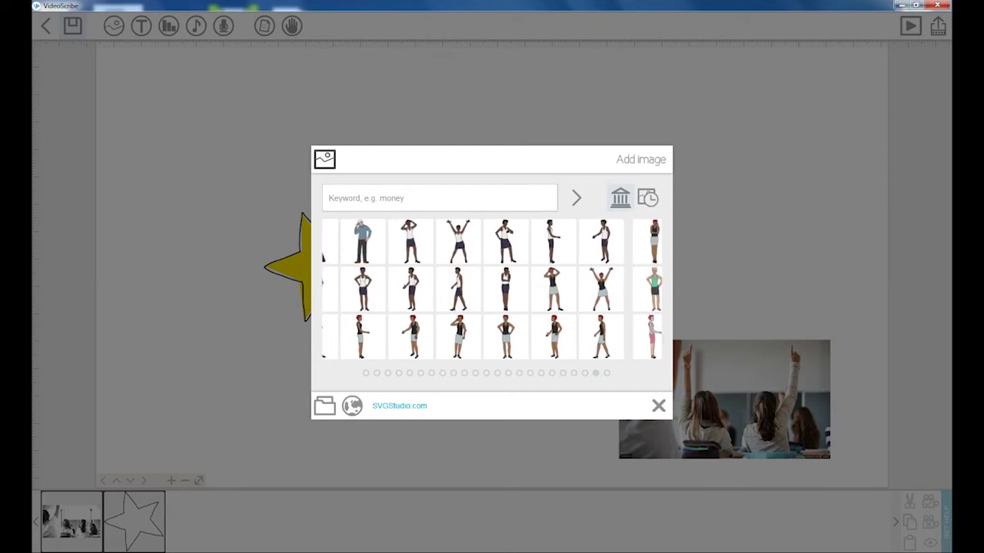
scroll(492, 289, down, 1)
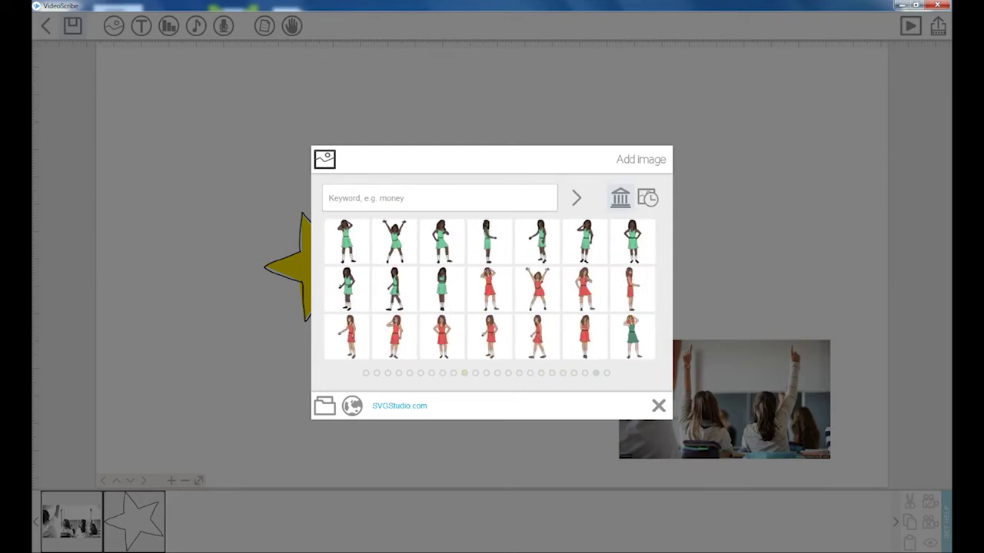
click(464, 372)
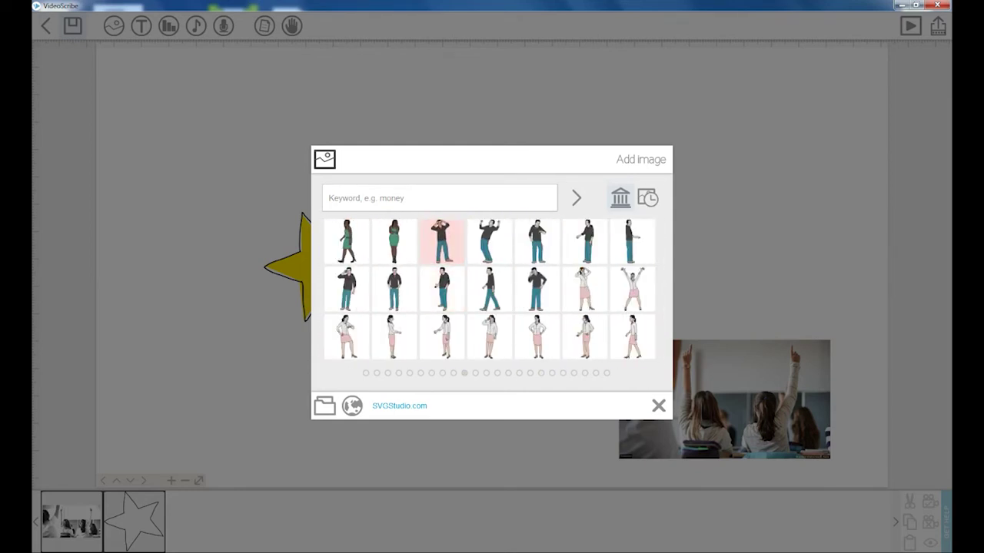
click(393, 288)
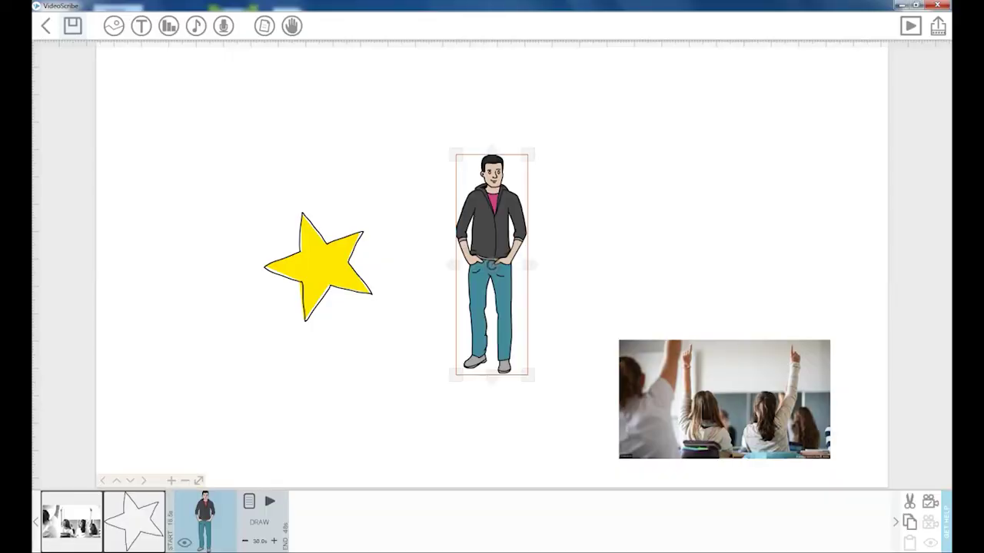
- Shift the man slightly left and down, and move the star toward the canvas's upper-left area
drag(457, 281, 460, 280)
drag(318, 267, 285, 176)
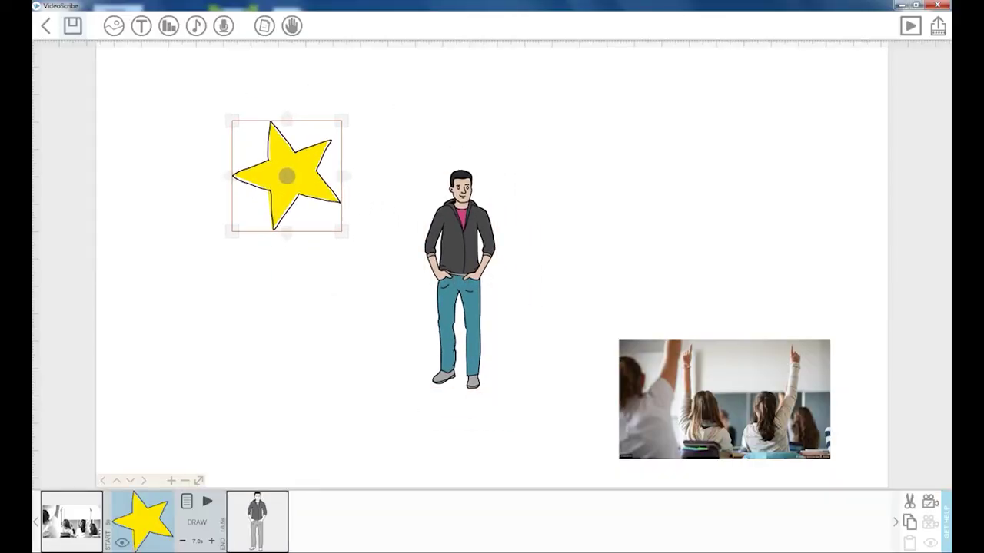
click(460, 280)
click(724, 400)
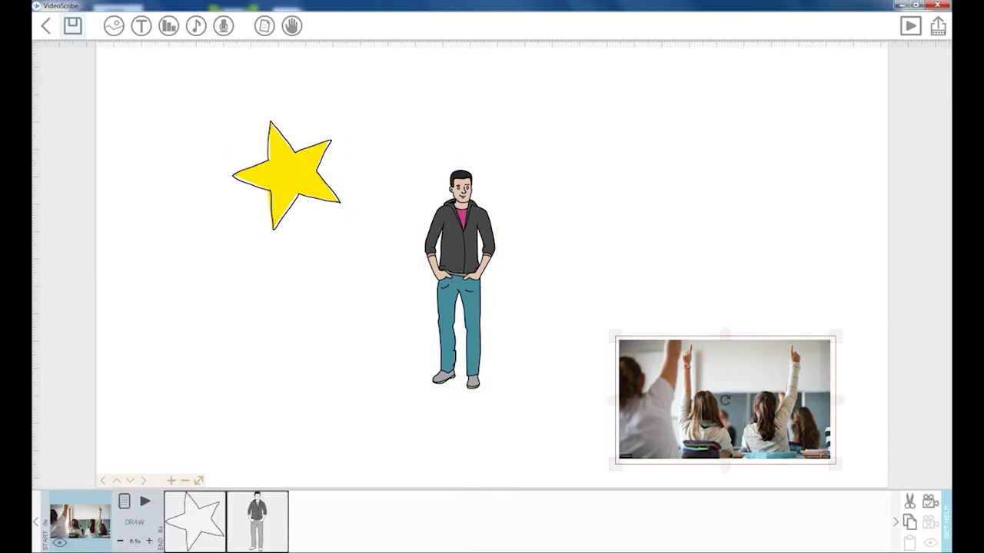
- Add the recently used blank board held by two hands, then flatten and widen it into a banner shape
click(114, 26)
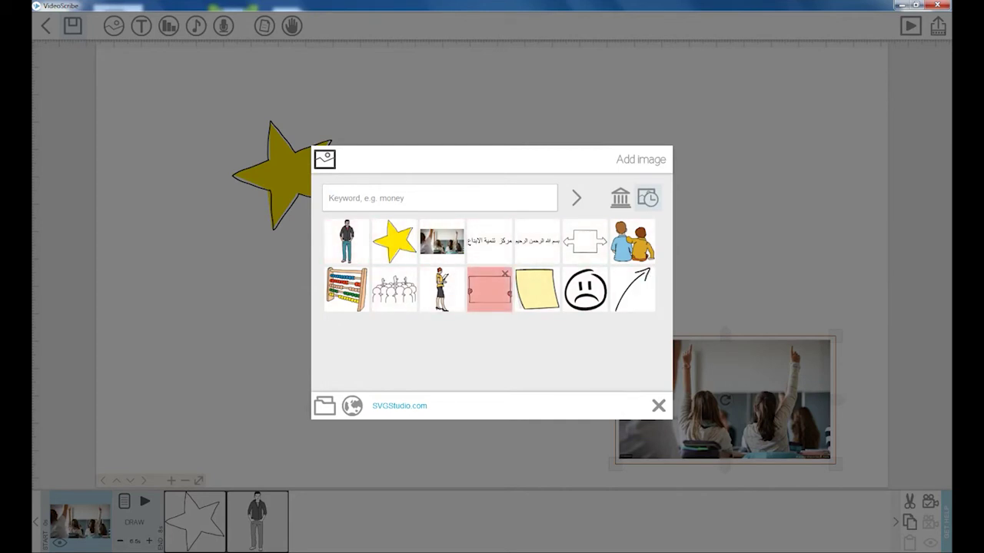
click(489, 290)
drag(602, 199, 666, 159)
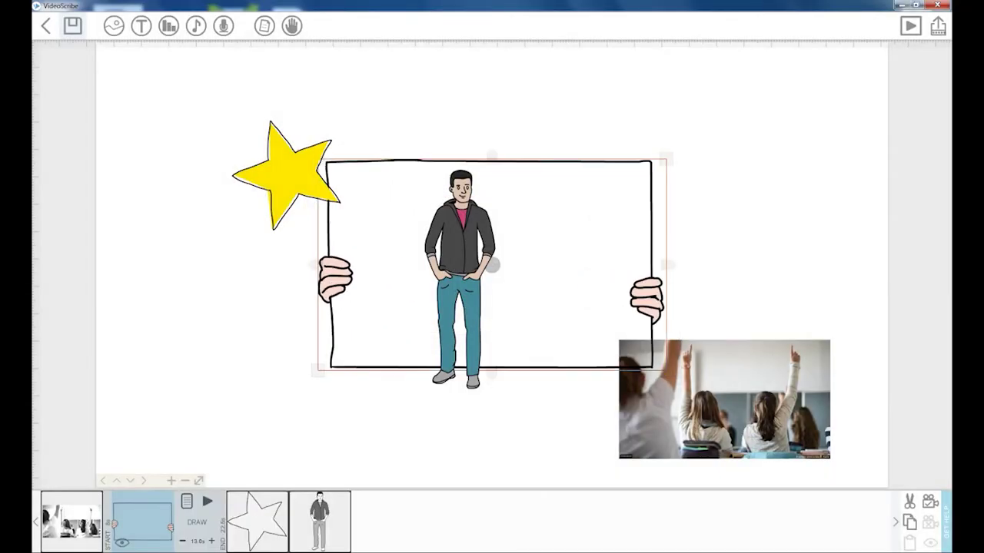
mouse_move(492, 156)
mouse_down()
mouse_move(492, 178)
mouse_move(492, 121)
mouse_move(492, 171)
mouse_up()
drag(665, 265, 749, 263)
- Arrange the board at the canvas's top centre, the star in the upper-left corner and the enlarged man beneath the star
drag(492, 263, 484, 151)
drag(288, 175, 172, 128)
drag(459, 279, 191, 311)
drag(227, 200, 237, 176)
- Place the classroom photo along the canvas's lower edge, enlarge it and stretch it across nearly the full canvas width
drag(724, 399, 467, 390)
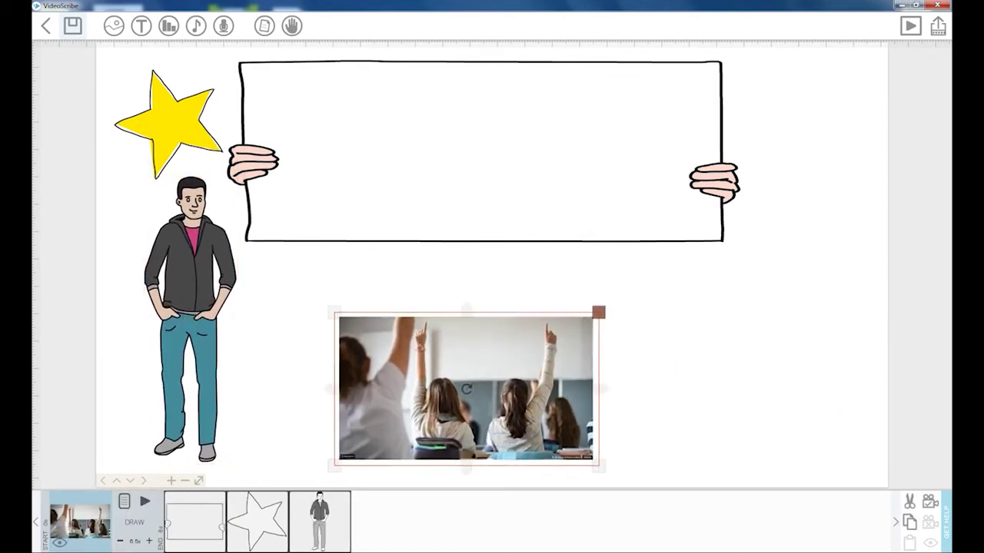
drag(599, 390, 886, 391)
drag(485, 391, 489, 393)
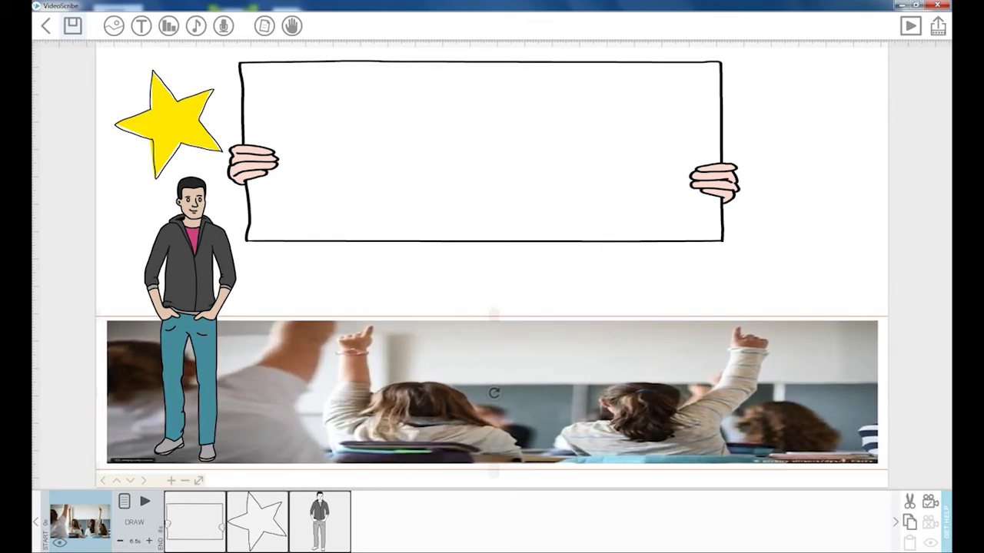
click(491, 305)
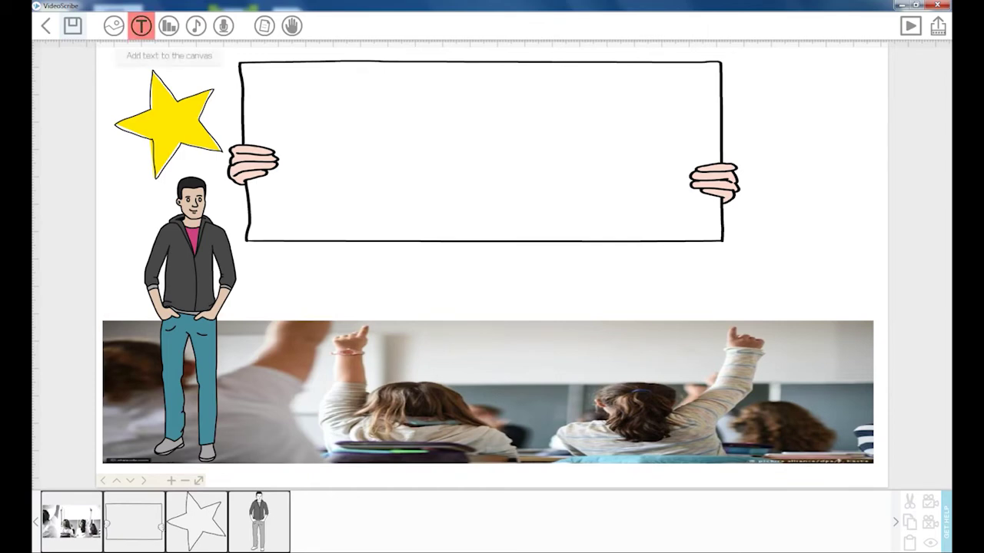
- Add the text "2X3=6" in the Basic font and place it in the board's upper-left corner
click(140, 25)
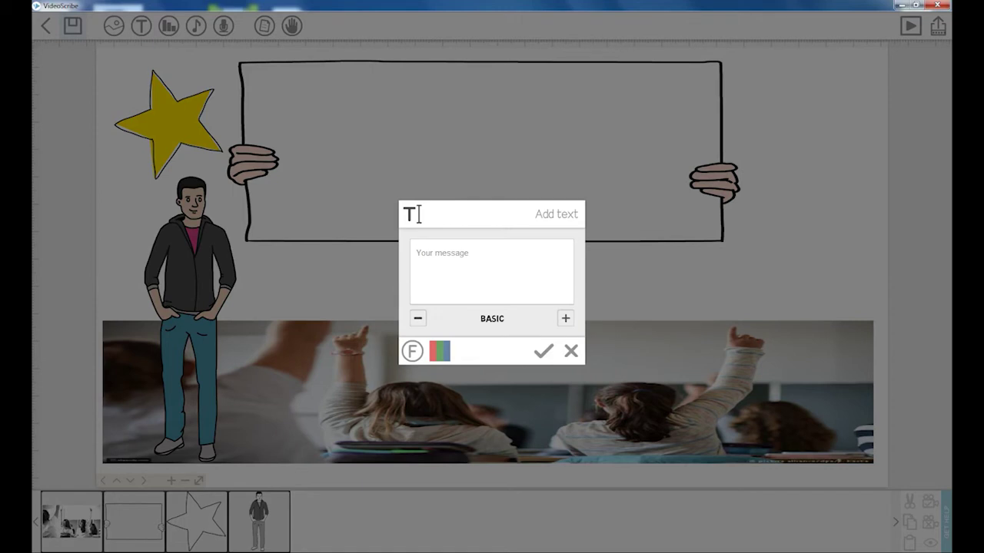
text(2X3=6)
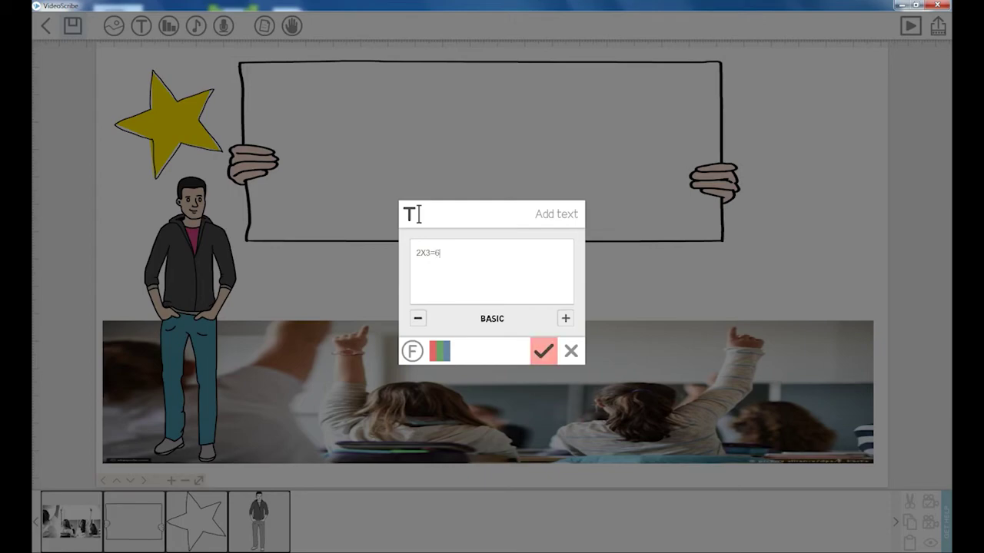
click(544, 351)
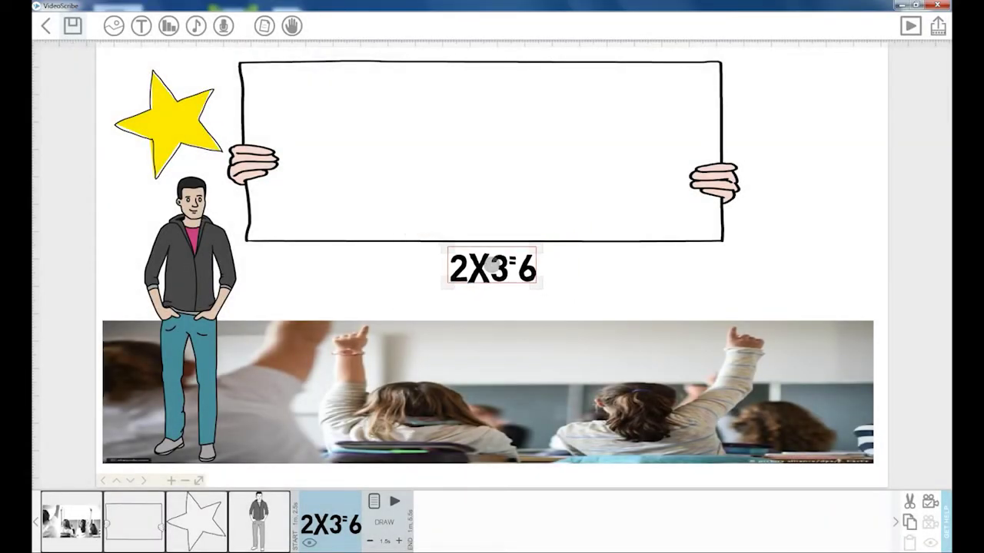
drag(492, 265, 318, 90)
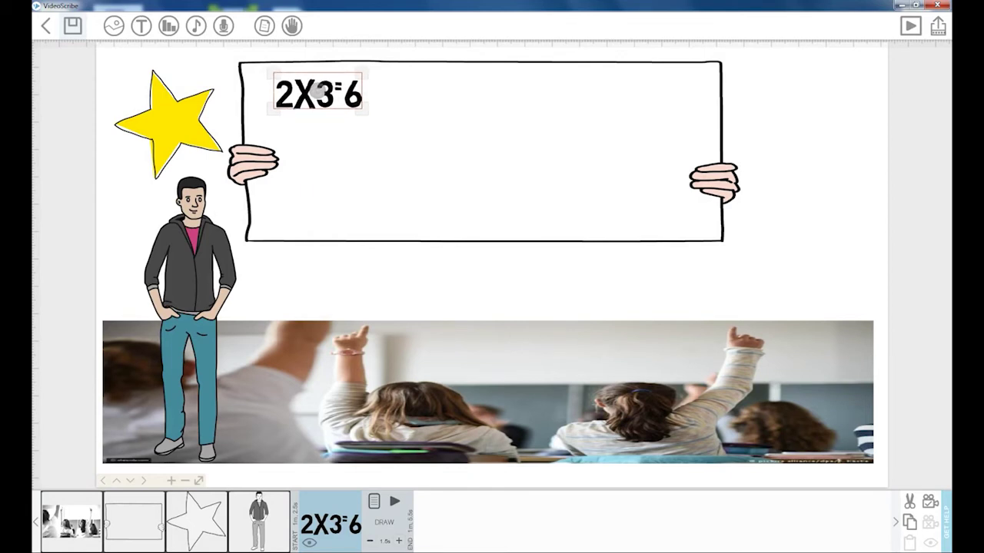
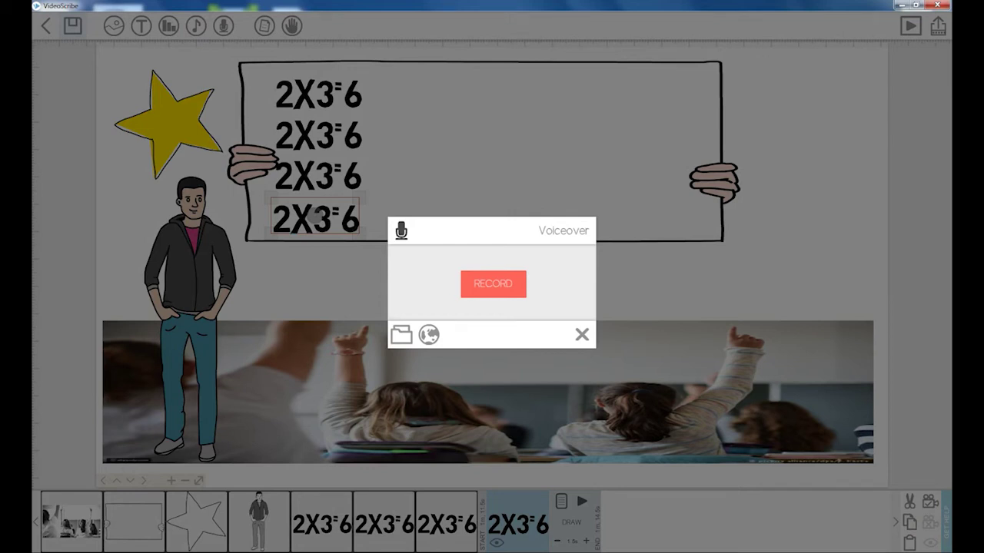
- Close the voiceover dialog and try different paper textures for the canvas background
key(Escape)
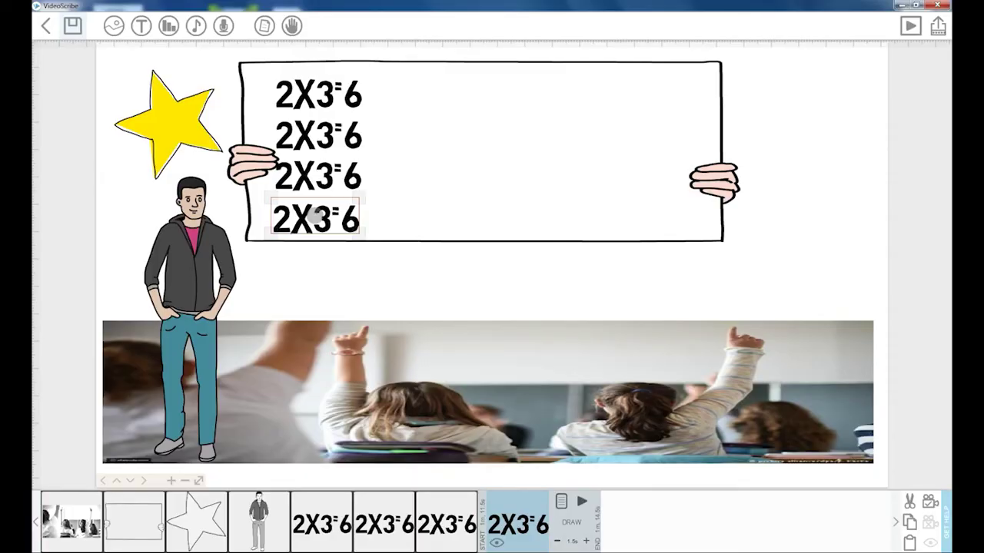
click(264, 25)
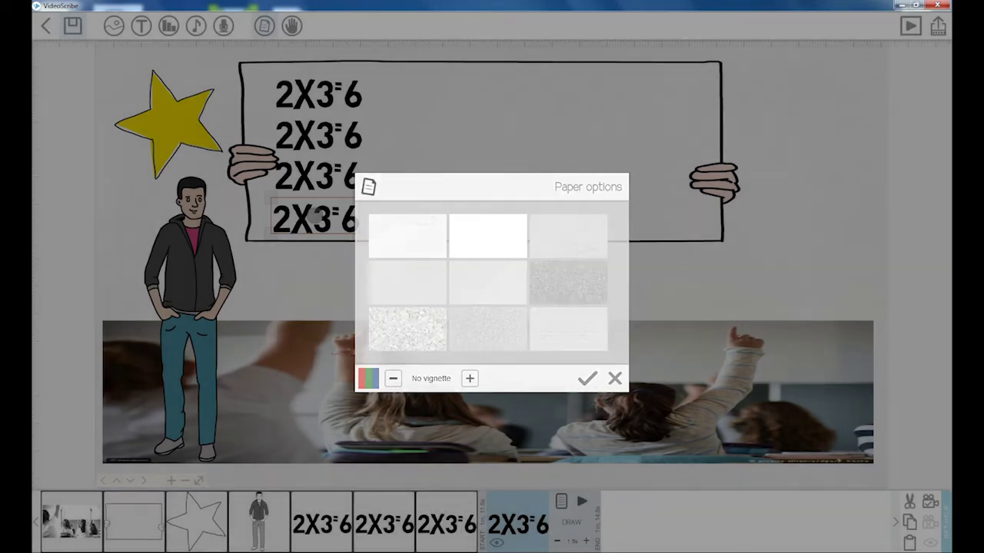
key(Escape)
click(264, 25)
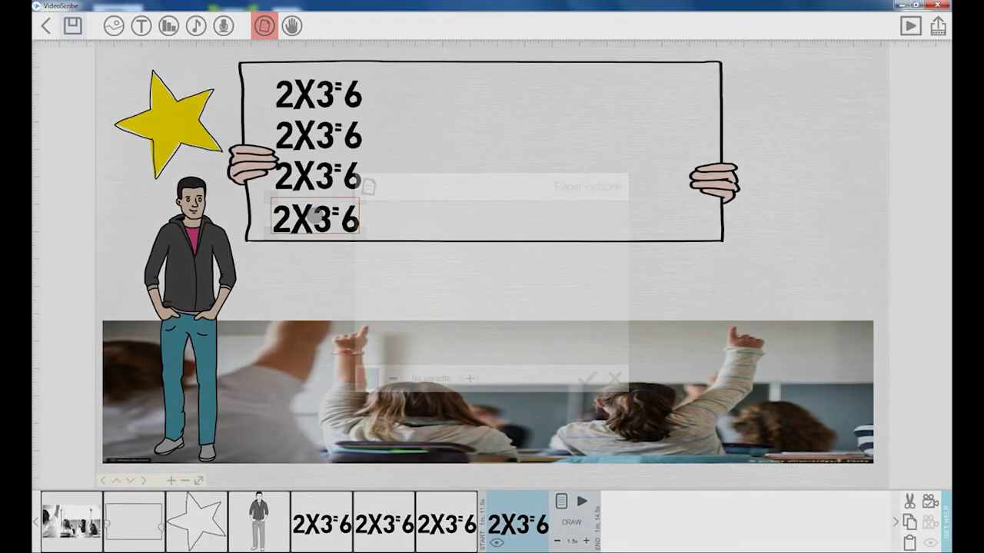
key(Escape)
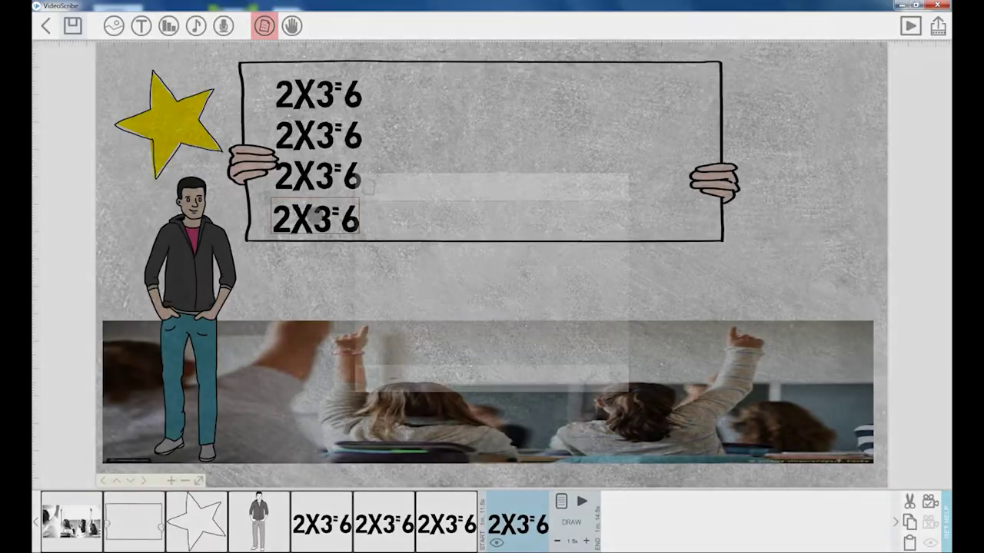
click(264, 26)
key(Escape)
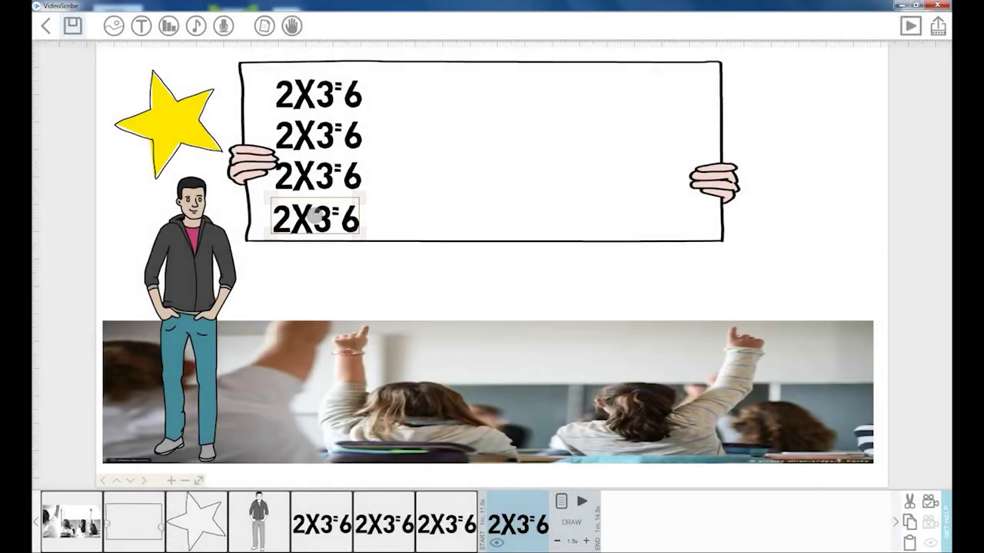
- Set the canvas paper colour to orange
click(264, 25)
click(368, 378)
click(462, 247)
click(587, 378)
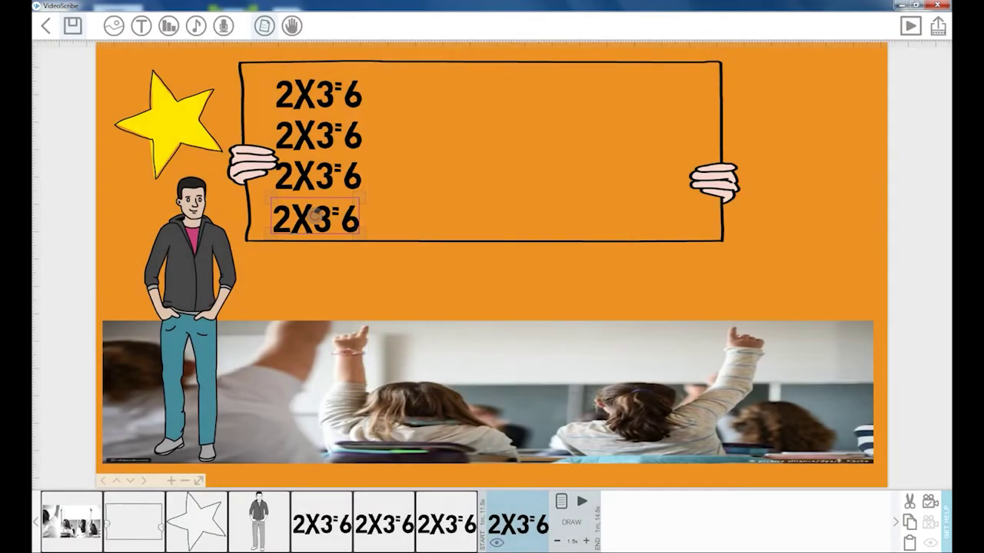
- Restore the canvas paper colour to white and clear the selection on the canvas
click(263, 26)
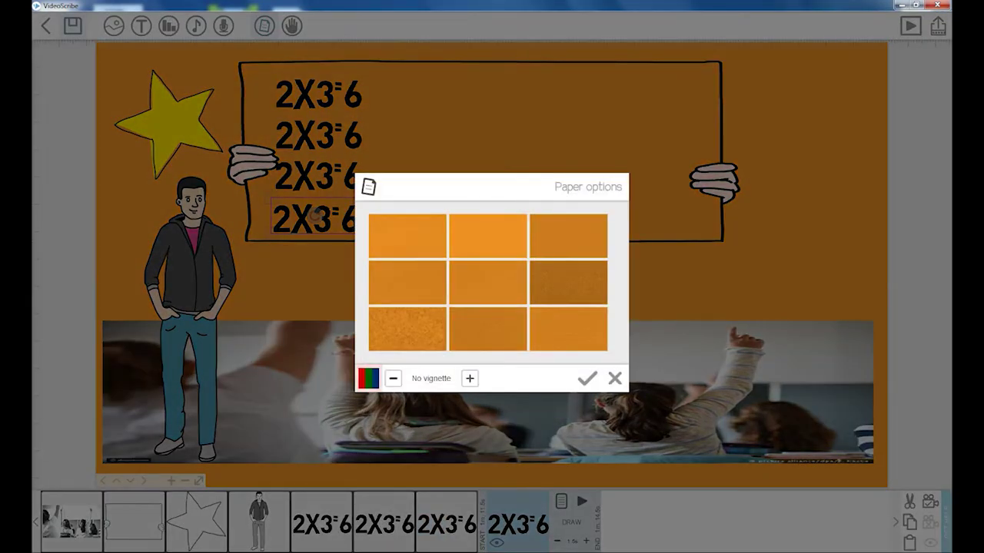
click(368, 378)
click(580, 404)
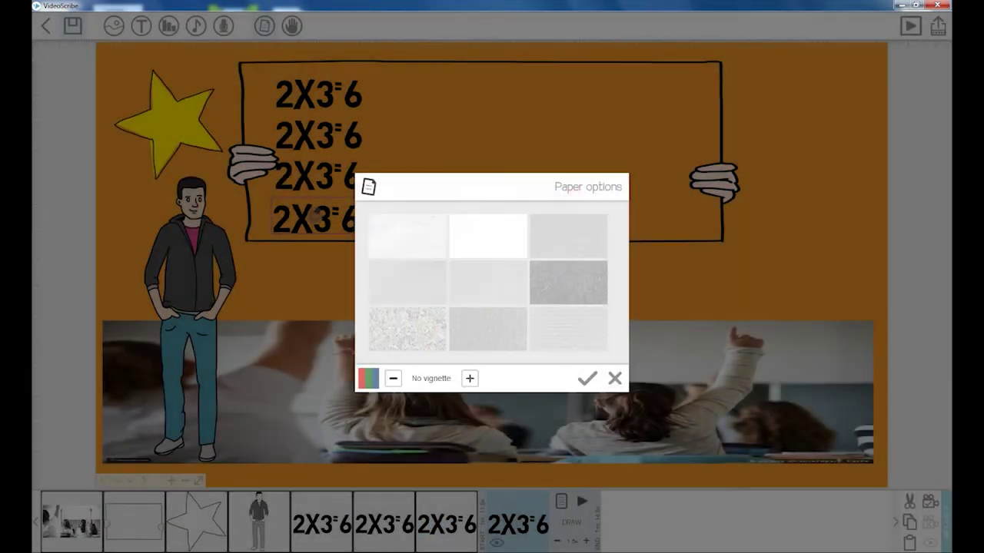
click(587, 378)
click(689, 273)
click(489, 390)
click(689, 273)
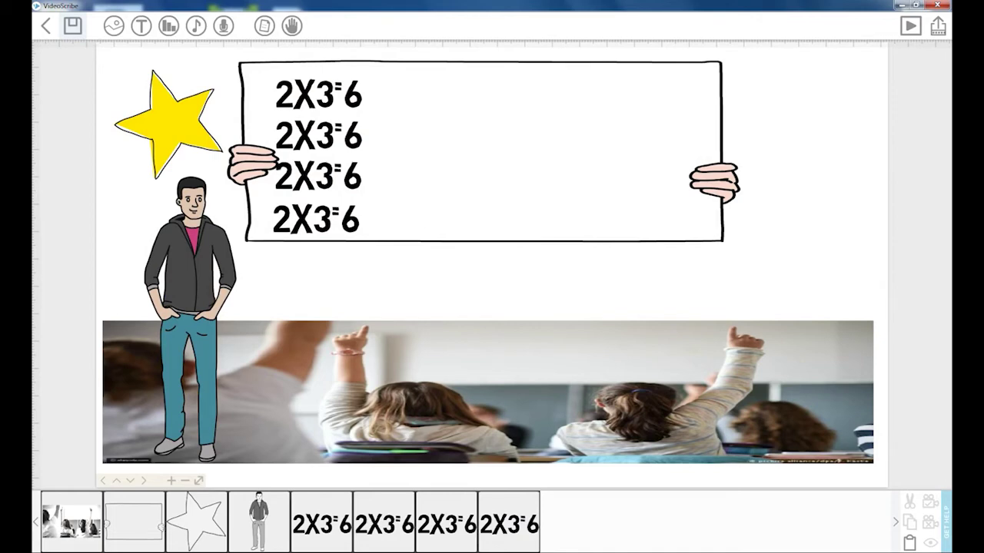
- Preview a realistic drawing hand holding a grey pen and apply it to the scribe
click(291, 26)
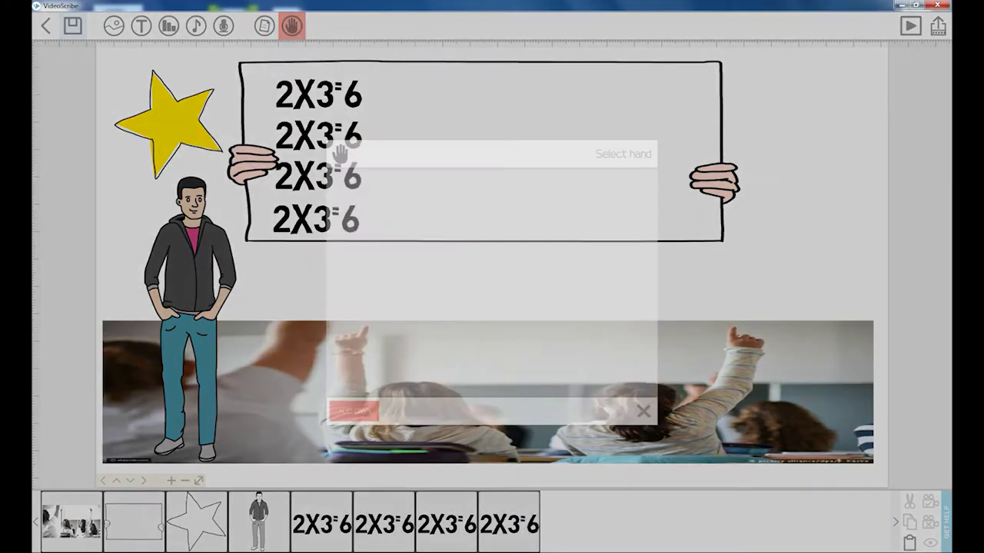
click(354, 410)
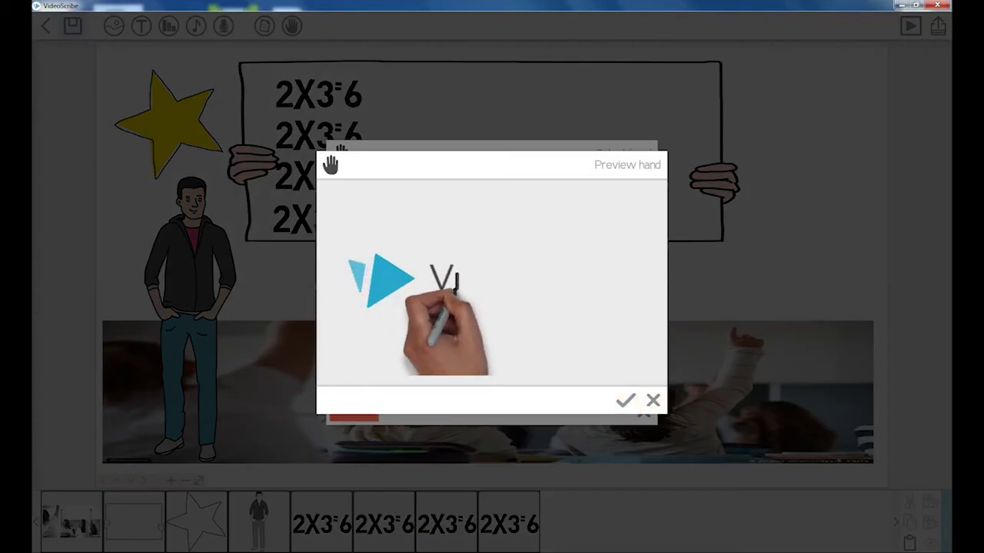
click(624, 399)
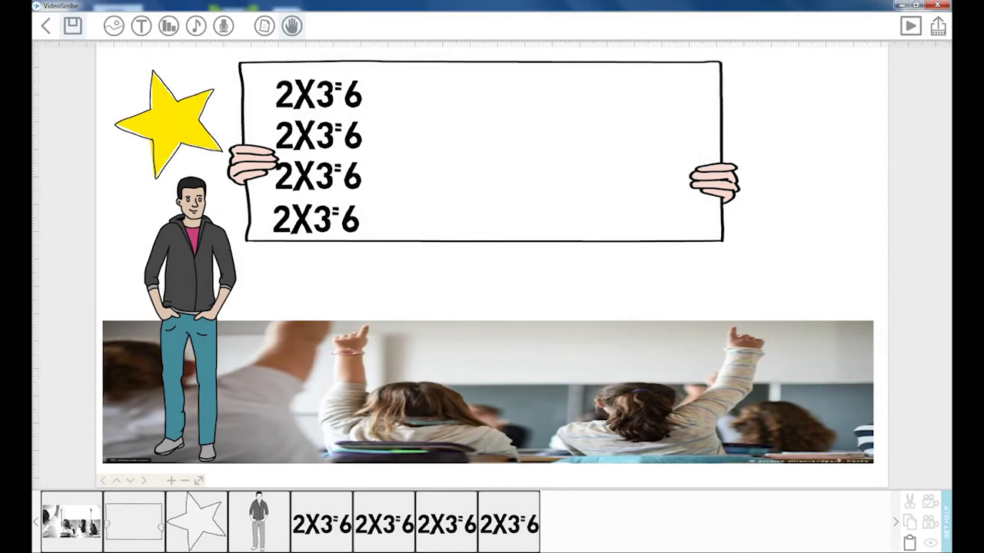
- Play the whole scribe, then go through its timeline elements from the photo to the second "2X3=6" text
click(910, 26)
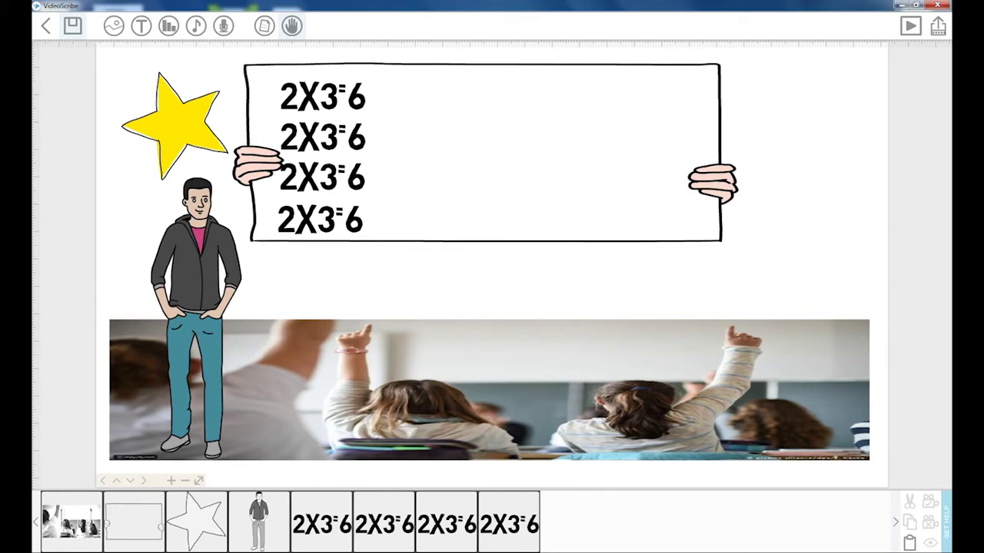
click(70, 522)
click(195, 522)
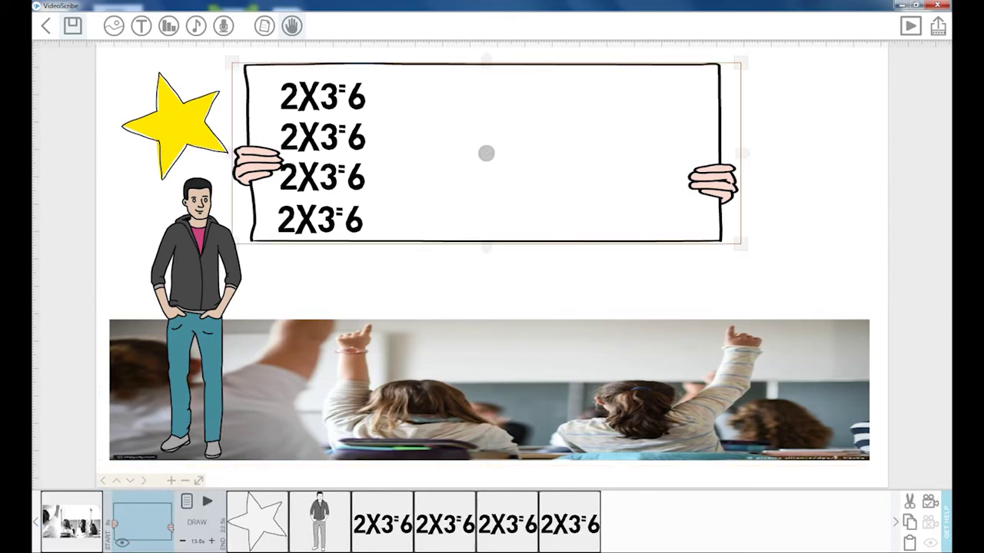
click(258, 511)
click(320, 511)
click(378, 506)
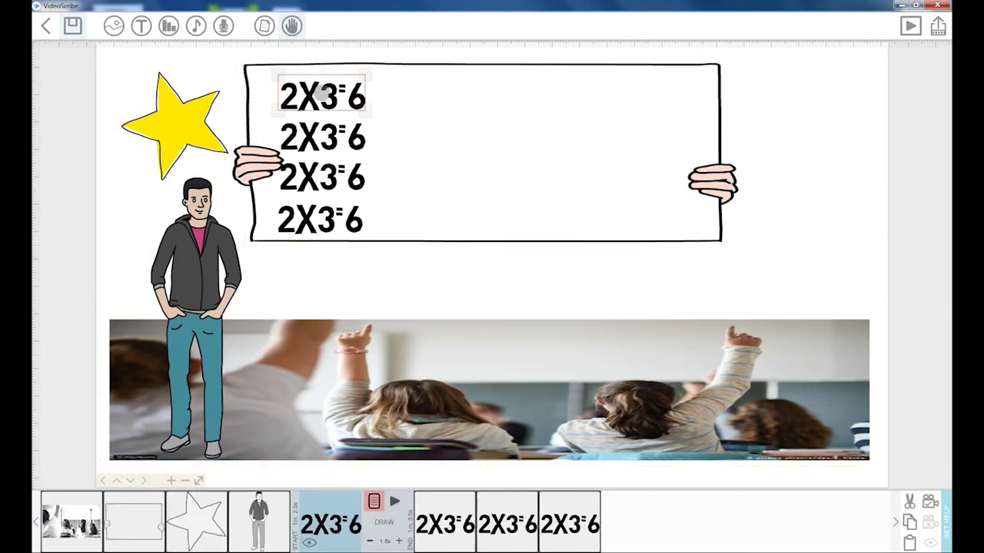
click(454, 504)
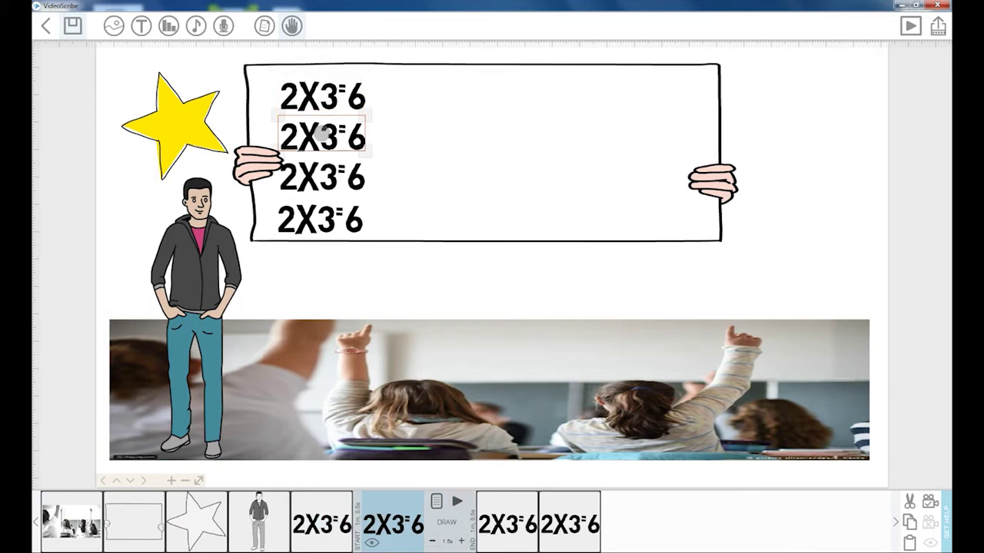
- Play the scribe from the classroom photo, shorten the photo's drawing time to 0.5 s, and play it again
click(70, 522)
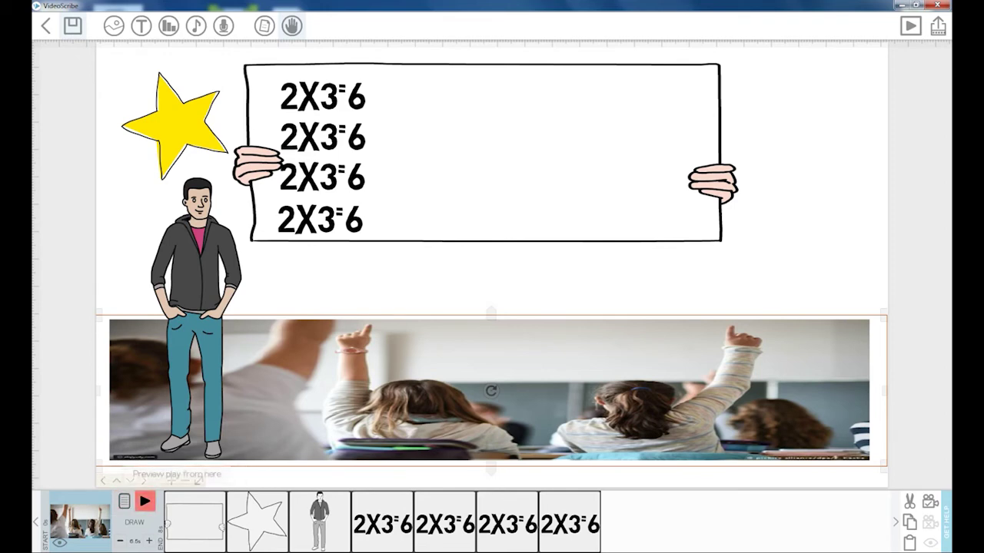
click(144, 501)
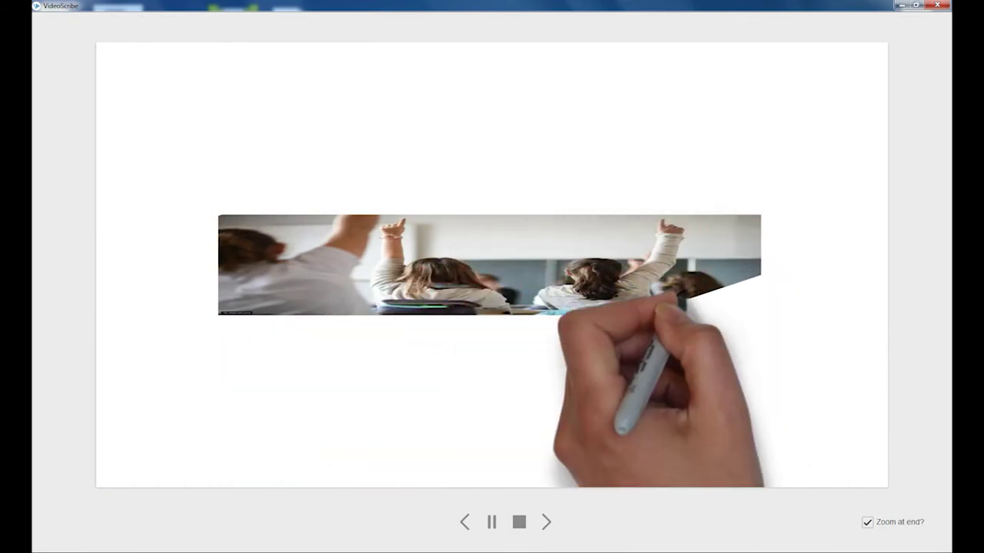
key(Escape)
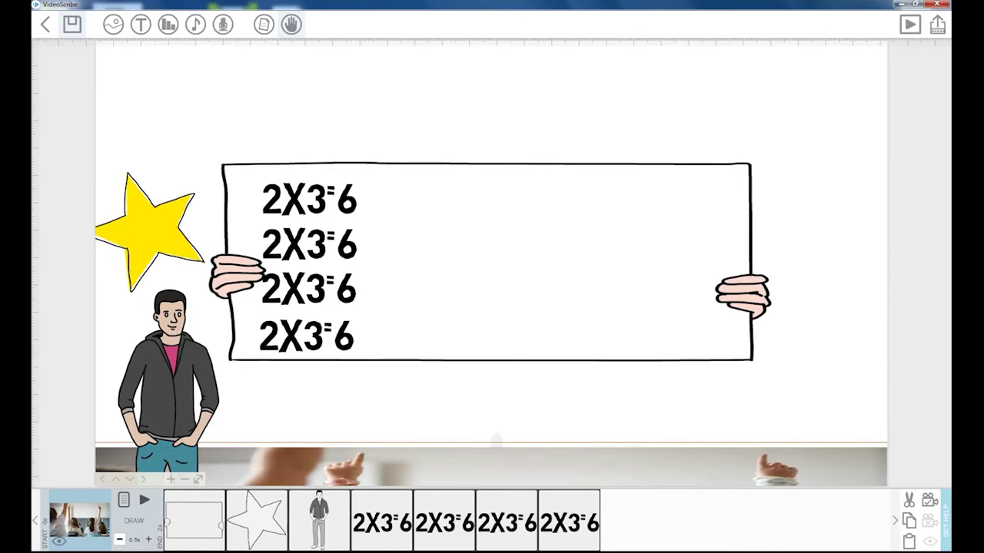
click(145, 500)
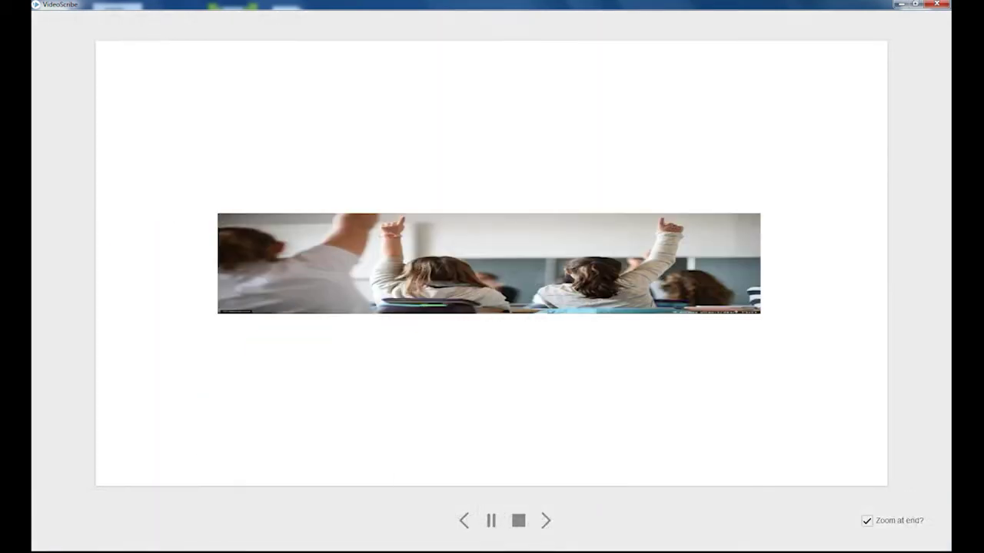
click(518, 520)
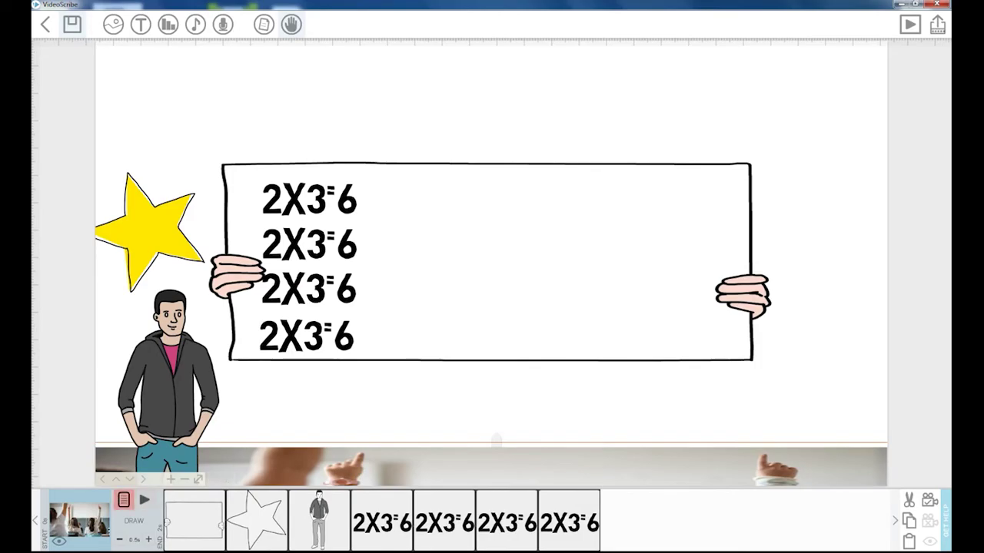
- Open the classroom photo's image properties and preview its animation
click(123, 501)
click(402, 248)
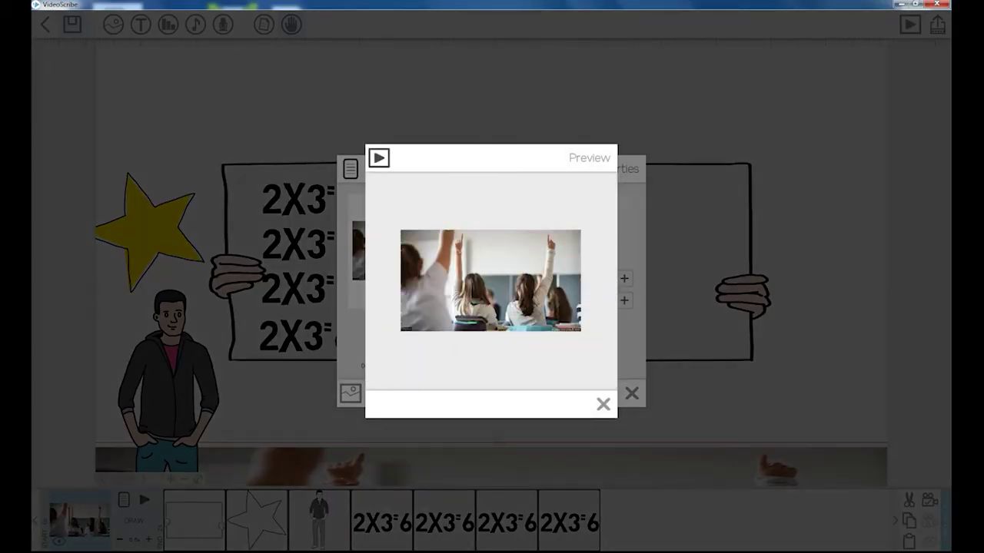
click(603, 404)
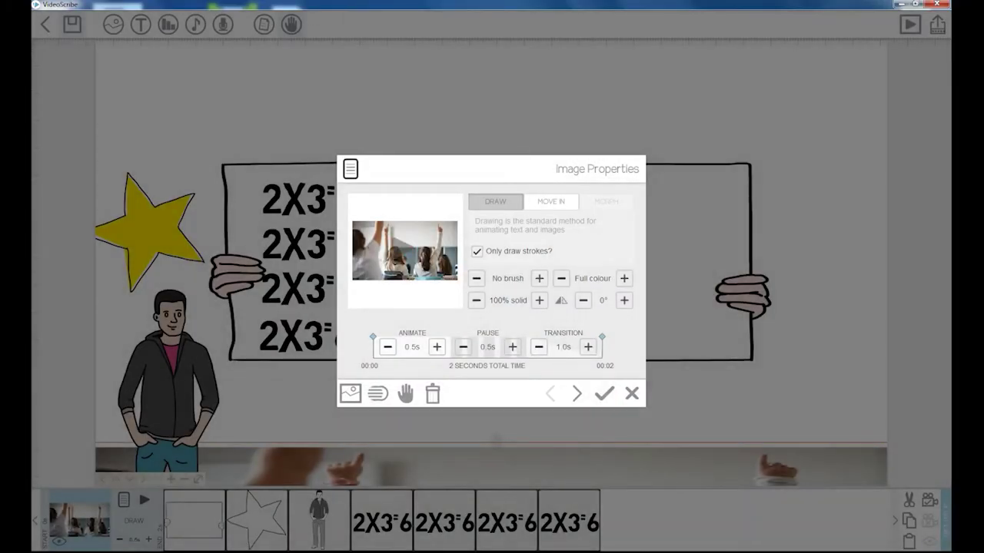
- Set both the classroom photo's animate time and its transition time to 1.5 s
click(387, 347)
click(436, 346)
click(436, 346)
click(436, 346)
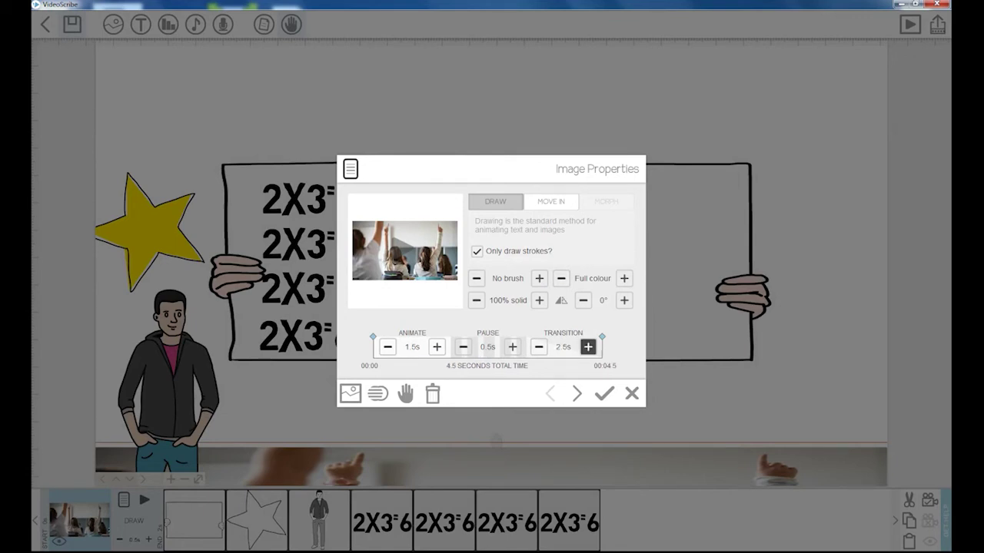
click(538, 347)
click(539, 346)
click(538, 346)
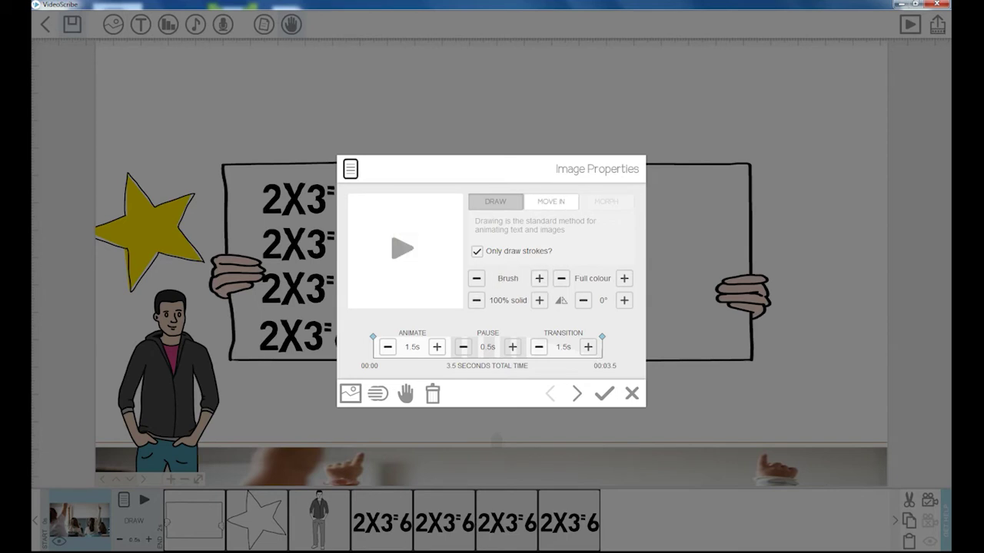
- Try other colour, rotation and opacity settings for the photo, returning it to Full colour, 0° and 100% solid
click(624, 278)
click(624, 278)
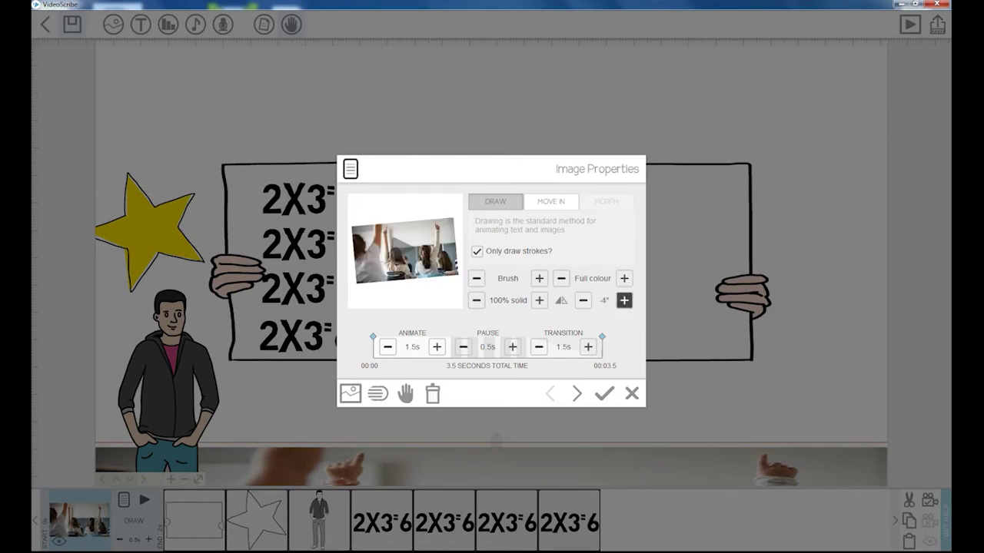
click(624, 300)
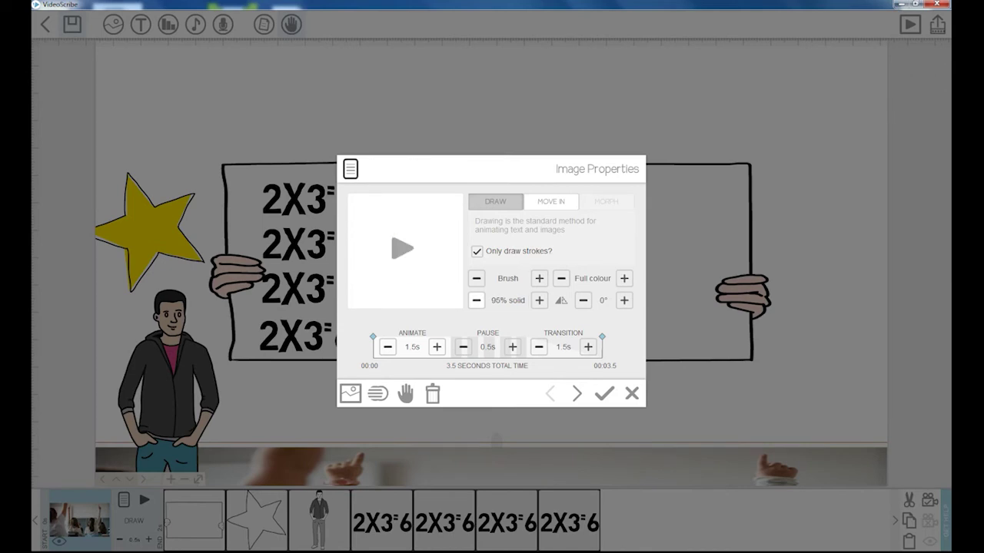
click(477, 301)
click(476, 301)
click(477, 300)
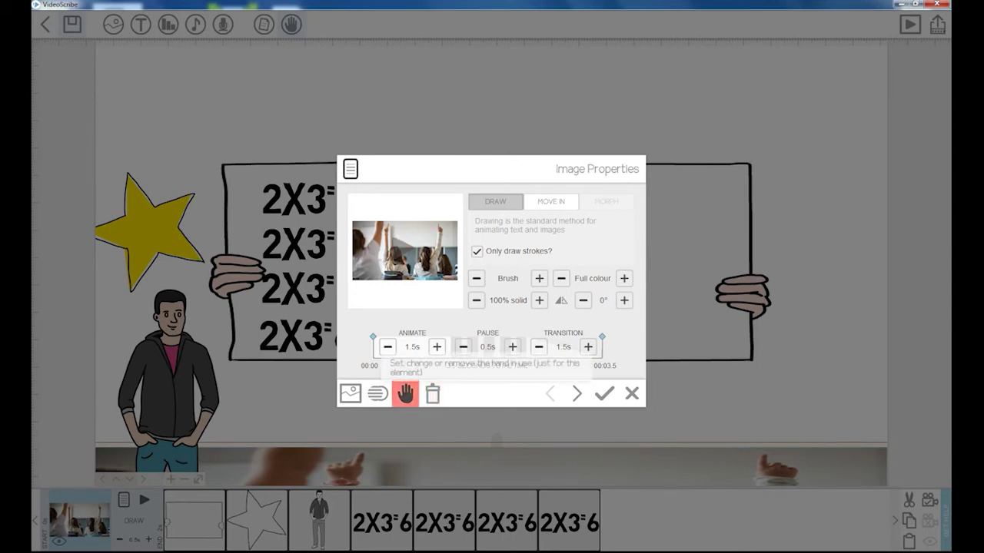
- Preview the horizontal bare-arm hand as a drawing hand for the photo alone, and close the hand selection
click(405, 394)
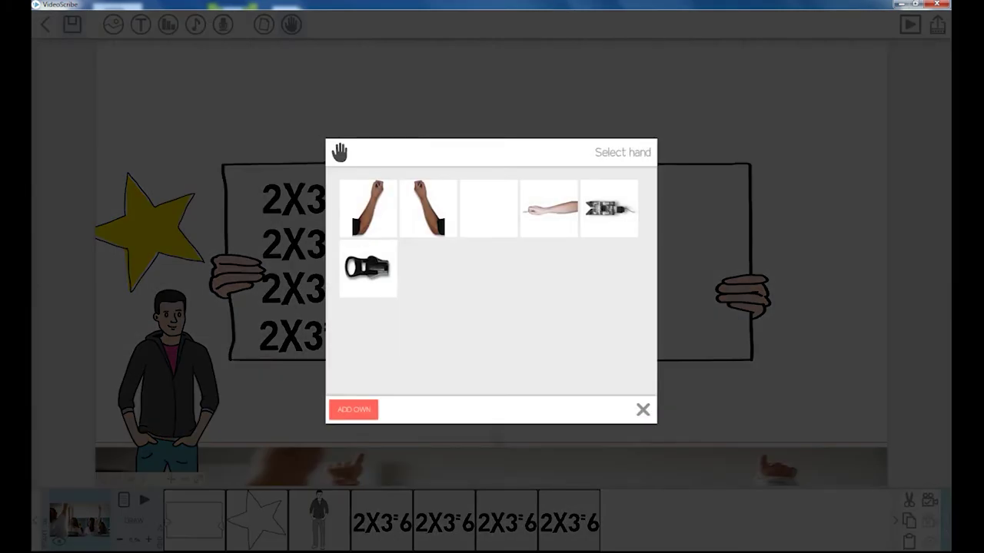
click(548, 208)
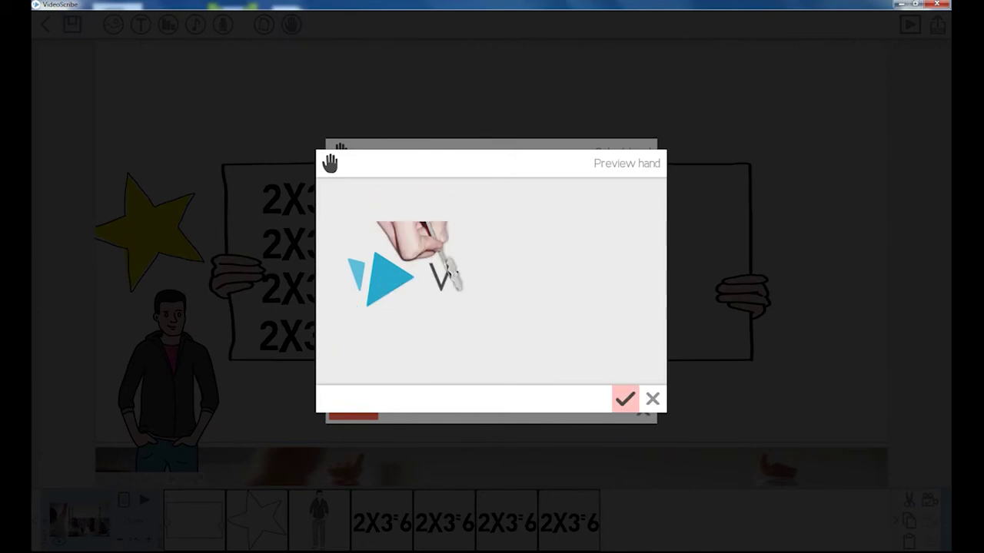
click(625, 398)
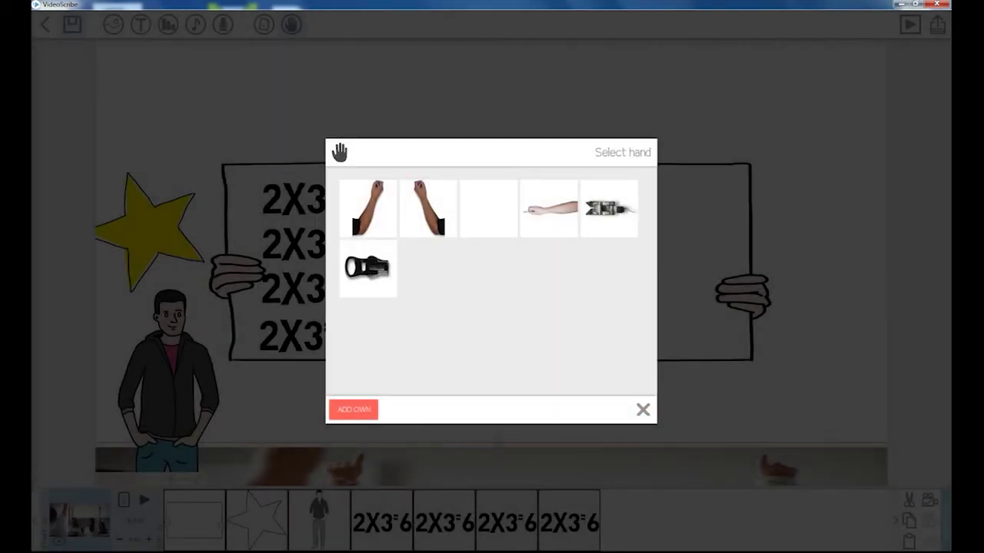
click(642, 410)
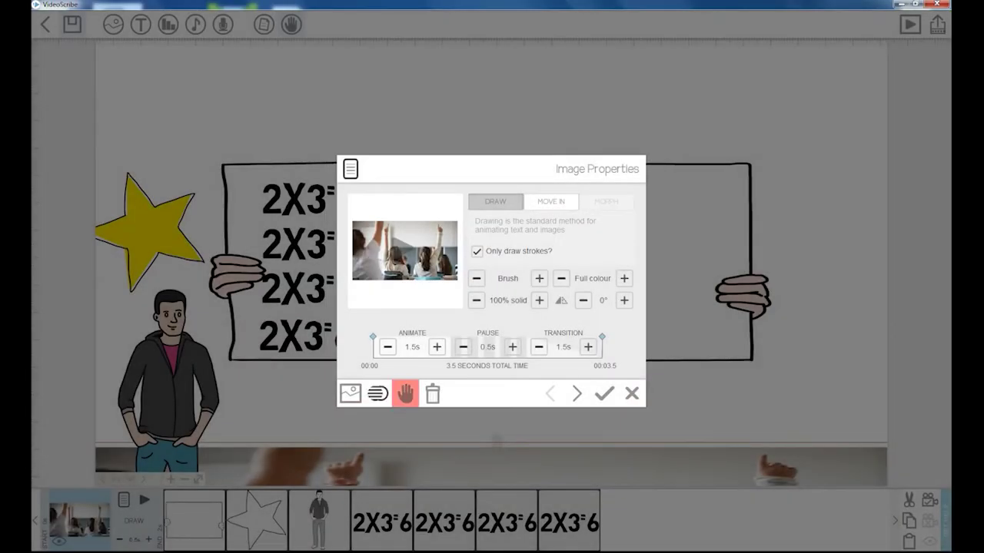
- Replace the classroom photo with the yellow star image and apply the change
click(350, 394)
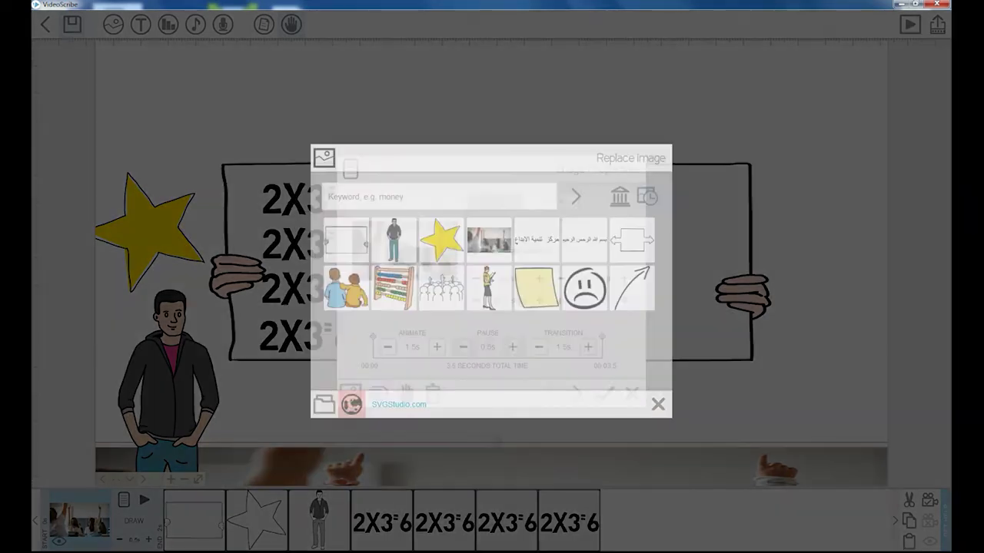
click(441, 240)
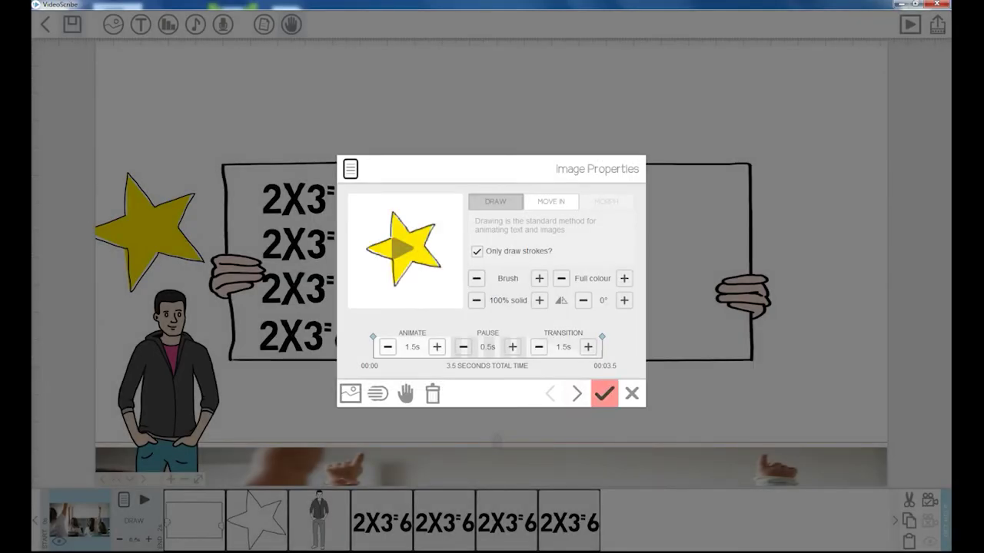
click(604, 394)
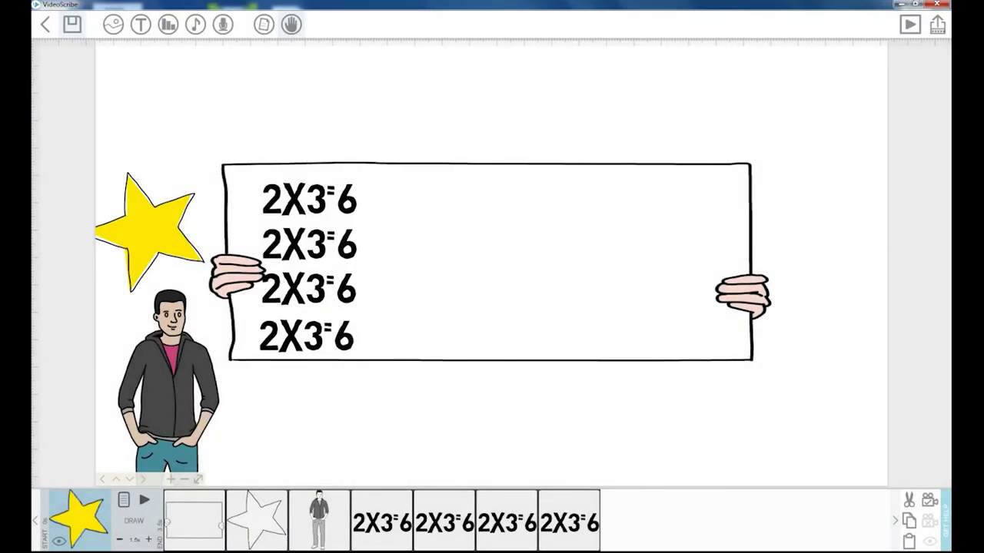
- Swap the replacement star for the hand-held sign board image, and restore the classroom photo in its place
click(123, 500)
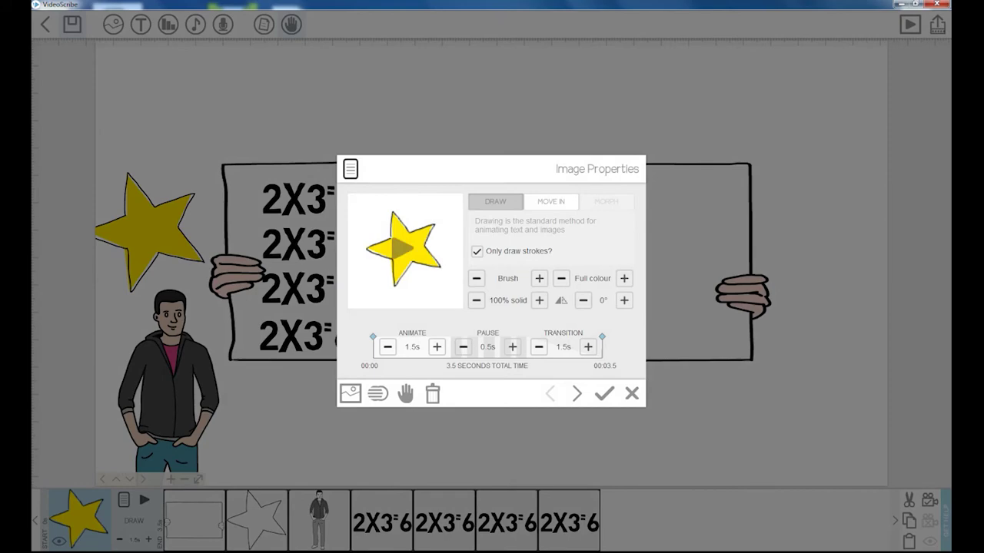
click(349, 394)
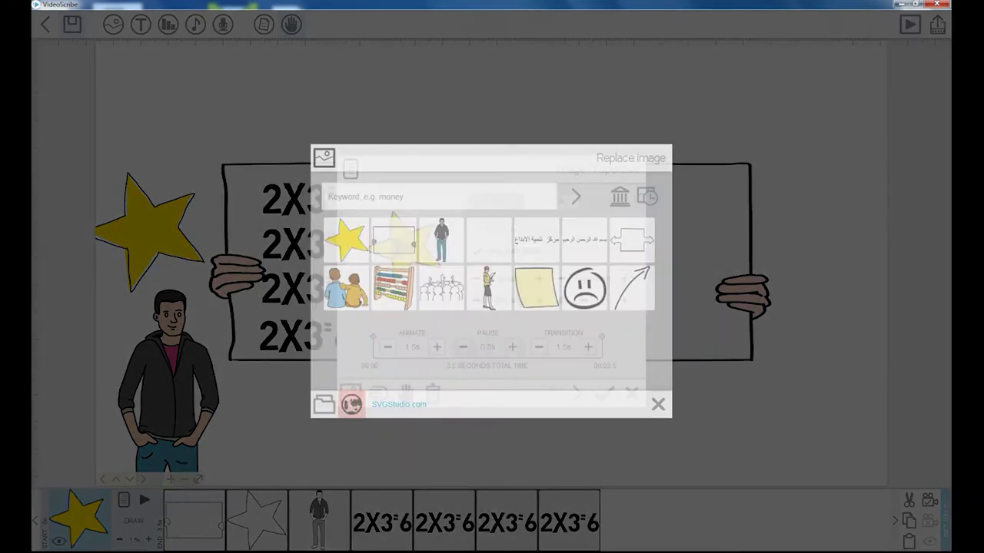
click(658, 405)
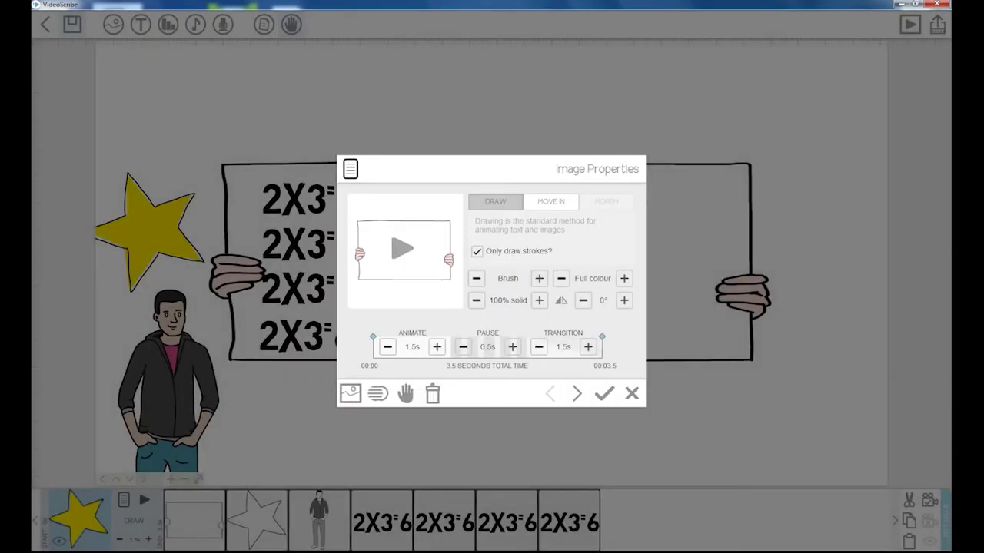
click(350, 393)
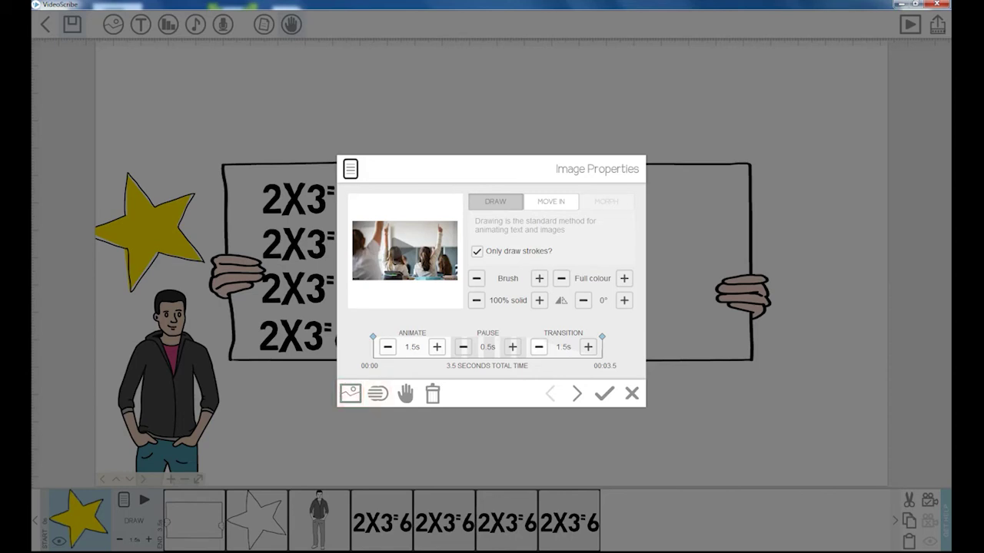
- Set the classroom photo's animate and transition times to 1.0 s each and apply its properties
click(539, 346)
click(388, 347)
click(604, 393)
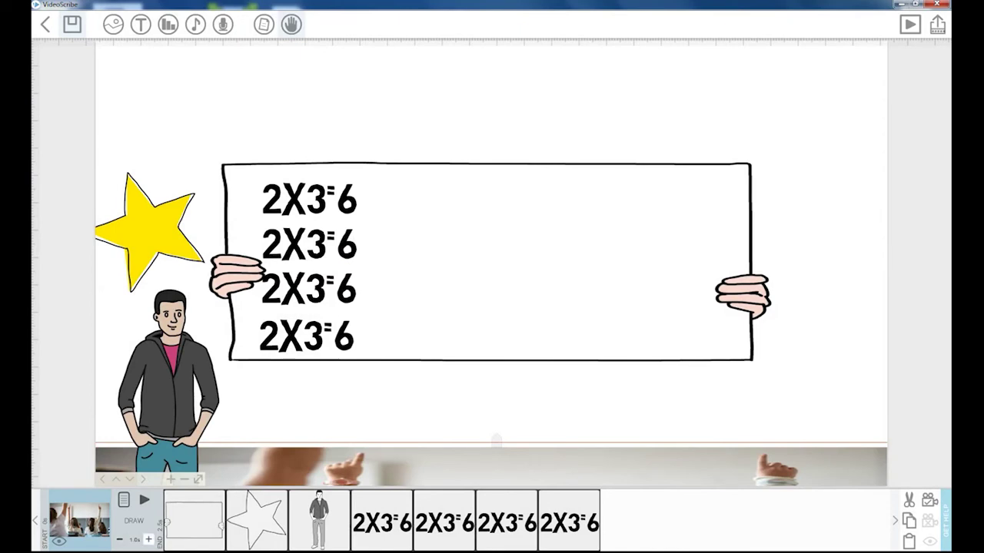
- Select the sign board, the star, the standing man and the topmost "2X3=6" text in turn to check their timeline entries
click(491, 262)
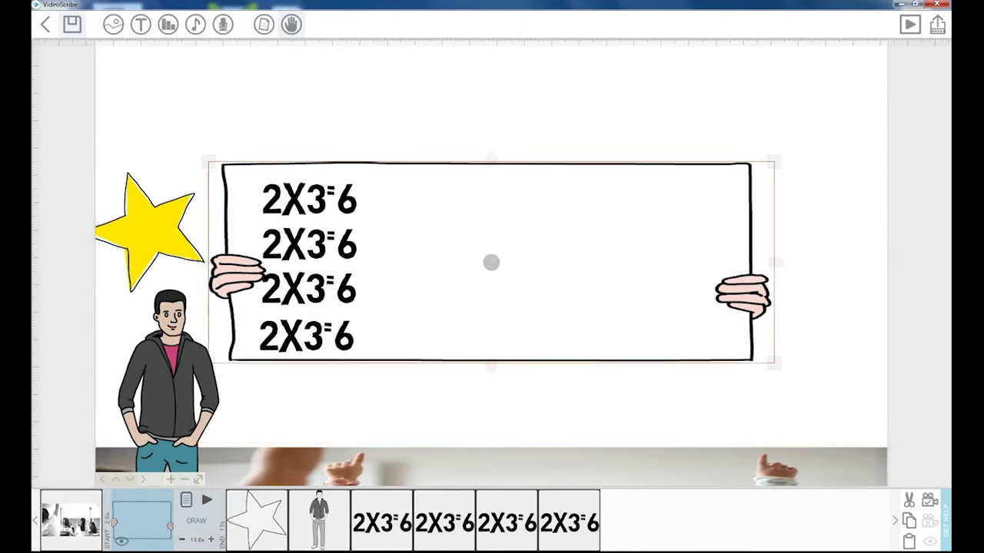
click(145, 233)
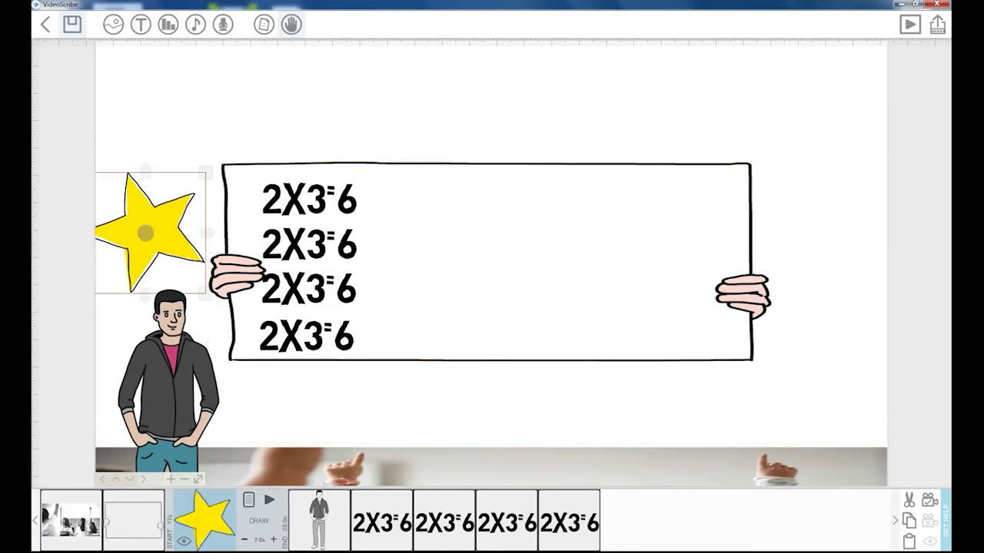
click(169, 446)
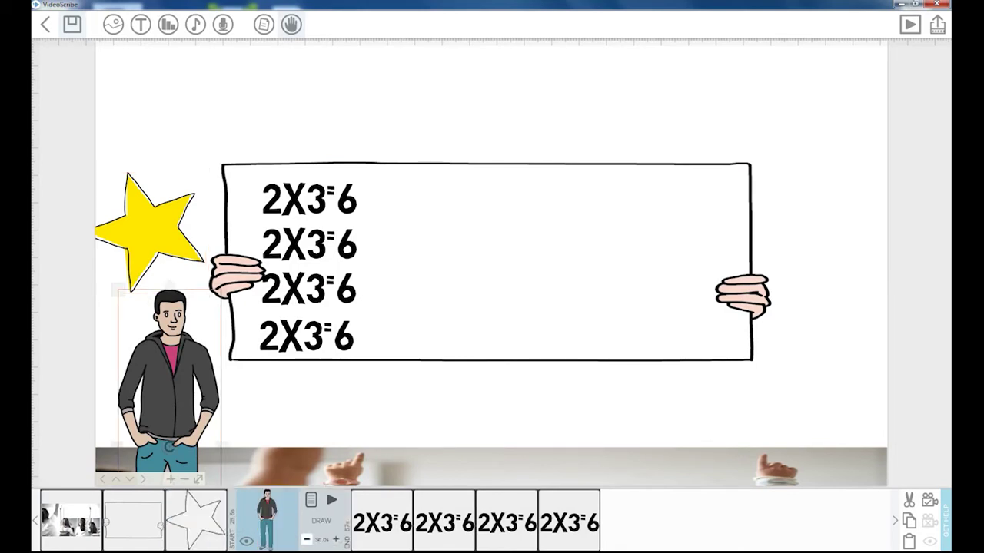
click(307, 197)
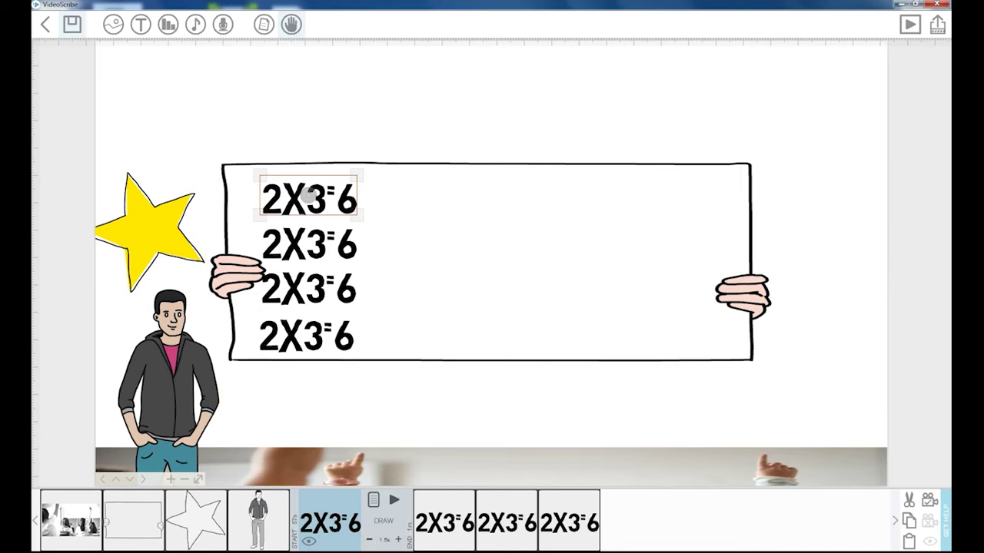
- Select the photo, sign board, star, standing man and all four "2X3=6" texts together and shift the group slightly upward on the canvas
drag(559, 429, 572, 378)
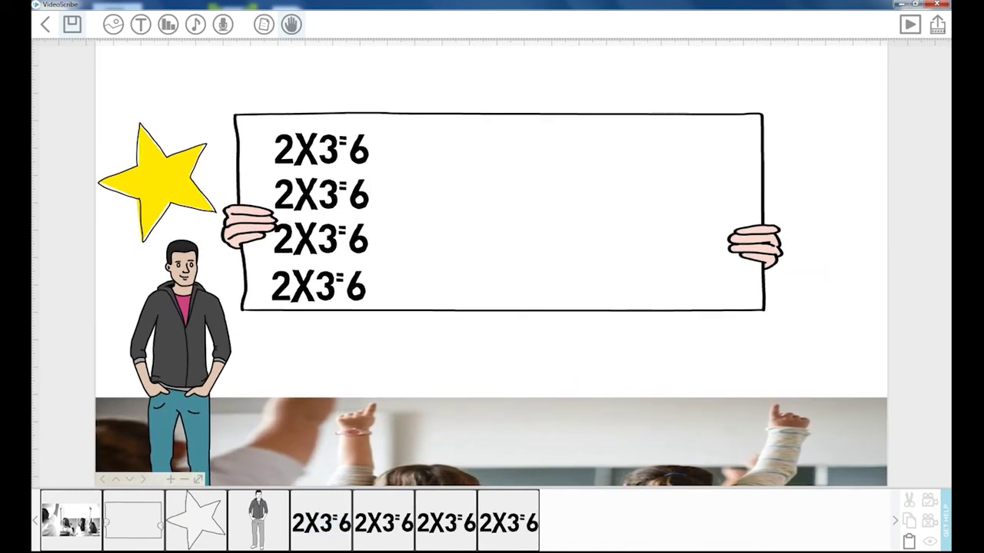
click(185, 479)
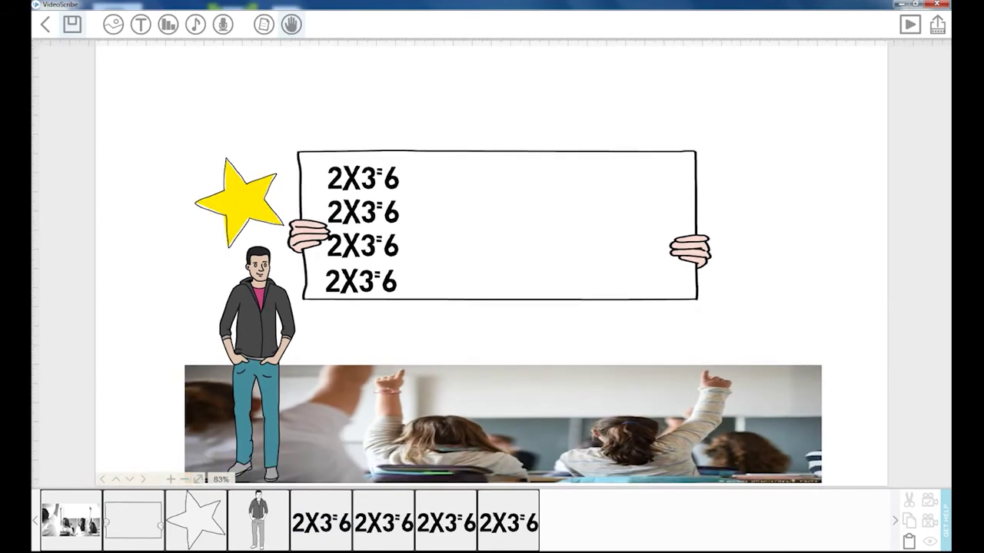
drag(490, 306, 462, 285)
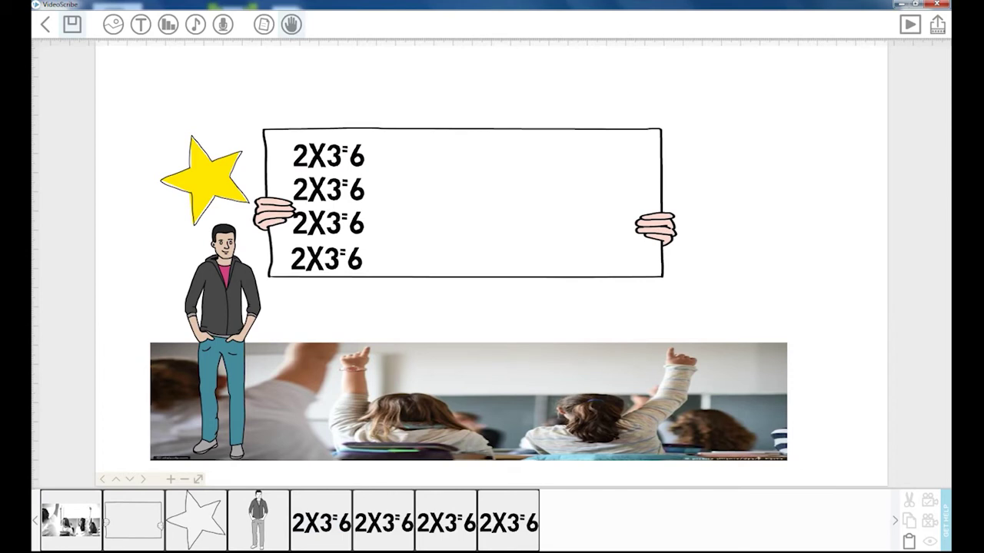
click(470, 402)
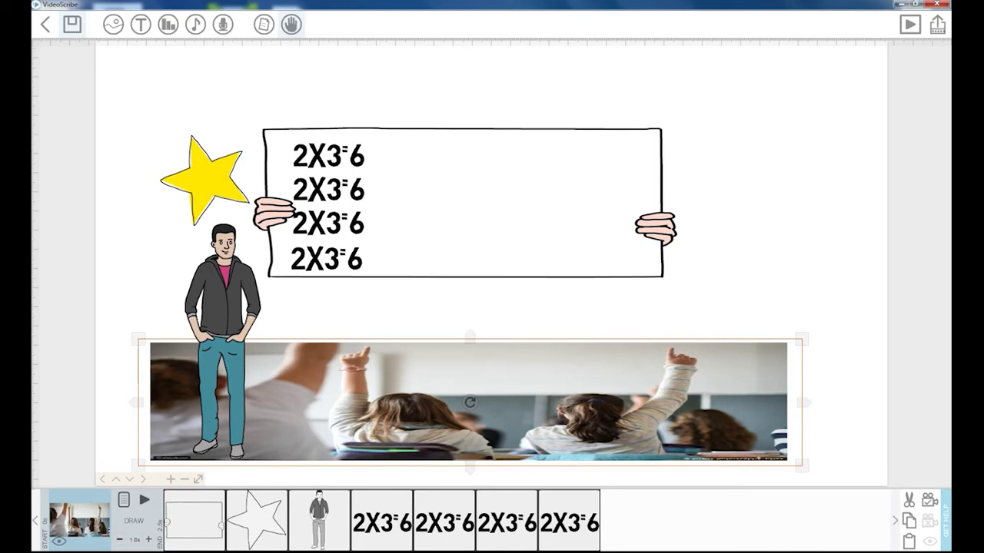
ctrl+click(465, 203)
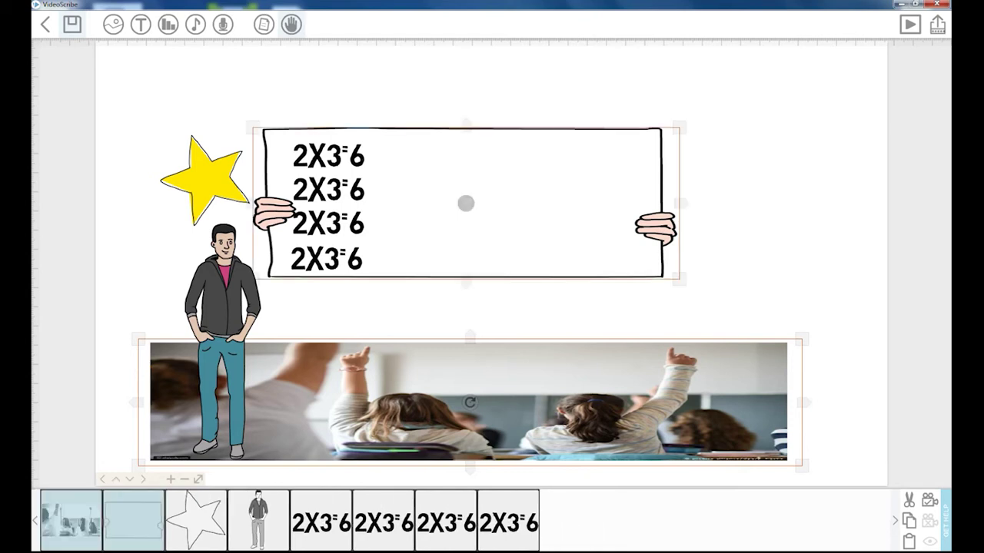
ctrl+click(204, 181)
ctrl+click(223, 338)
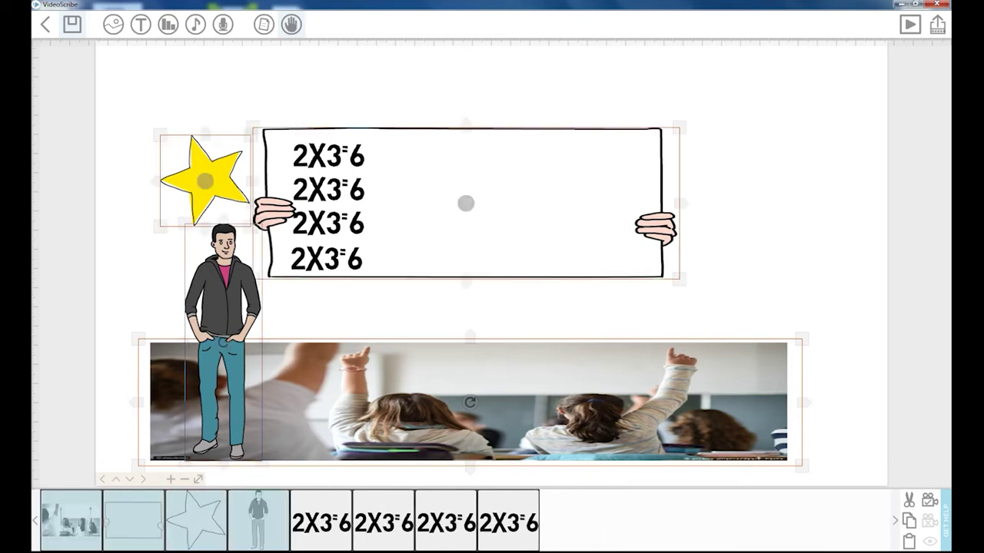
ctrl+click(329, 154)
ctrl+click(328, 187)
ctrl+click(328, 223)
ctrl+click(326, 258)
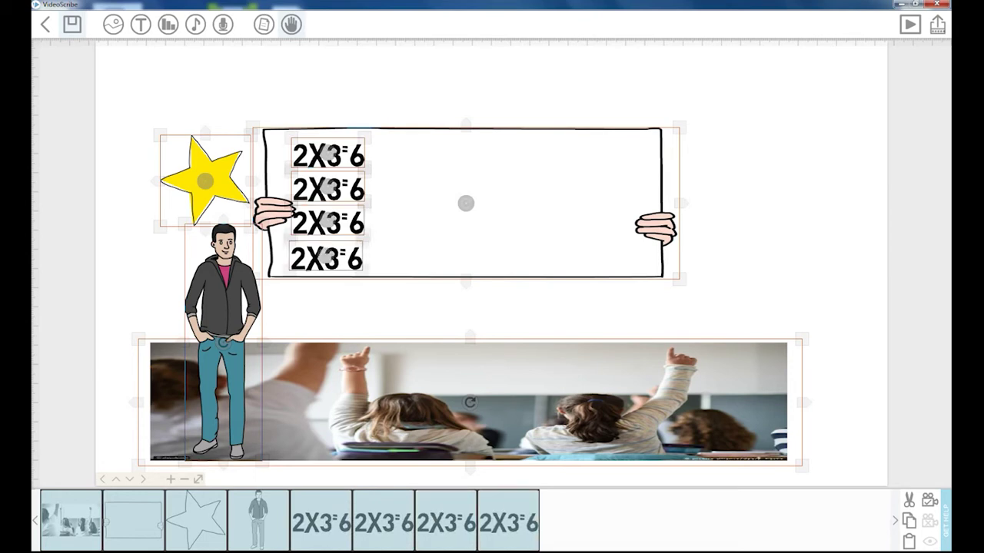
drag(326, 259, 330, 234)
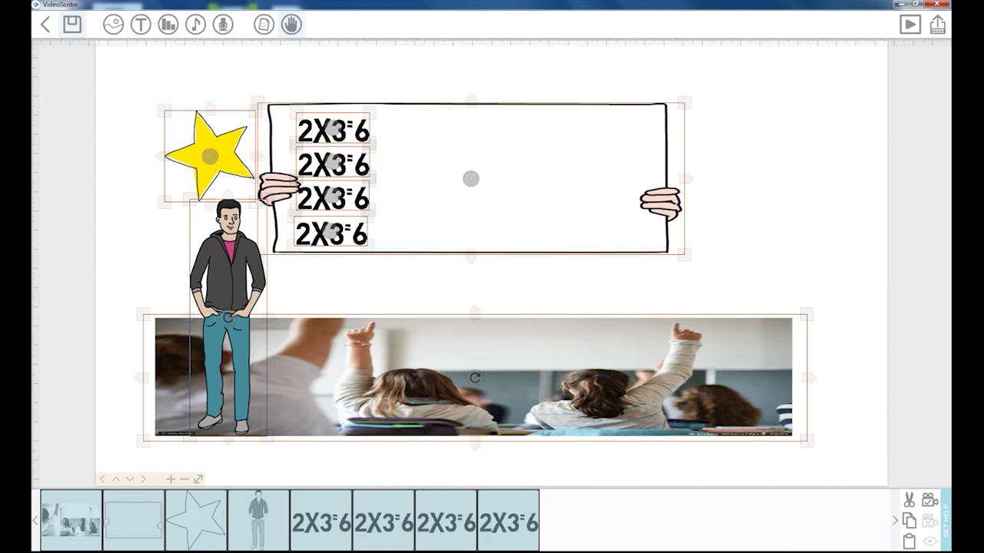
key(Escape)
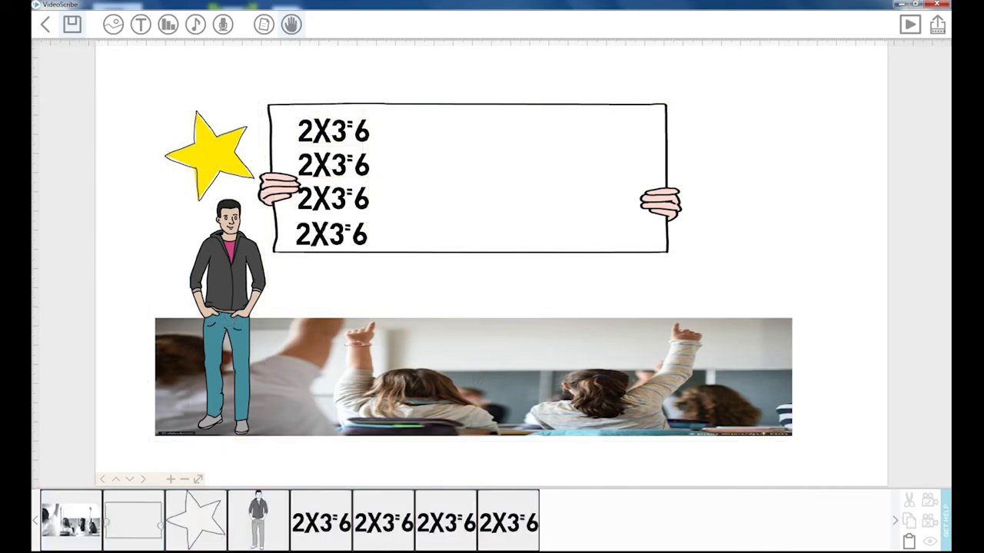
- Set the camera position of all eight elements, from the classroom photo to the last "2X3=6" text, to the current canvas view
click(474, 377)
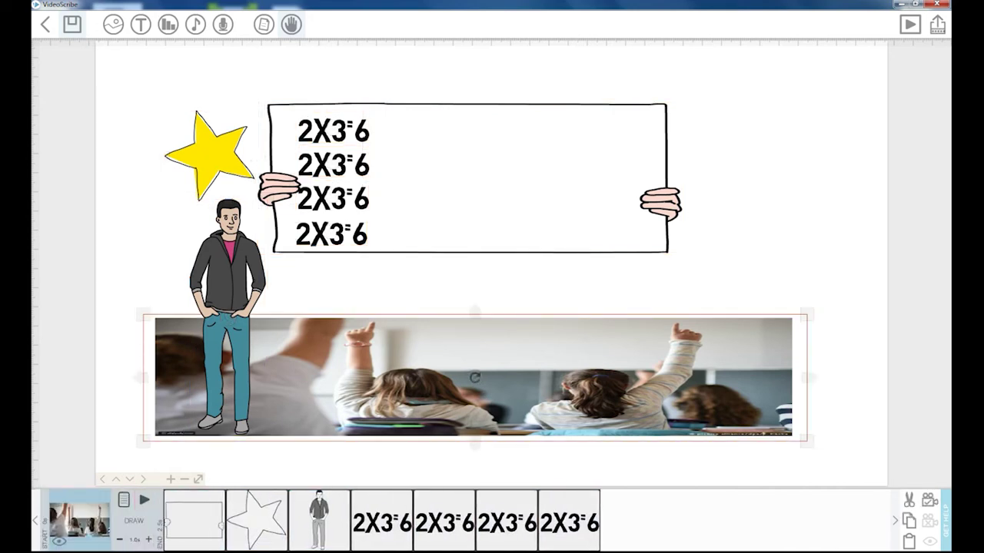
shift+click(470, 178)
shift+click(209, 156)
shift+click(228, 318)
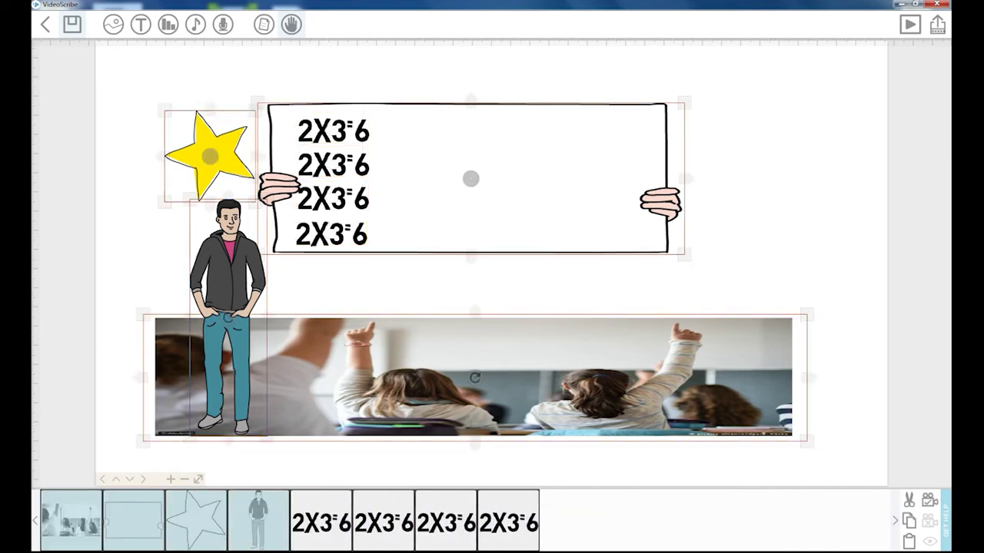
shift+click(332, 129)
shift+click(384, 521)
shift+click(446, 520)
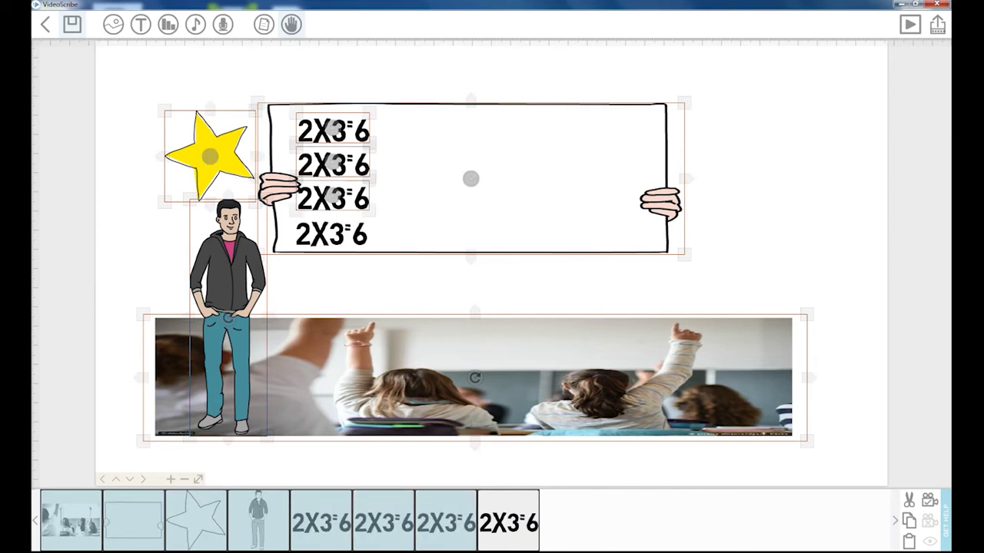
shift+click(508, 520)
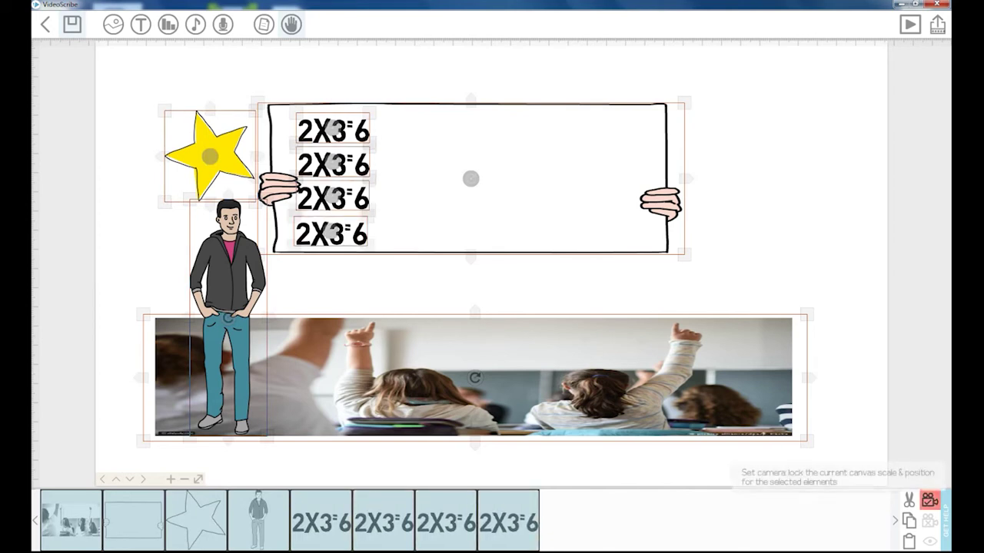
click(929, 499)
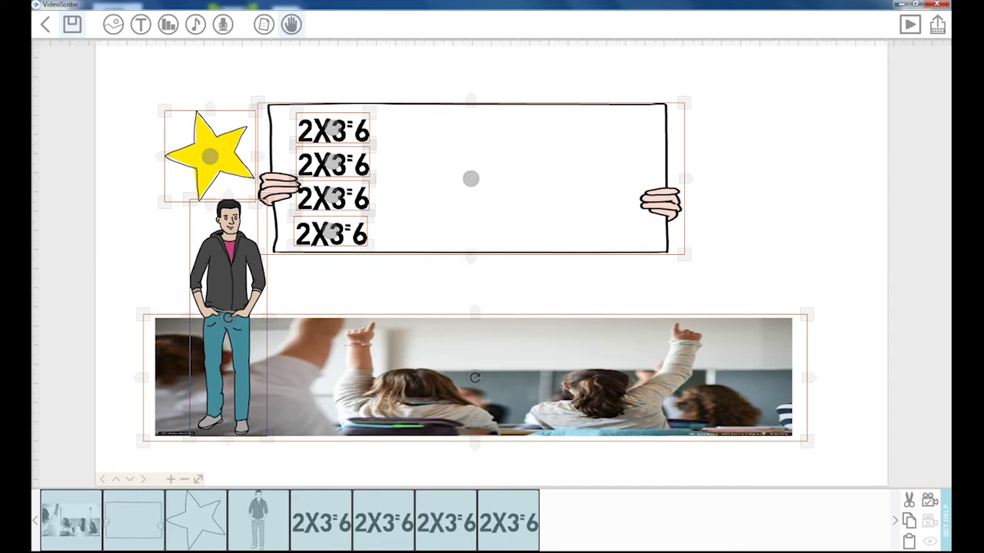
click(929, 500)
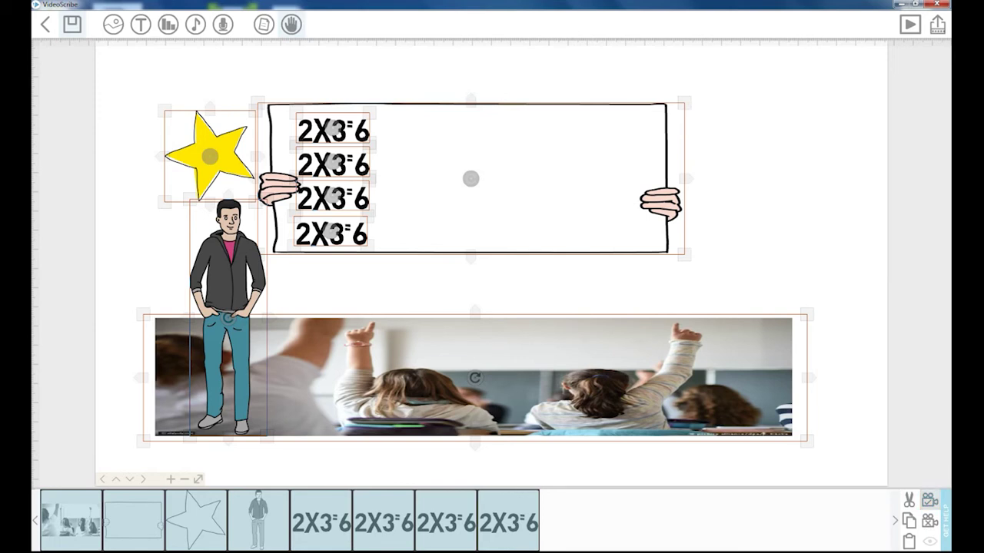
key(Escape)
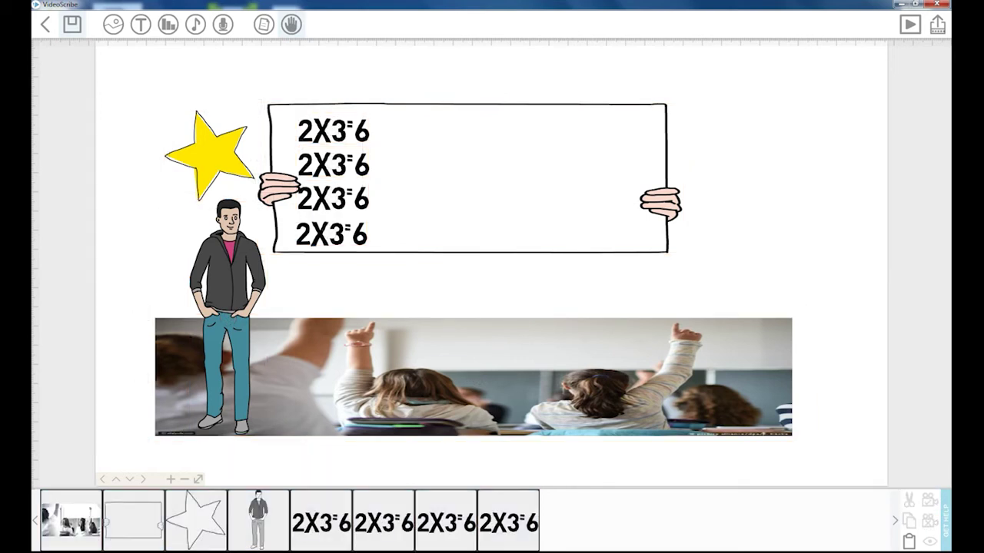
- Preview the scribe with the shared camera position and stop the playback
click(910, 24)
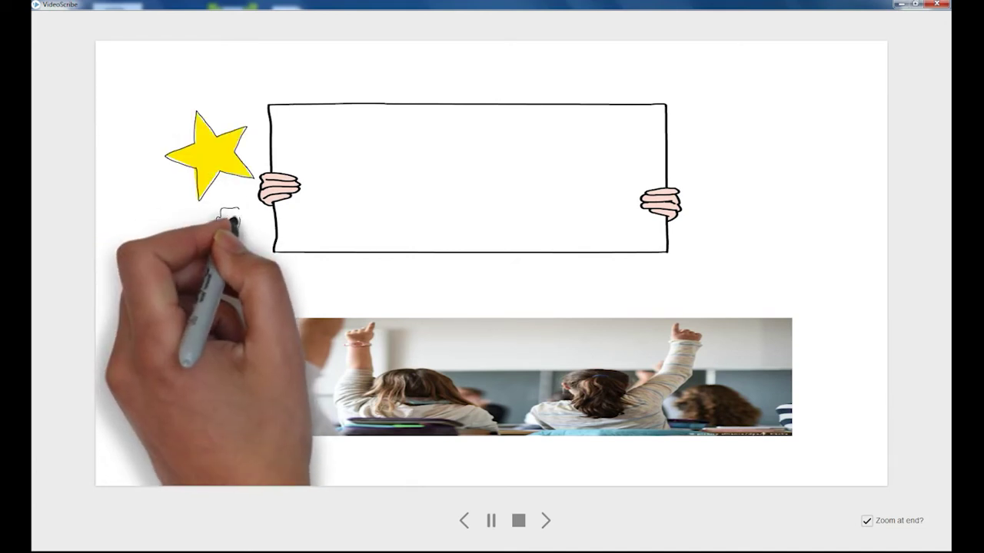
click(518, 520)
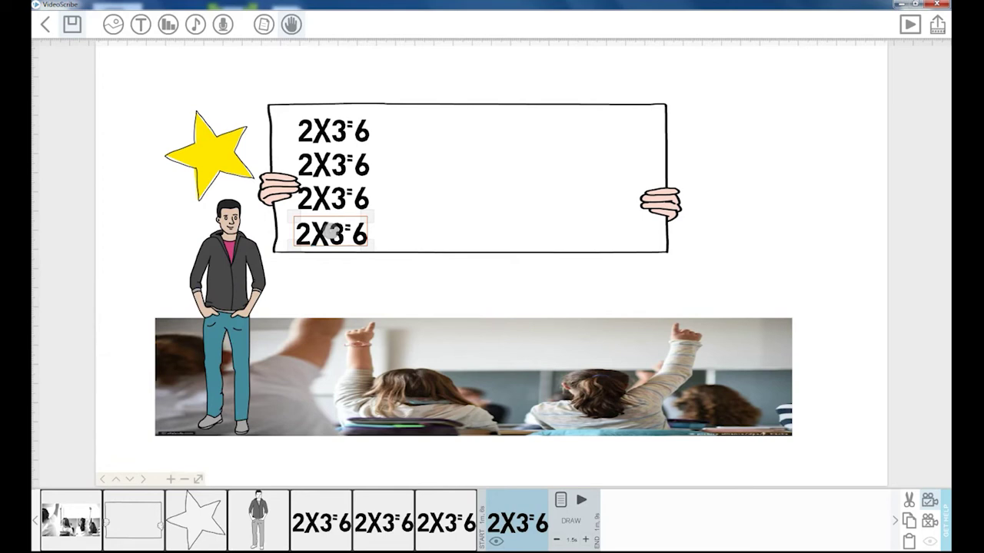
click(331, 231)
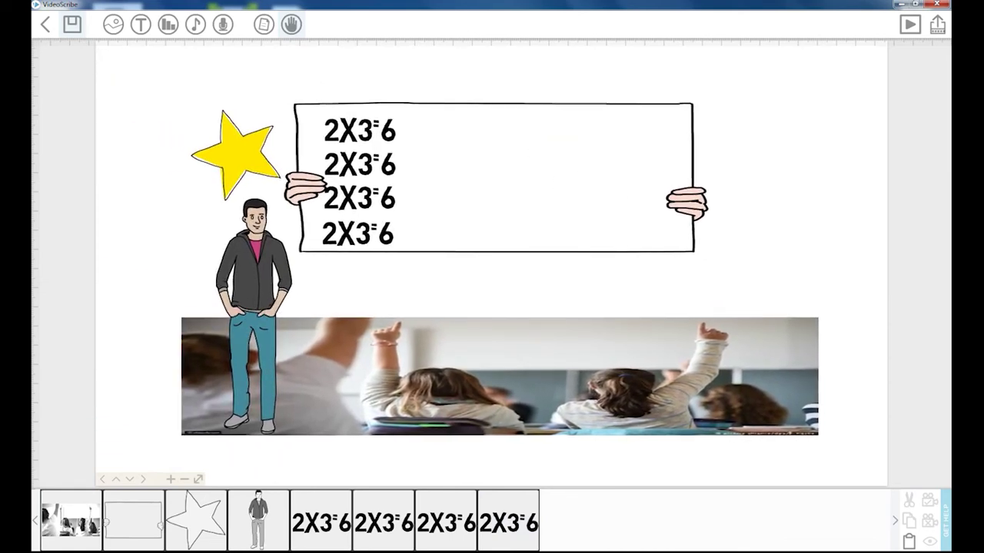
- Nudge the hand-held sign board slightly up and toward the star, and deselect it
click(497, 178)
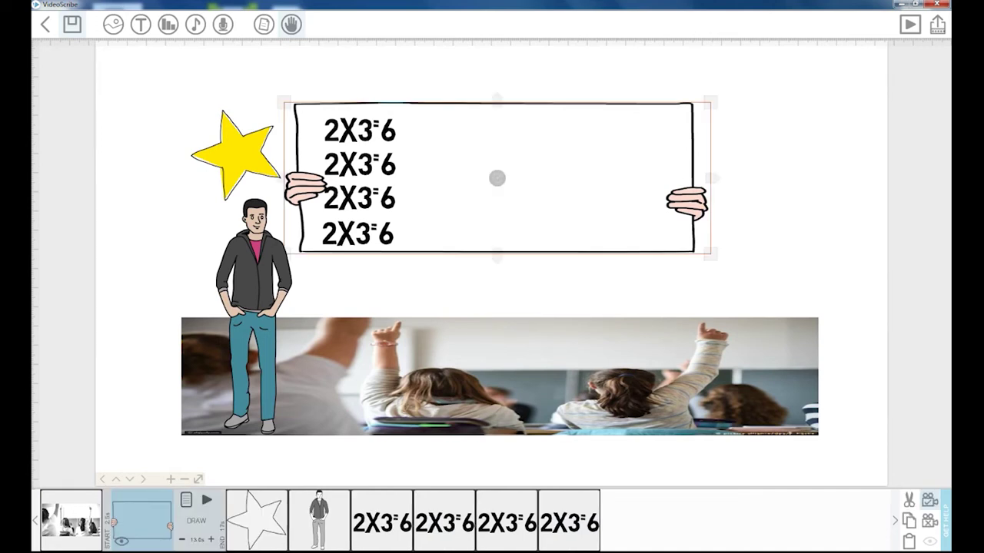
mouse_move(497, 177)
mouse_down()
mouse_move(433, 176)
mouse_move(512, 177)
mouse_move(495, 175)
mouse_up()
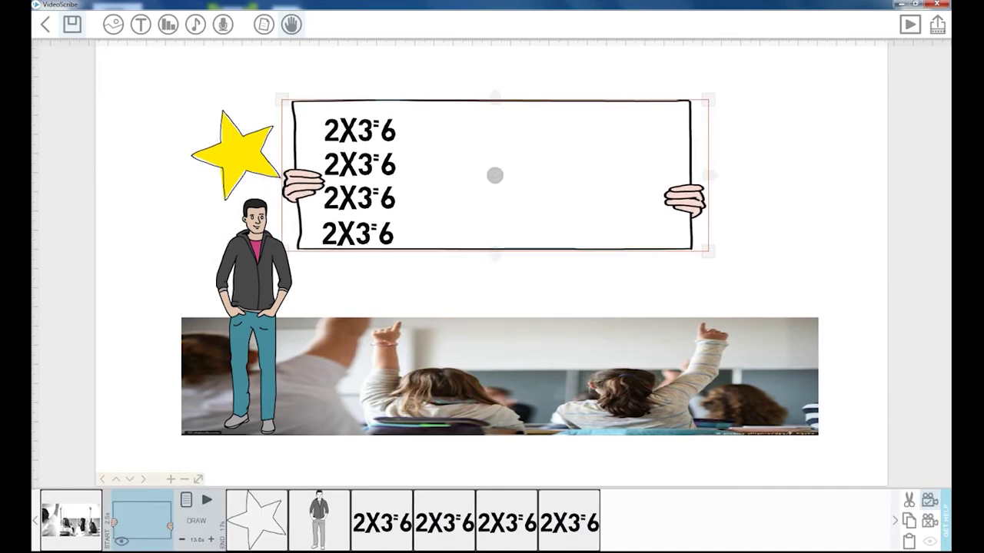
click(769, 277)
- Add the black-and-white smiling face from the Emoticon image category to an empty area of the canvas
drag(769, 277, 489, 284)
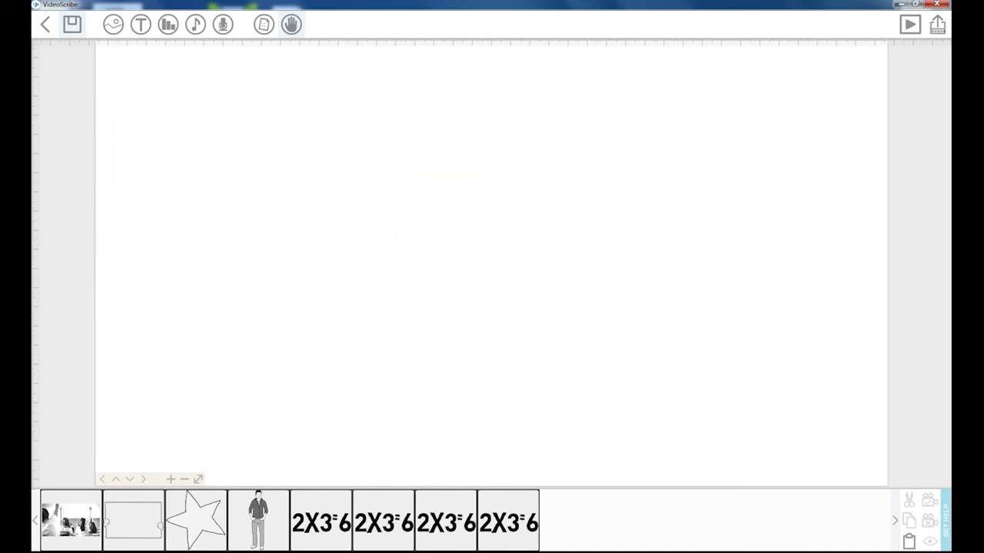
click(113, 24)
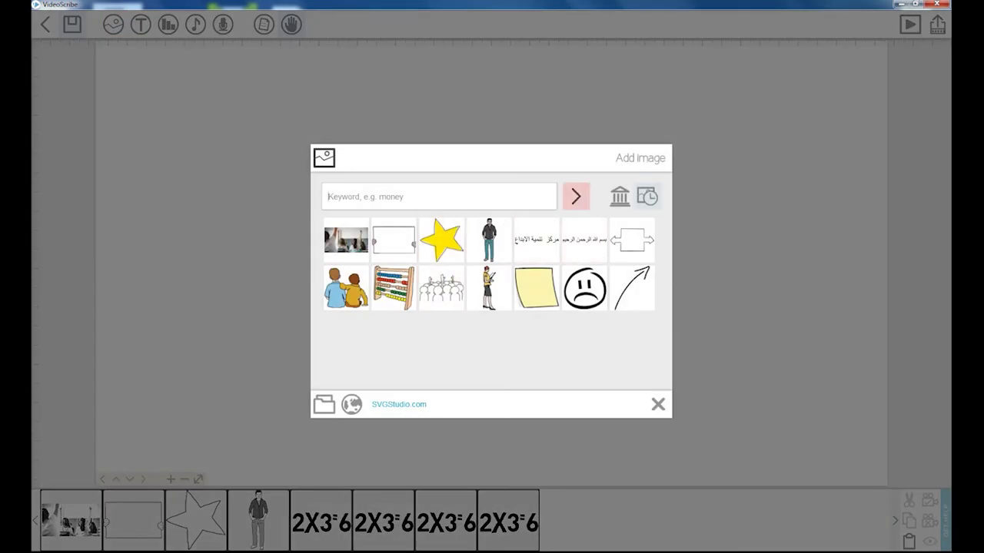
click(619, 196)
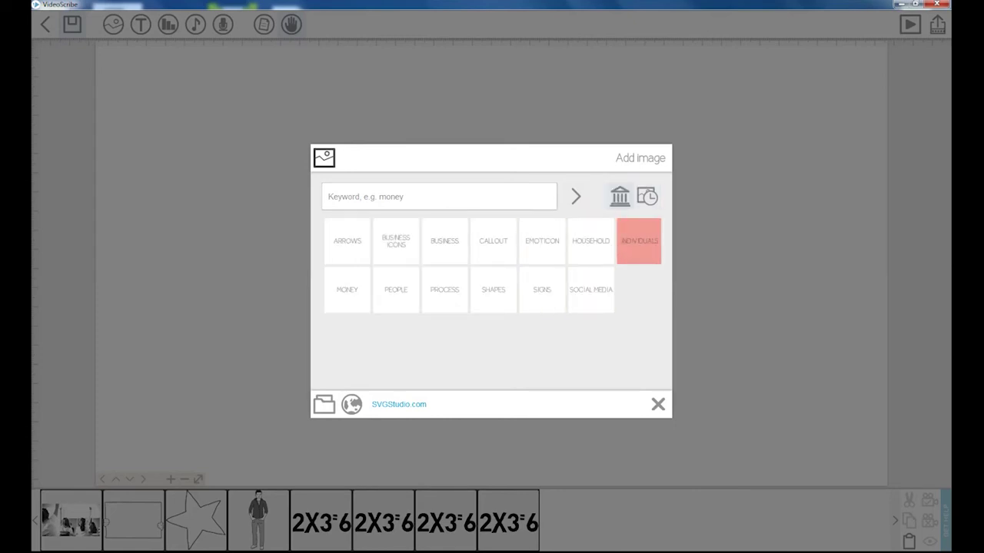
click(639, 241)
click(347, 241)
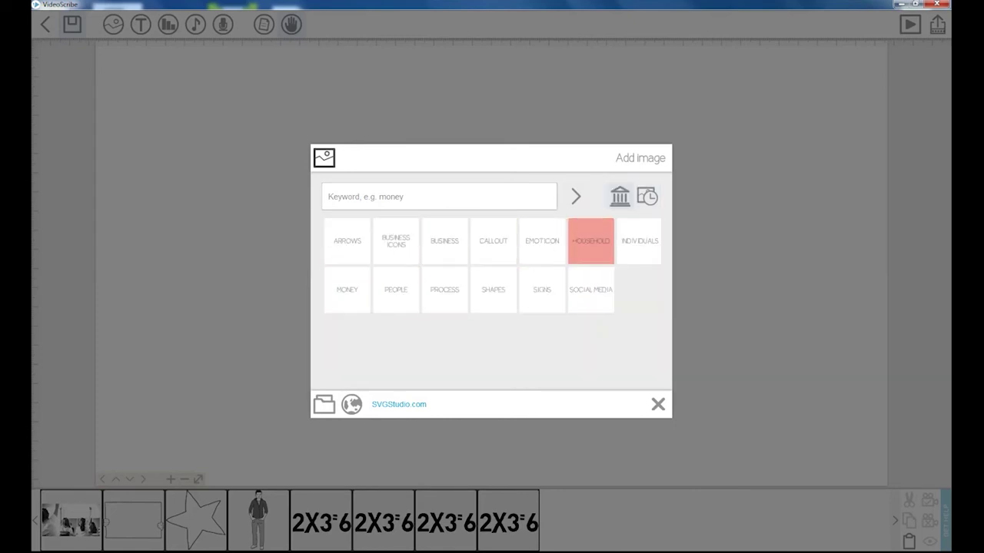
click(542, 240)
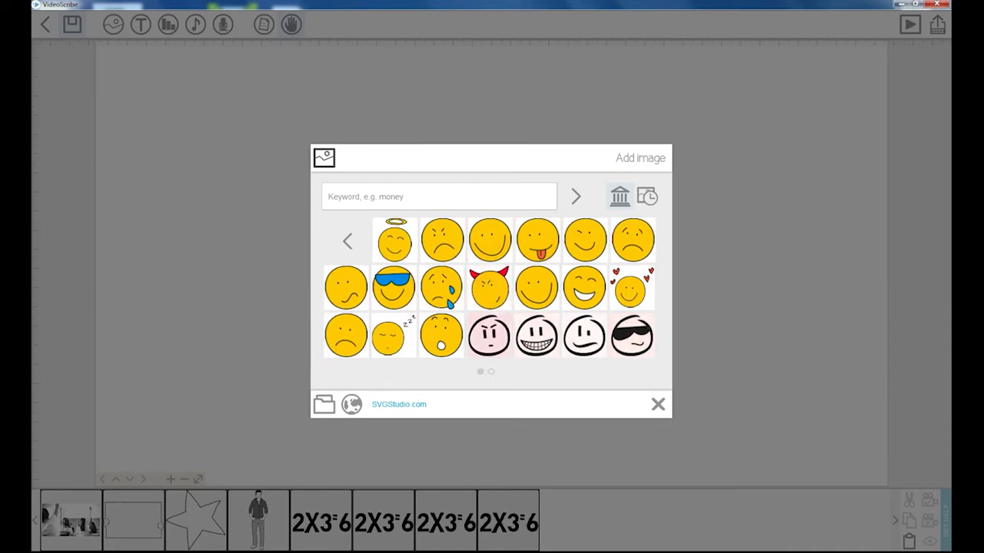
click(491, 371)
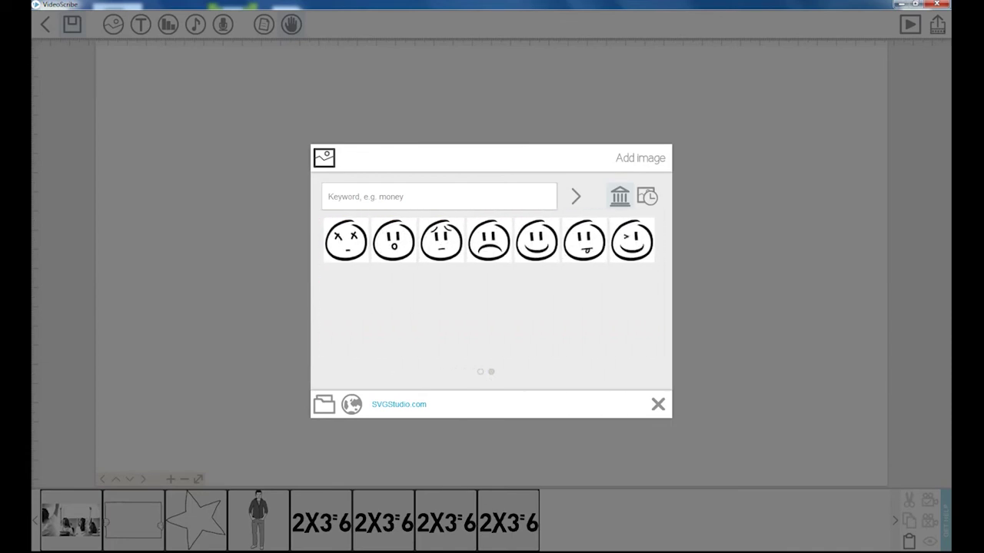
click(536, 241)
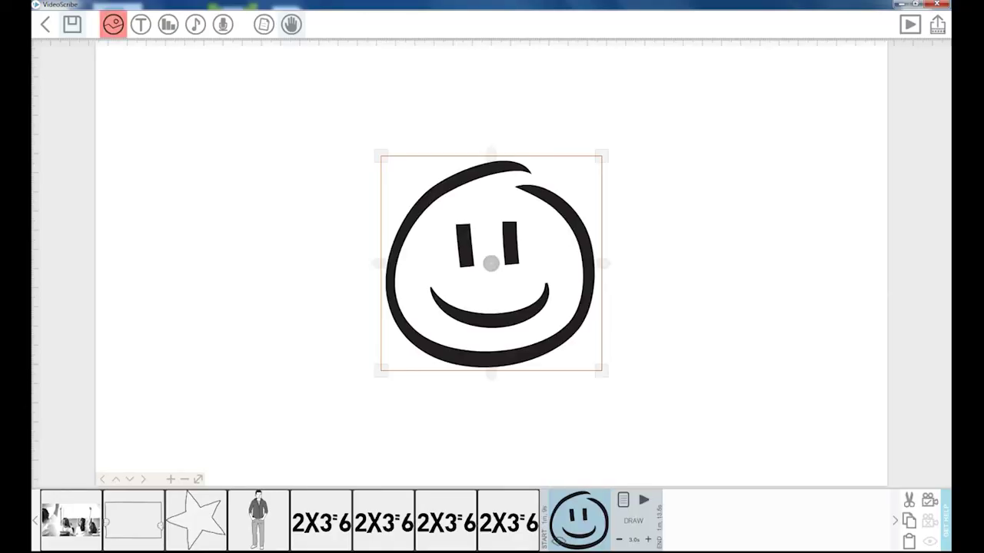
- Add the flying superhero from the People image category and place it to the lower left of the smiling face
click(113, 24)
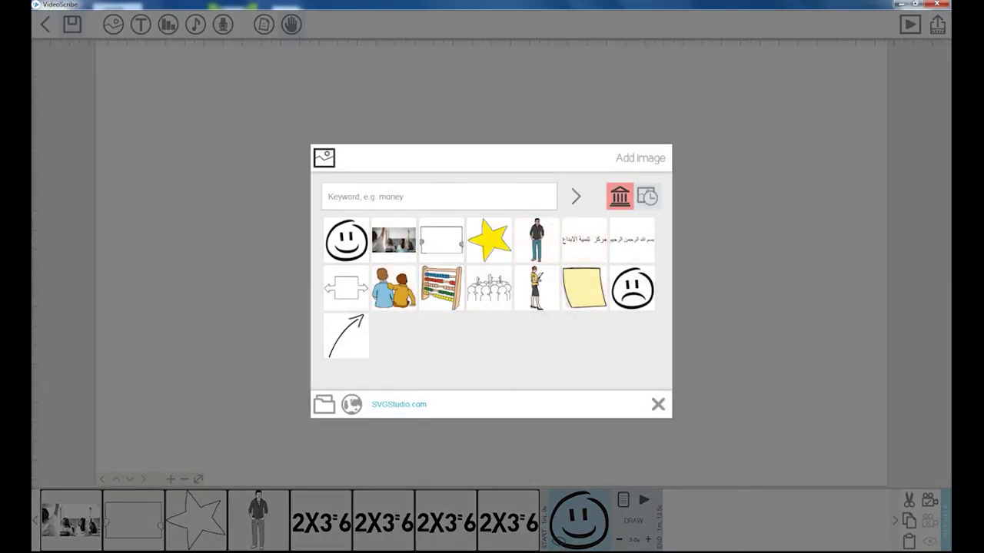
click(620, 196)
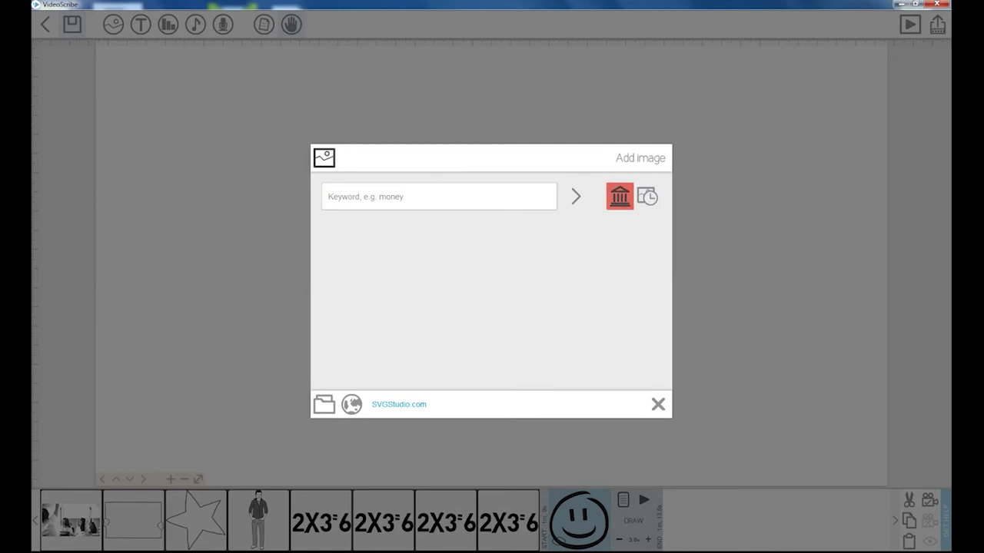
click(396, 290)
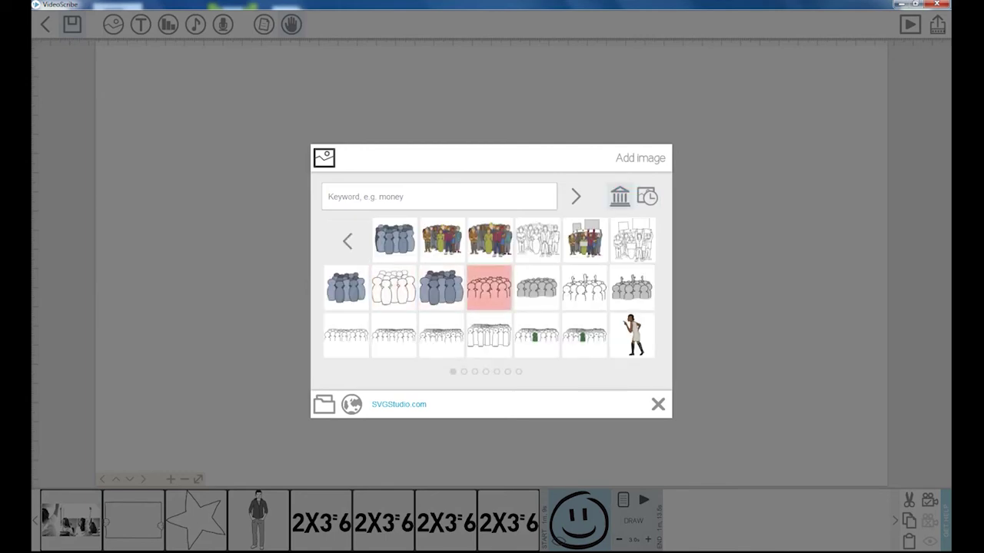
click(496, 372)
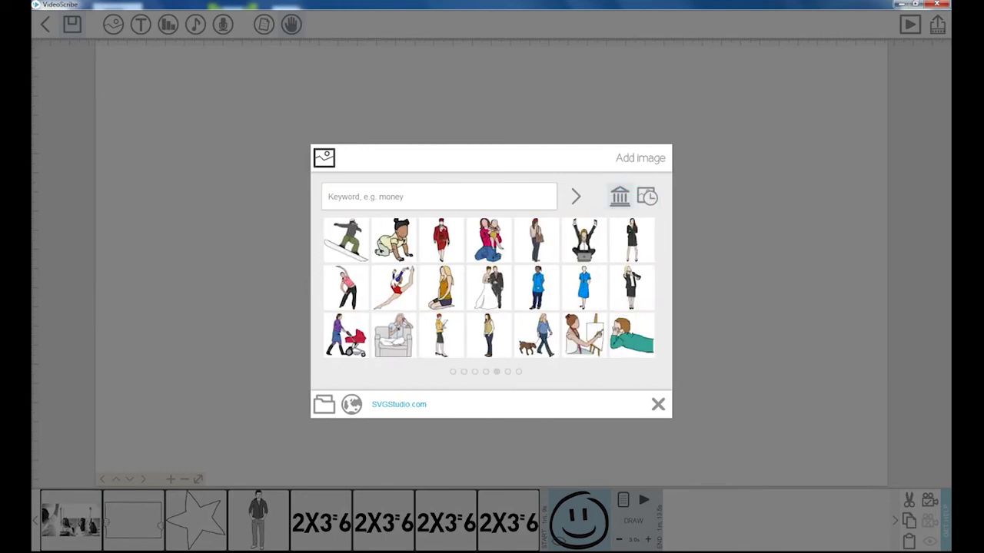
click(486, 372)
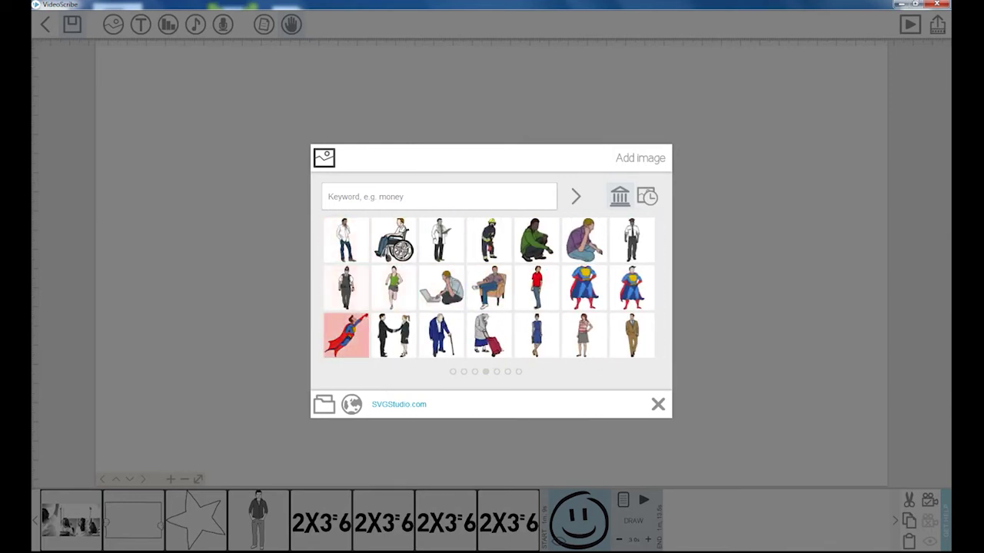
click(346, 335)
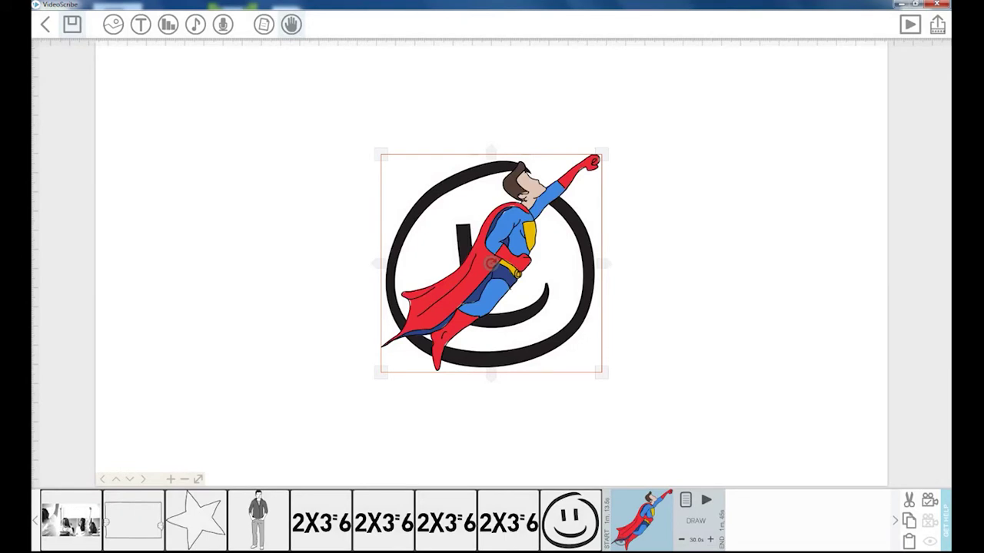
drag(492, 264, 217, 363)
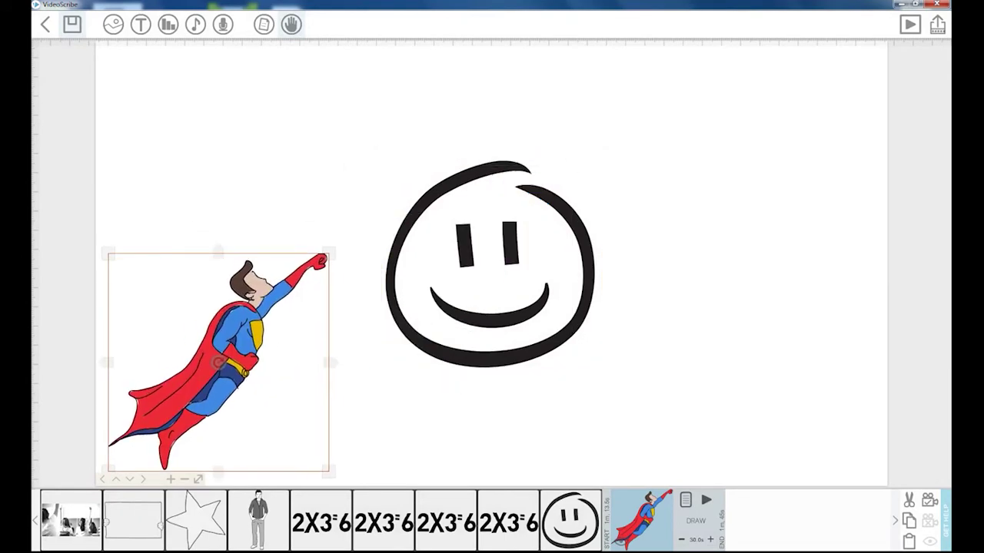
- Add the outlined cursor arrow from the Business image category, place it beside the smiling face opposite the superhero, and deselect it
click(113, 24)
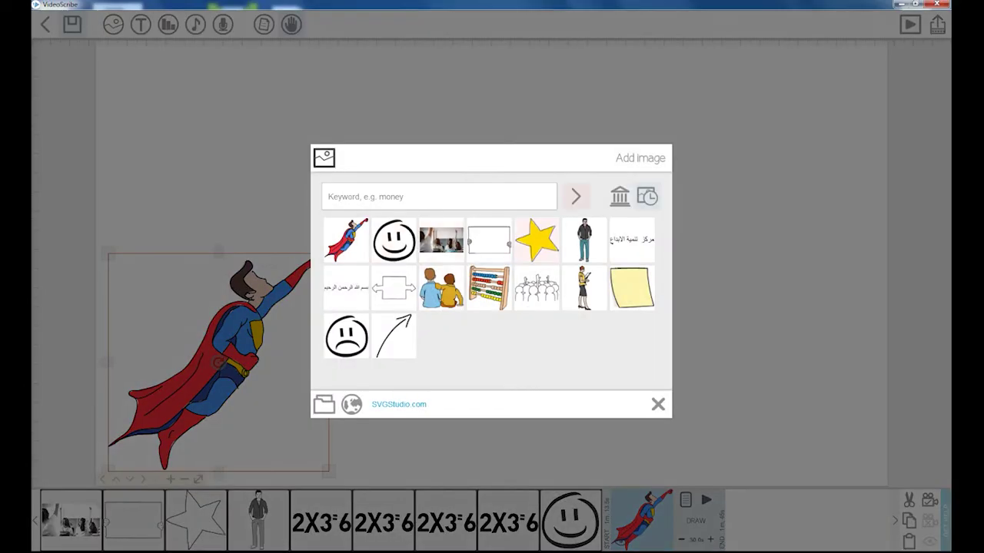
click(620, 197)
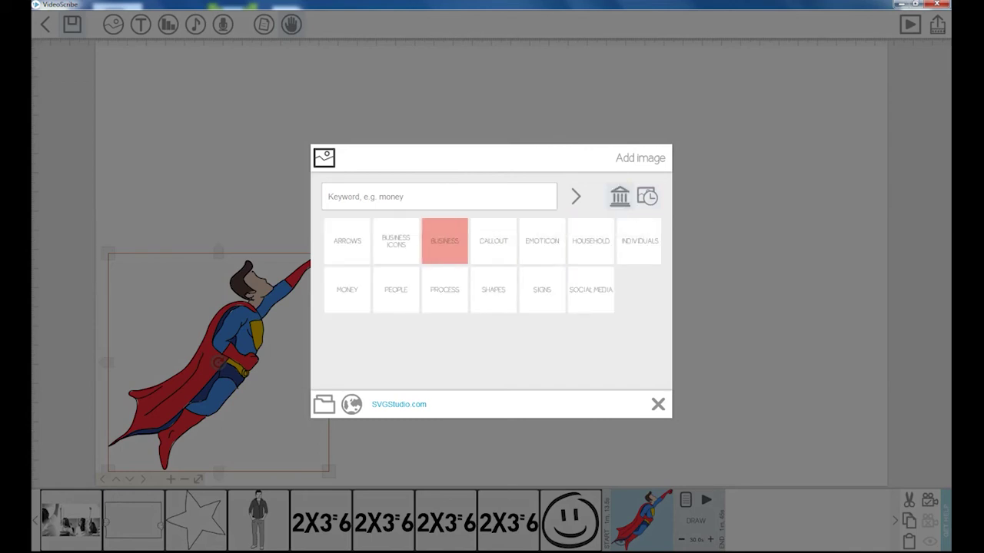
click(445, 241)
click(537, 287)
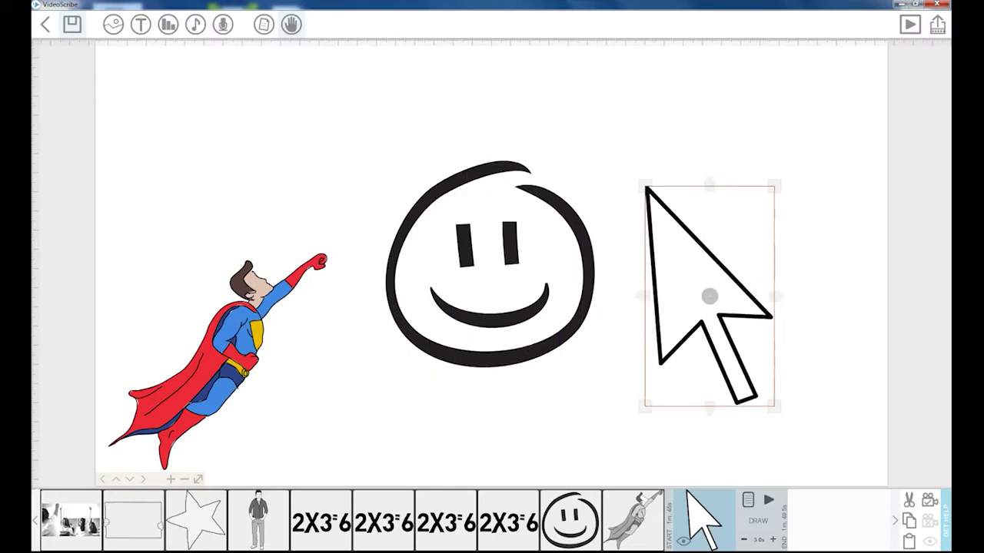
key(Escape)
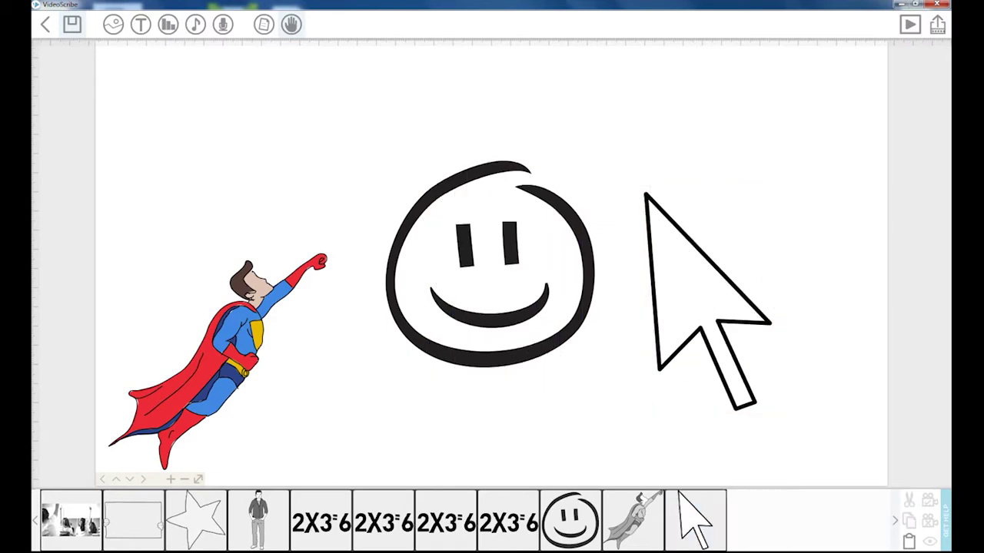
- Add the text "welcome", then enlarge it and place it above the smiling face
click(140, 24)
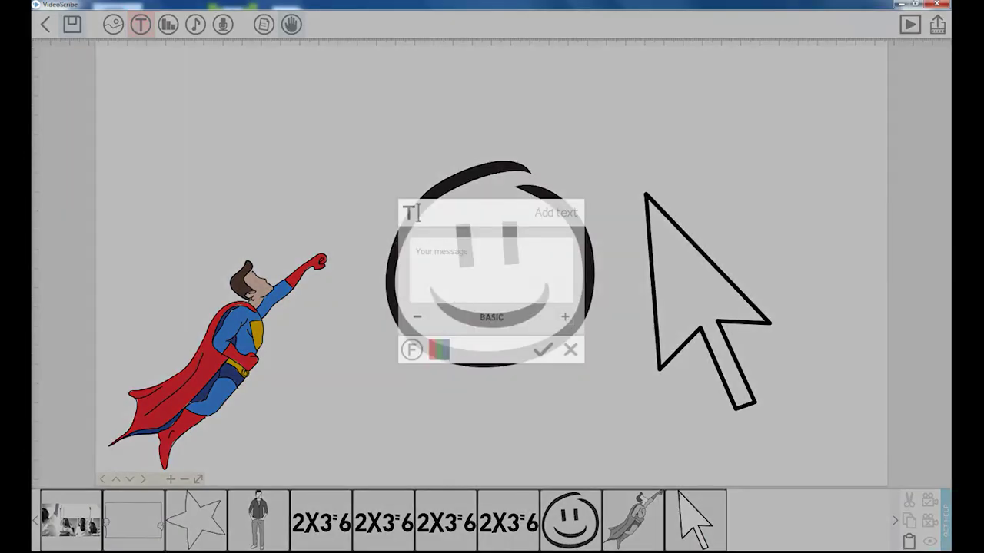
text(welcome)
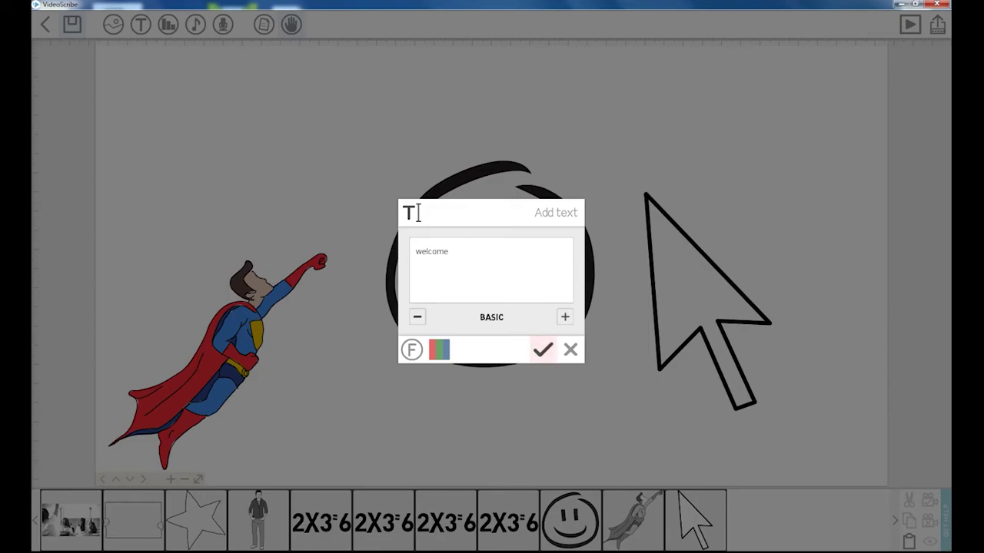
click(542, 350)
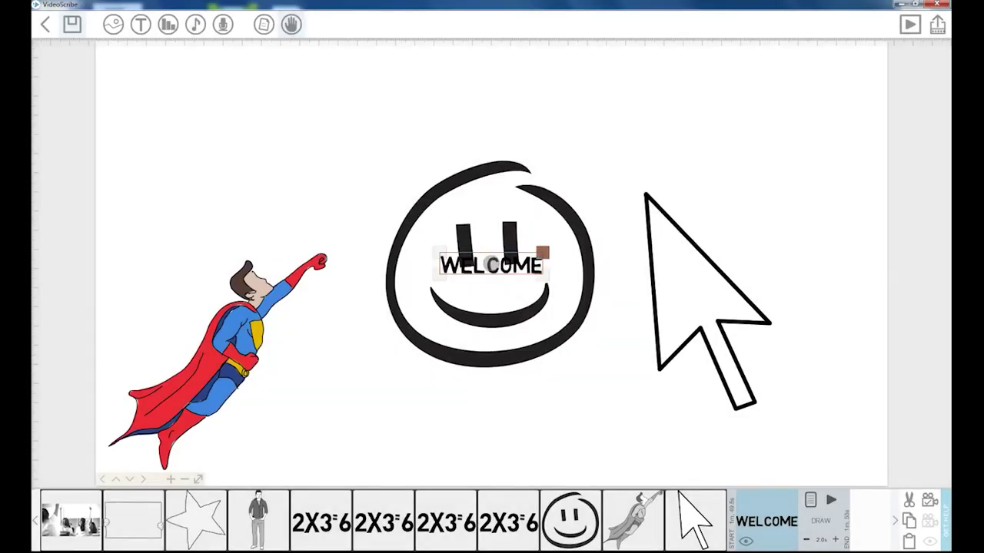
drag(492, 266, 478, 94)
key(Escape)
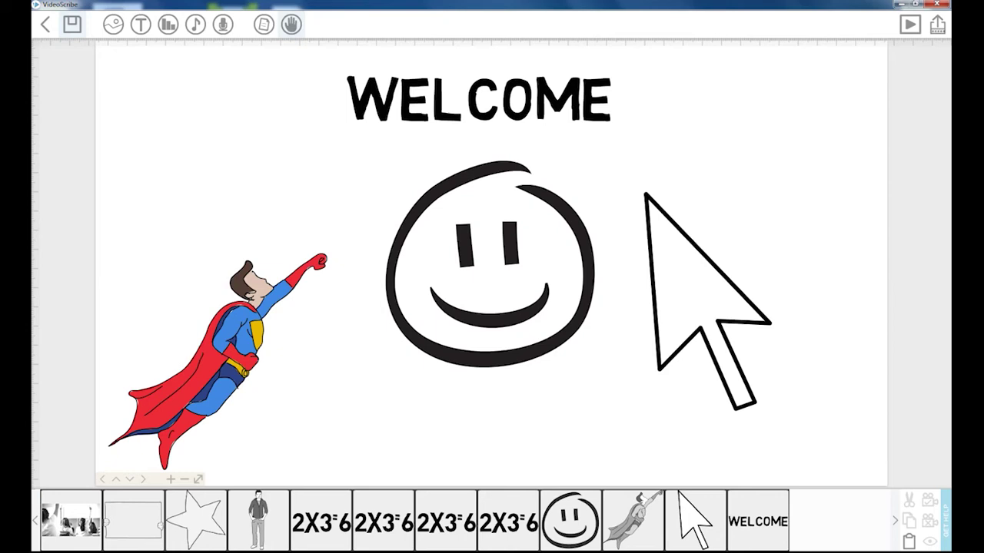
- Reorder the timeline so the smiling face is drawn after the superhero, checking the order of the new scene's elements
click(491, 264)
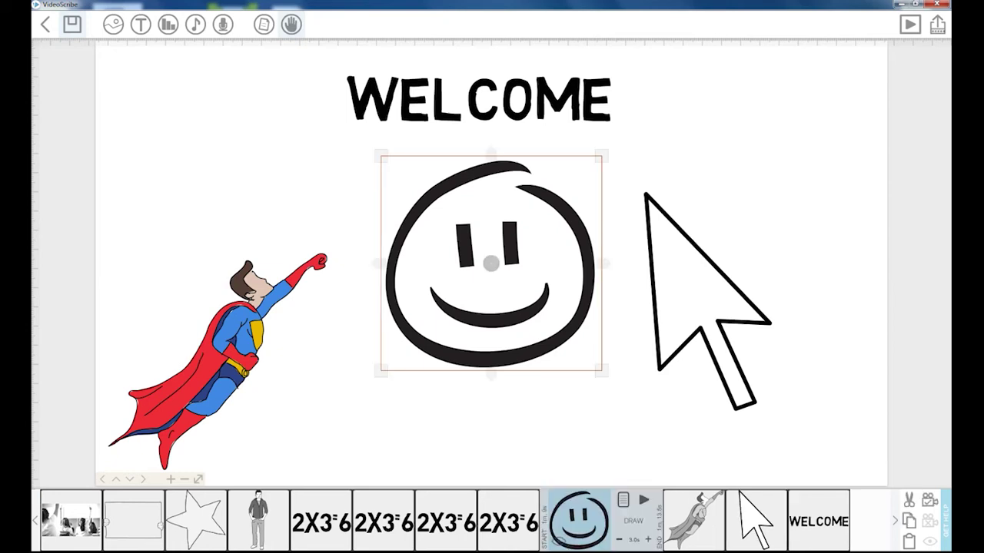
click(219, 361)
click(708, 302)
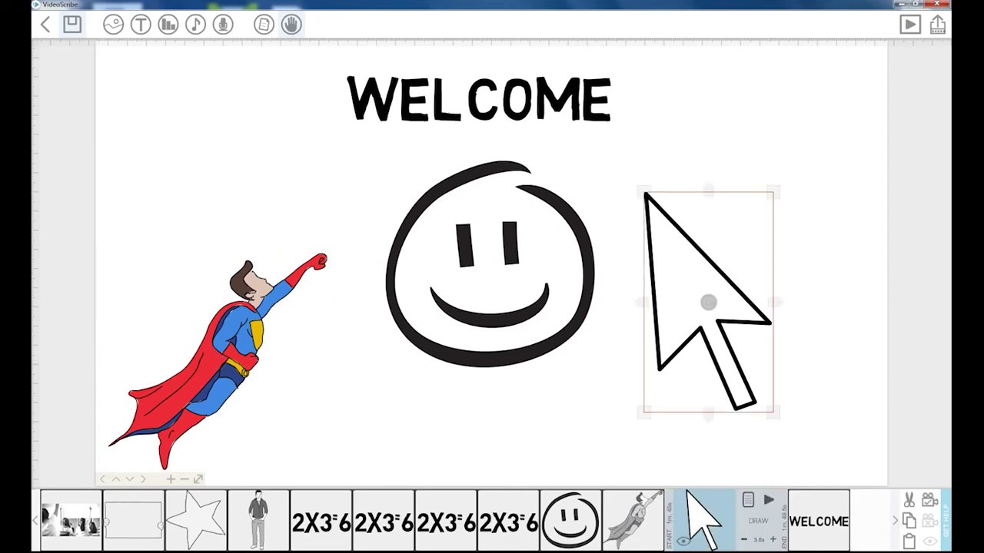
click(478, 94)
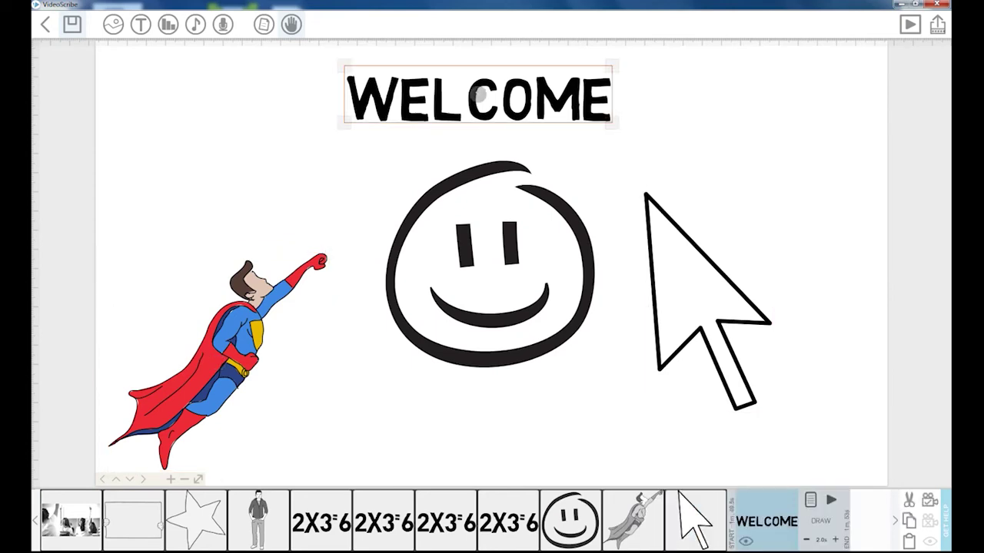
click(490, 263)
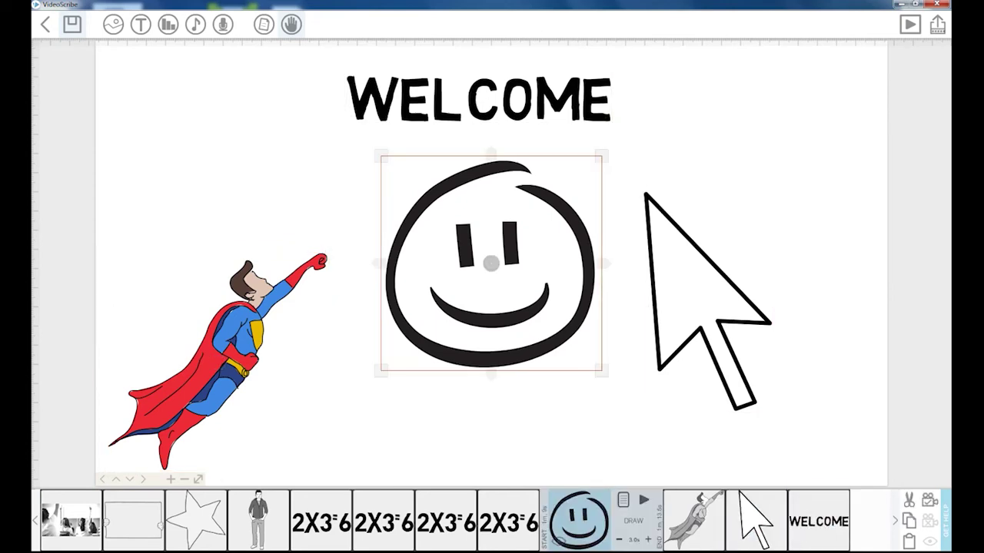
click(218, 362)
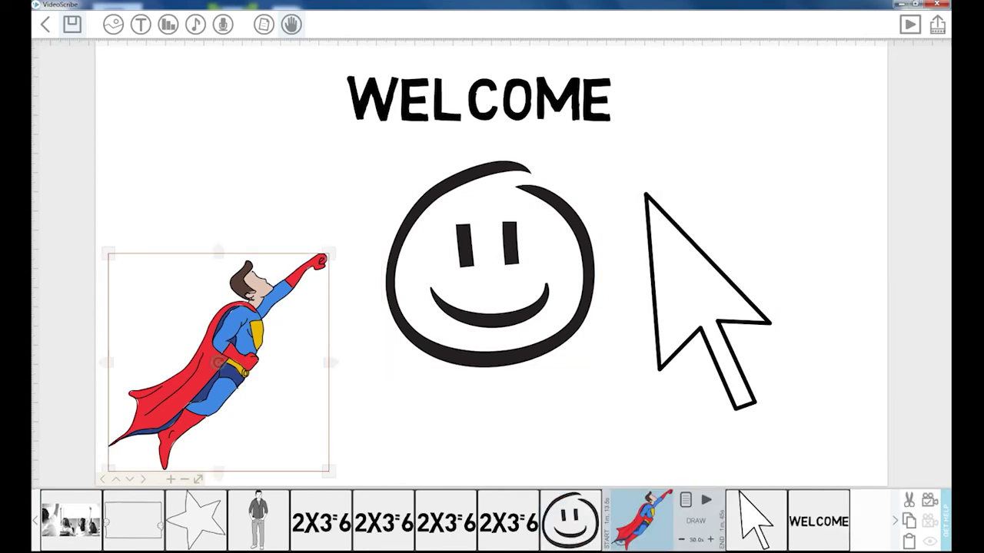
click(490, 264)
drag(578, 521, 663, 520)
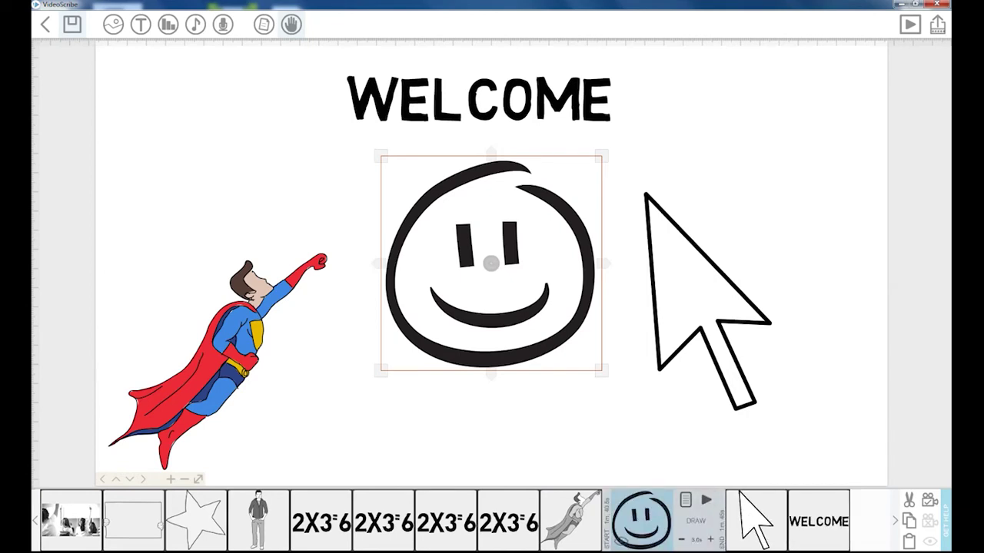
click(756, 520)
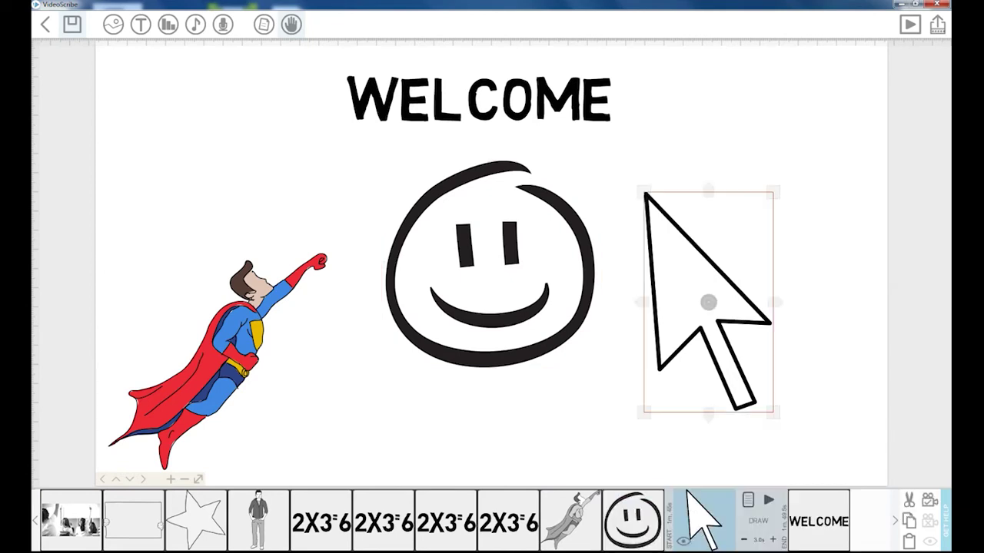
click(478, 93)
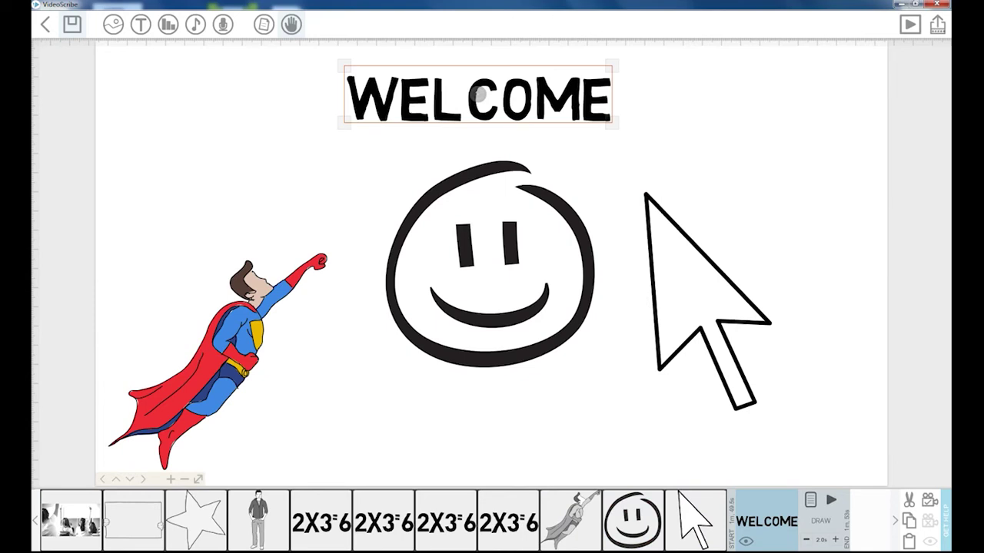
- Set the cursor arrow's animation time to 1 second
click(695, 521)
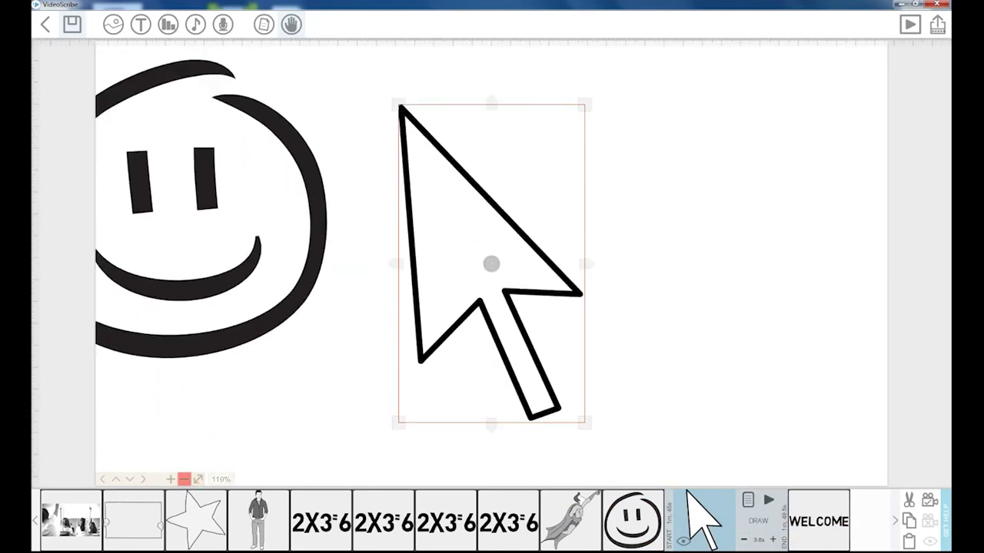
drag(491, 399, 587, 425)
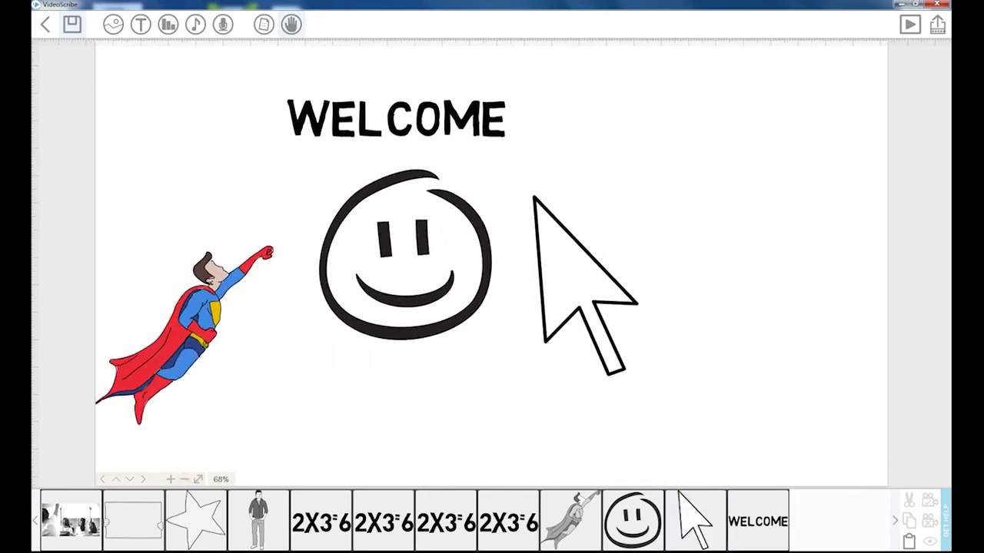
click(696, 520)
drag(695, 520, 815, 520)
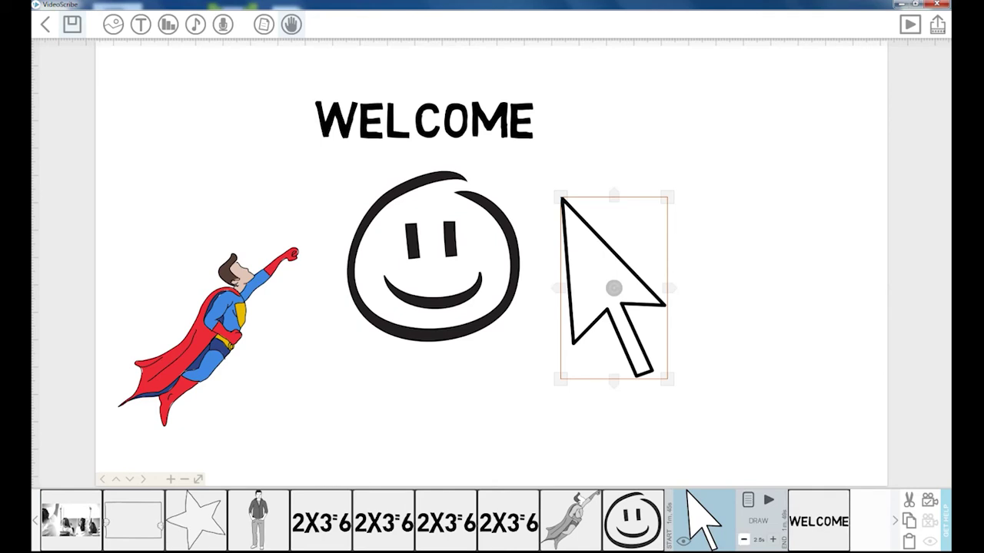
click(743, 540)
click(748, 501)
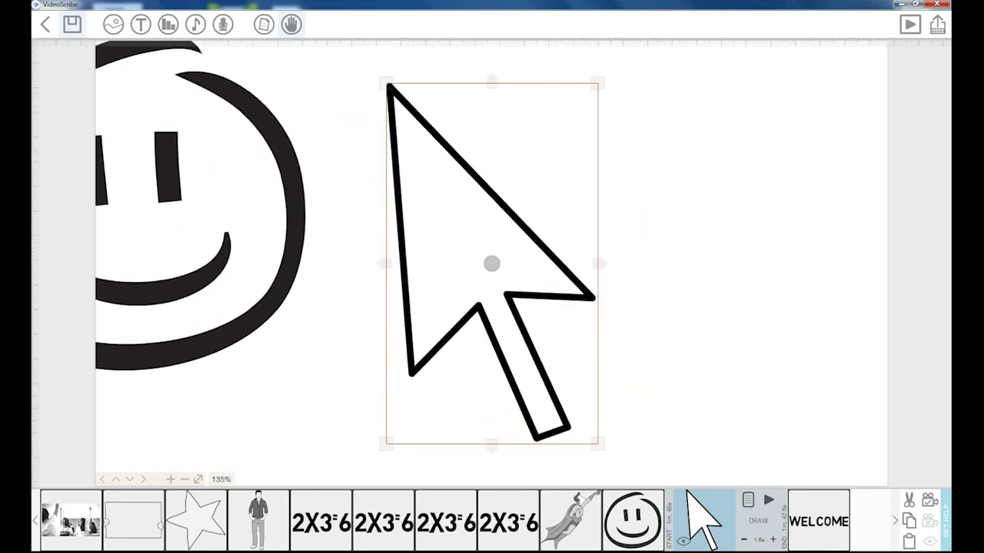
- Preview the cursor arrow's drawing animation from the timeline and from its image properties
click(769, 500)
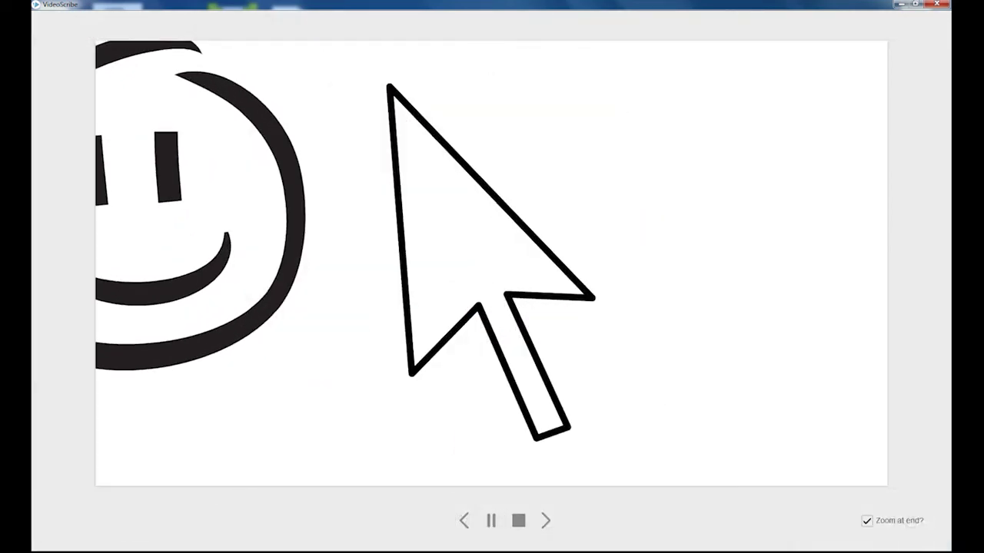
click(545, 520)
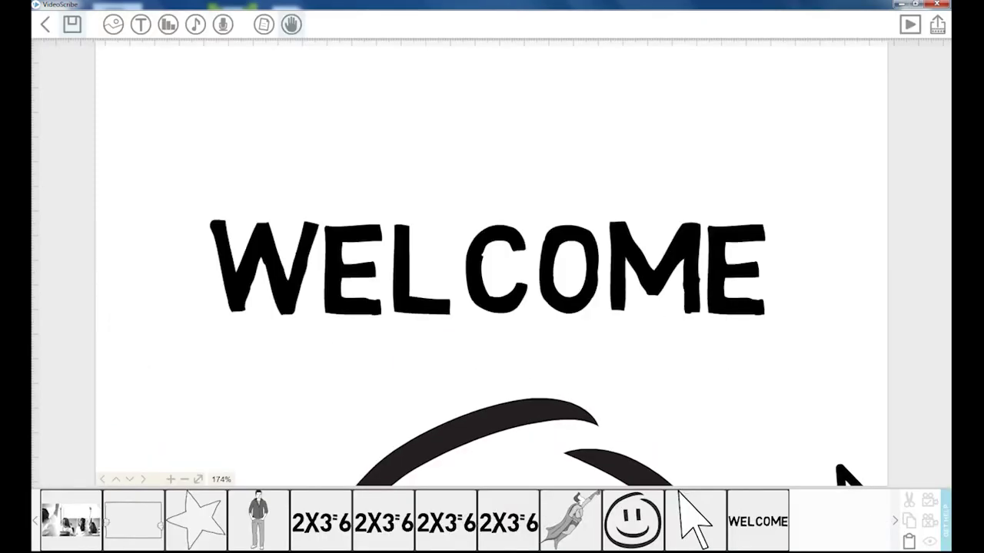
click(696, 521)
click(747, 500)
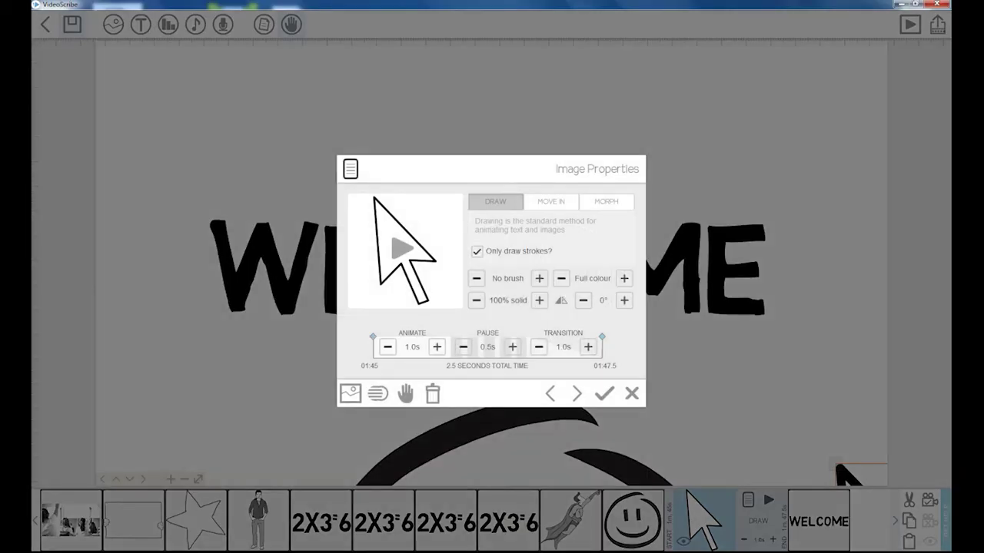
click(402, 247)
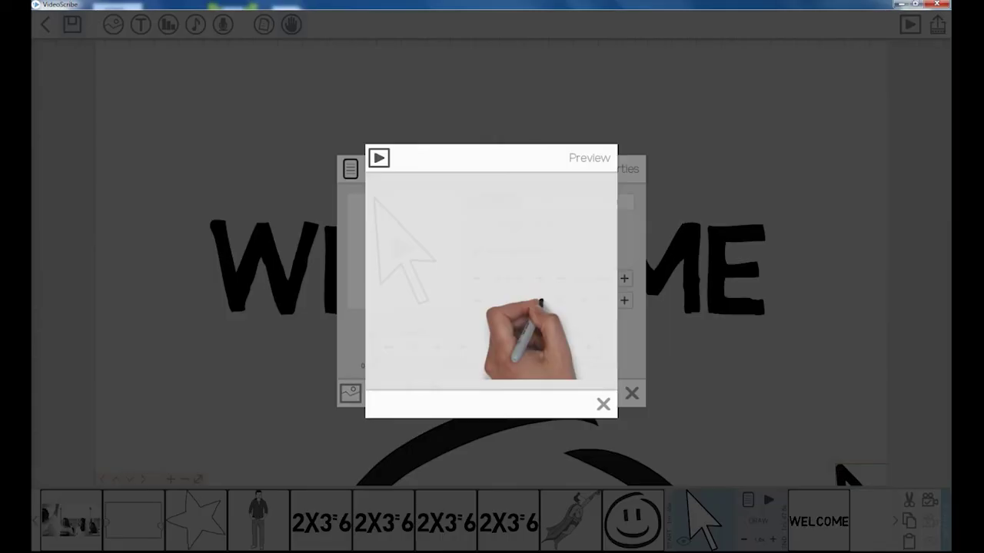
click(603, 404)
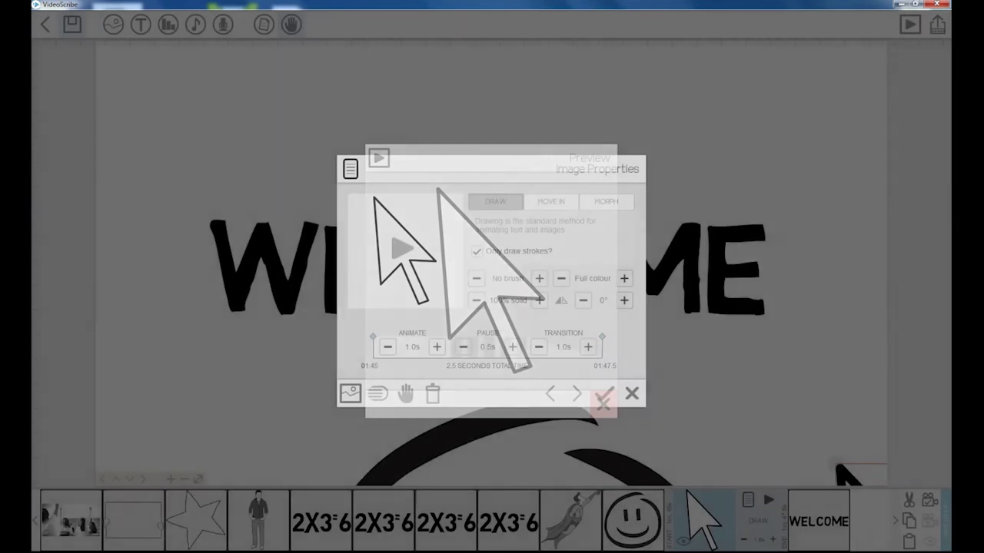
click(603, 393)
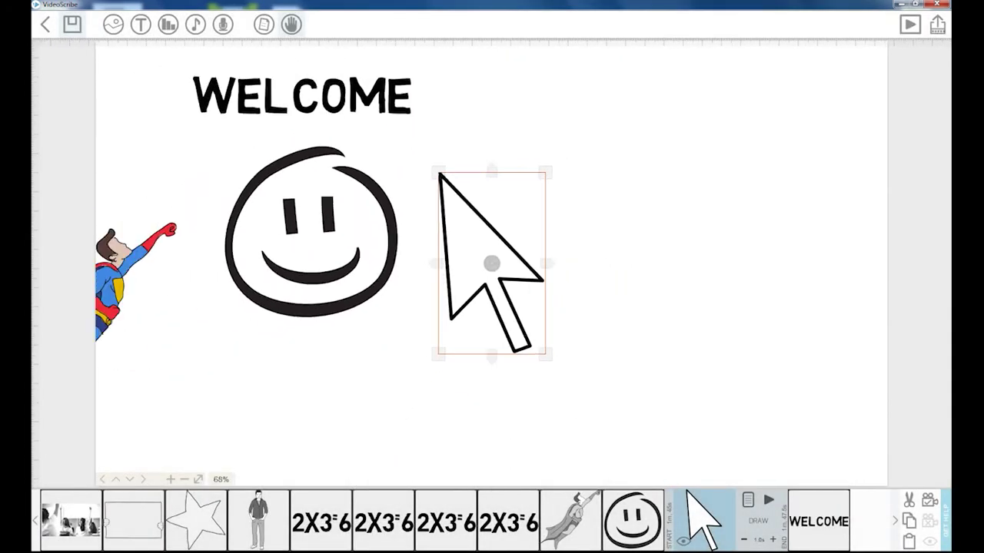
- Set the hand-held sign board's animation time to 1 second in its image properties
click(185, 478)
drag(492, 392, 624, 399)
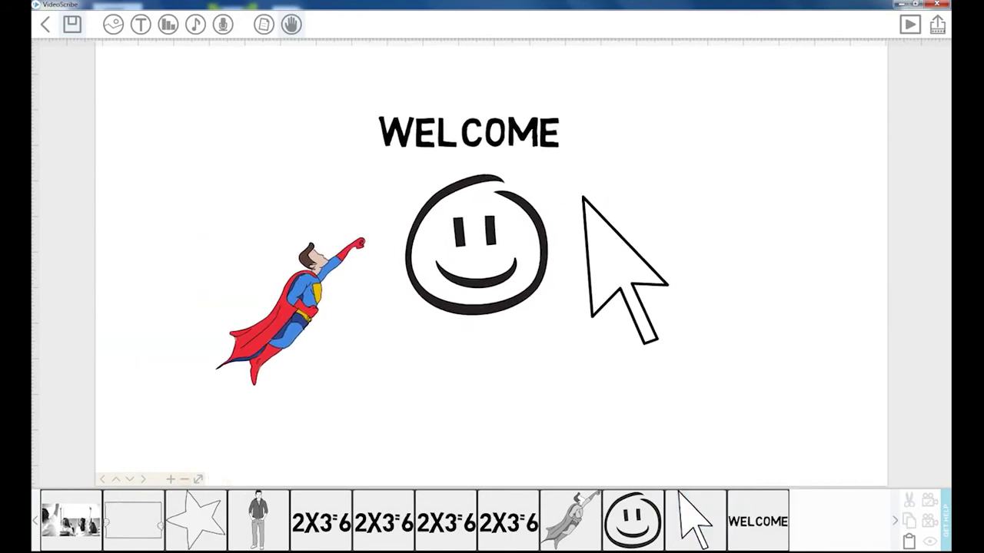
click(71, 520)
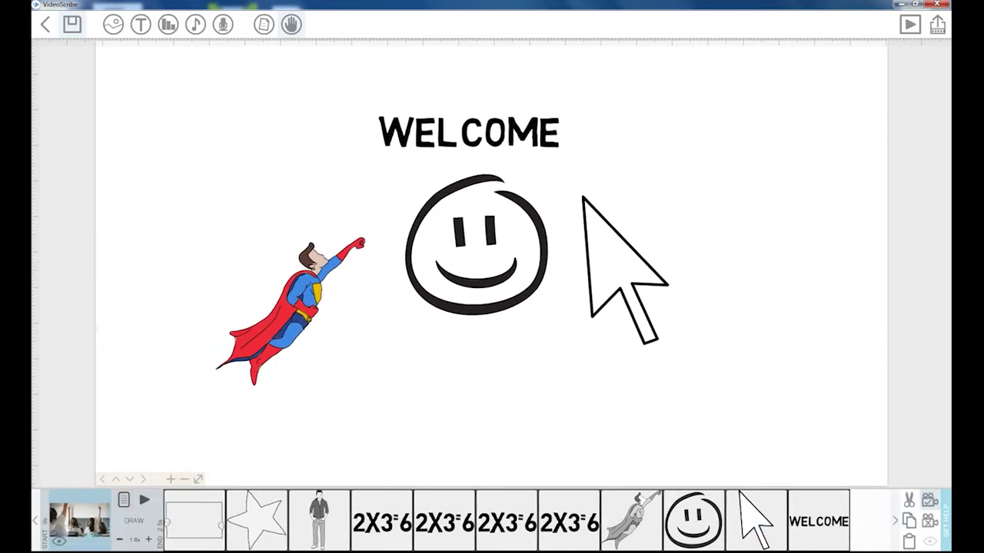
click(182, 540)
click(182, 540)
click(182, 539)
click(182, 540)
click(182, 540)
click(182, 540)
click(182, 540)
click(182, 540)
click(186, 501)
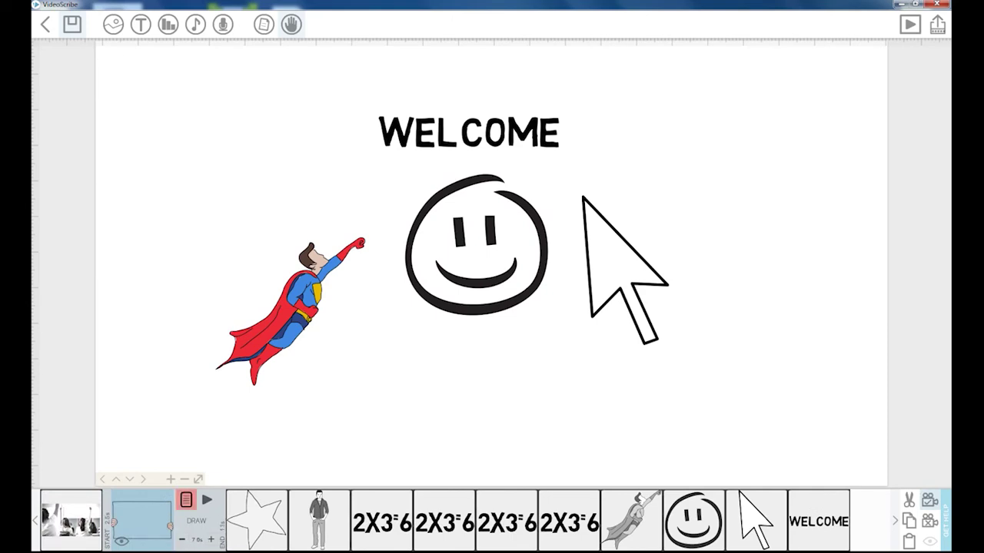
click(412, 346)
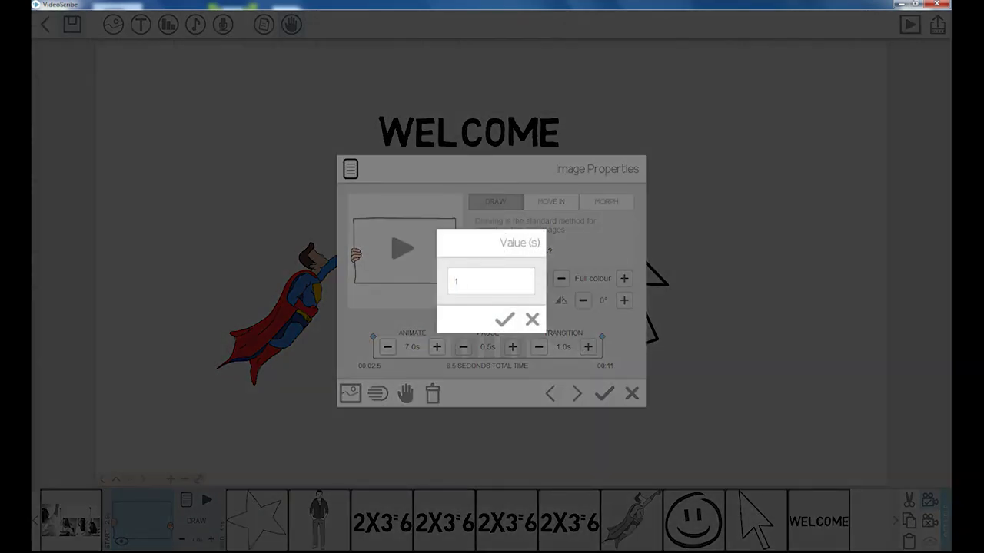
click(504, 319)
click(604, 393)
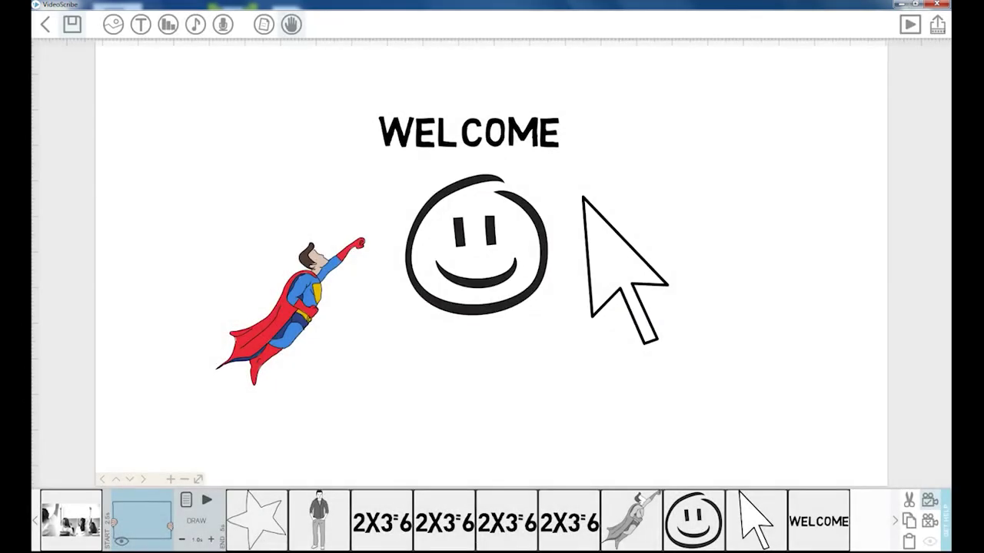
- Shorten the star's animation time to 1 second
click(244, 540)
click(244, 540)
click(245, 540)
- Reduce the standing man's animation time to 1 second
click(308, 538)
click(306, 539)
click(306, 539)
click(306, 539)
click(306, 540)
click(306, 540)
click(306, 539)
click(305, 539)
click(306, 539)
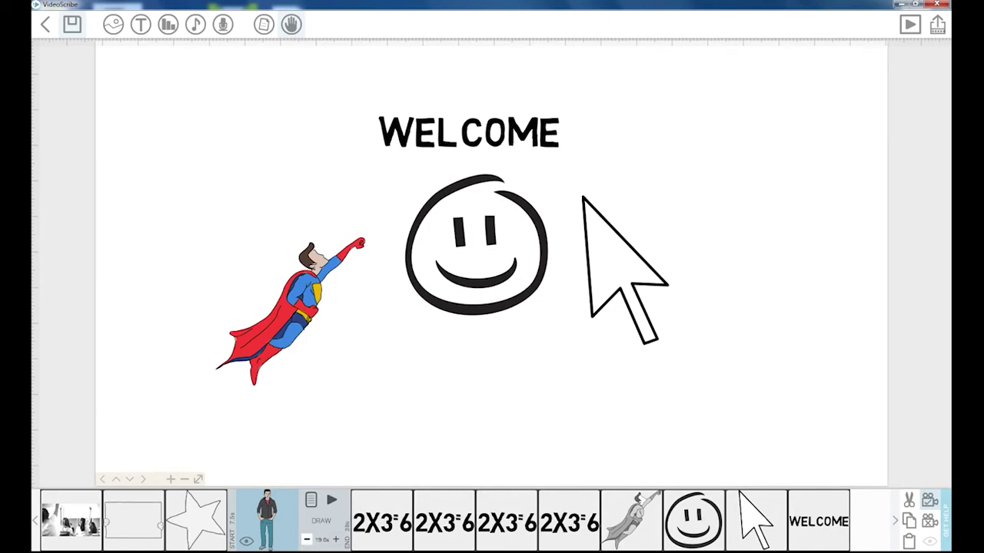
click(306, 539)
click(306, 539)
click(306, 540)
click(305, 540)
click(306, 540)
click(306, 539)
click(306, 539)
click(306, 539)
click(305, 539)
click(306, 540)
click(306, 540)
click(306, 539)
click(306, 539)
click(305, 539)
click(306, 539)
click(306, 539)
click(306, 539)
click(306, 540)
- Select the classroom photo at the start of the timeline and preview the whole scribe
click(382, 521)
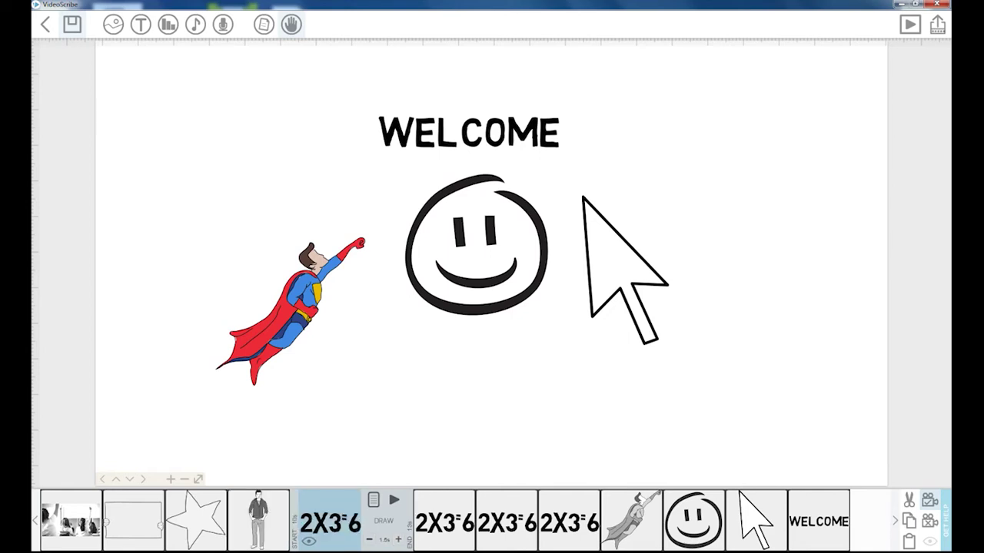
click(71, 521)
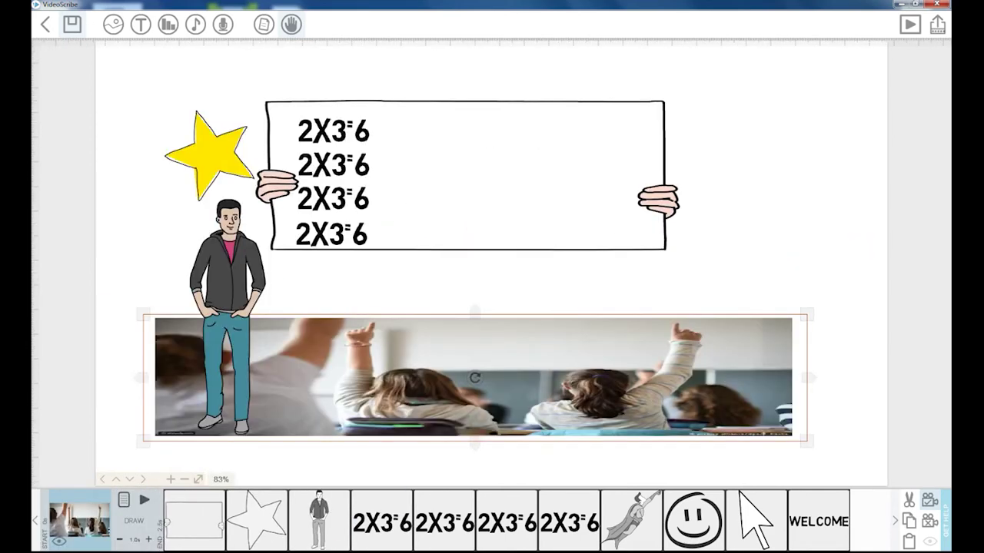
click(910, 24)
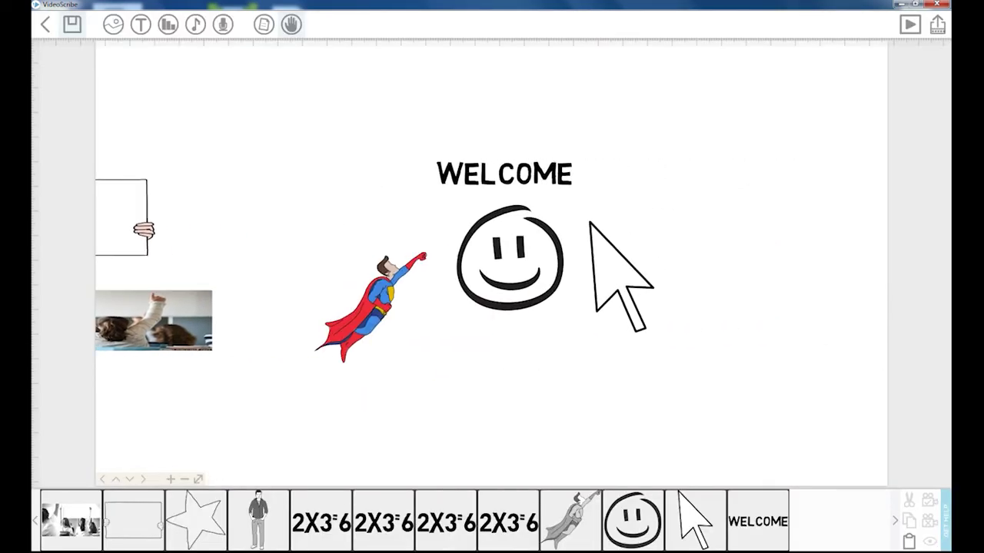
- Set one shared camera position for the superhero, smiley face, arrow and WELCOME text, framing all four together
scroll(484, 264, up, 2)
scroll(491, 264, down, 3)
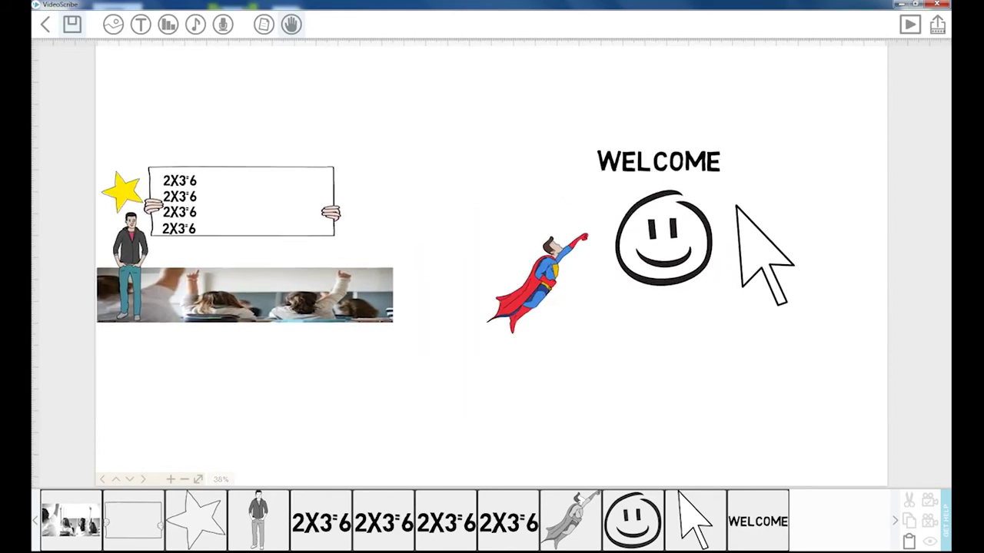
scroll(491, 264, up, 3)
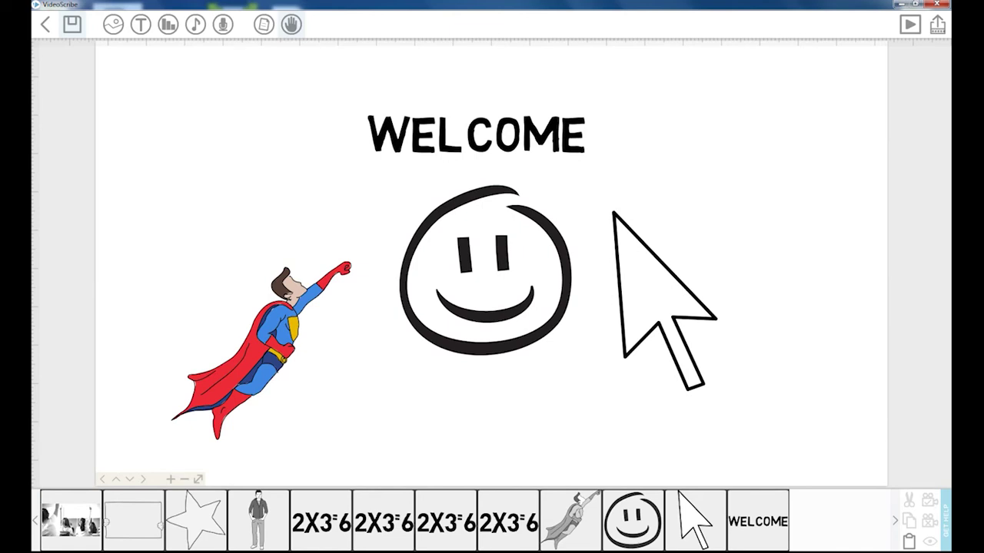
click(262, 350)
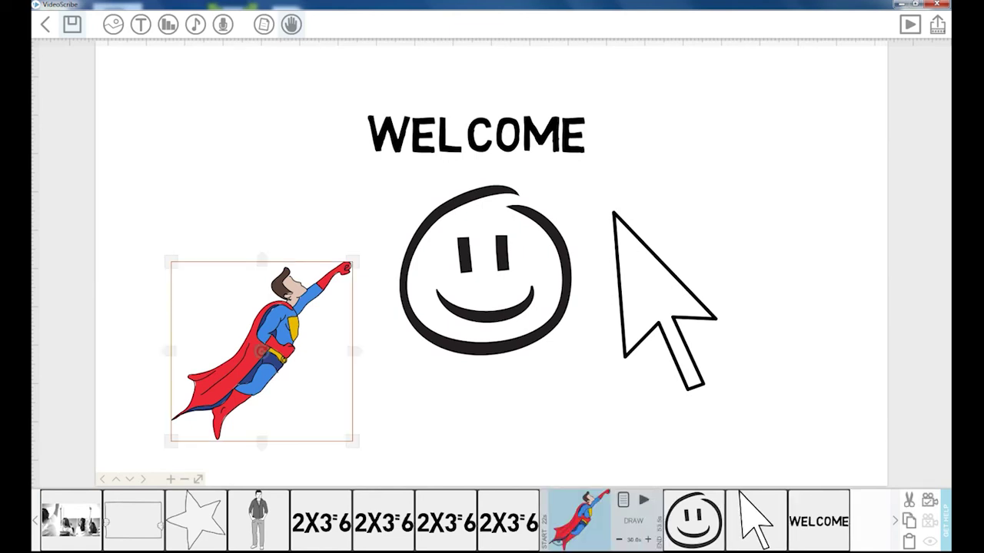
shift+click(486, 269)
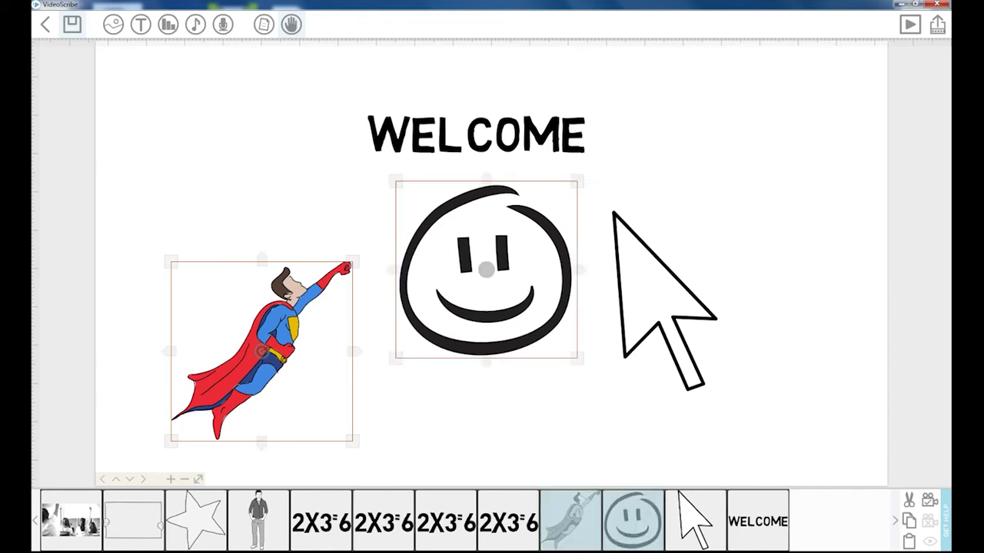
shift+click(664, 302)
shift+click(477, 132)
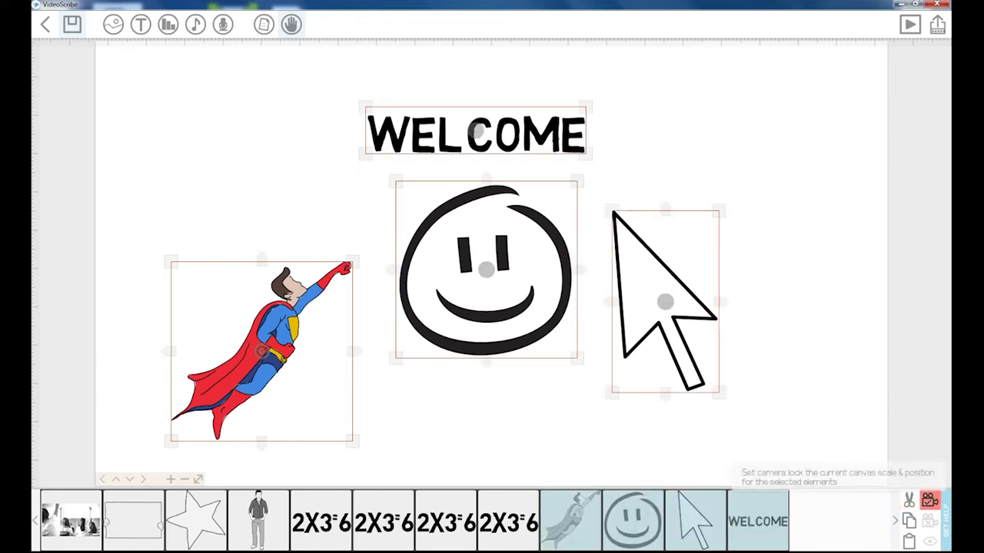
click(930, 500)
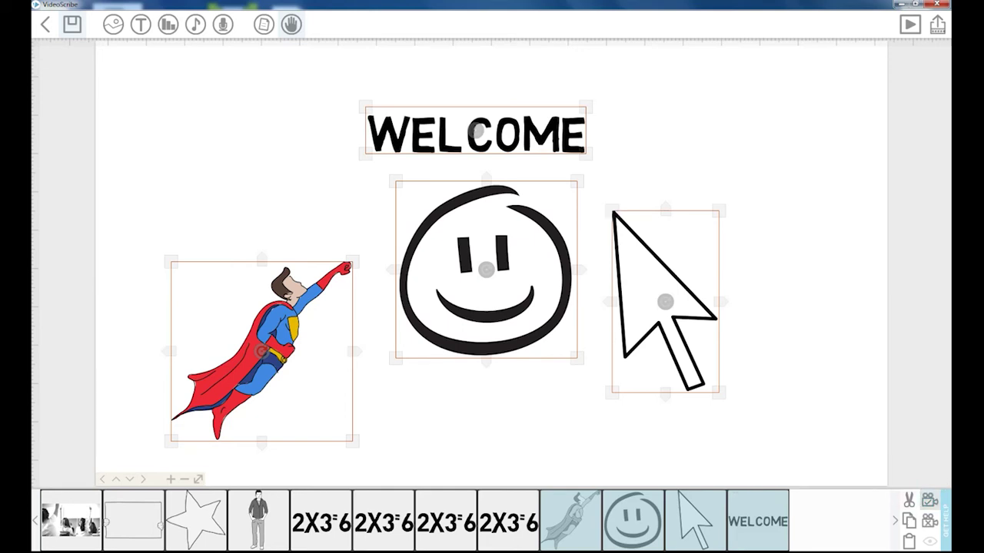
- Preview the scribe from the superhero image onward, stopping playback while the superhero is being drawn
click(570, 520)
click(644, 500)
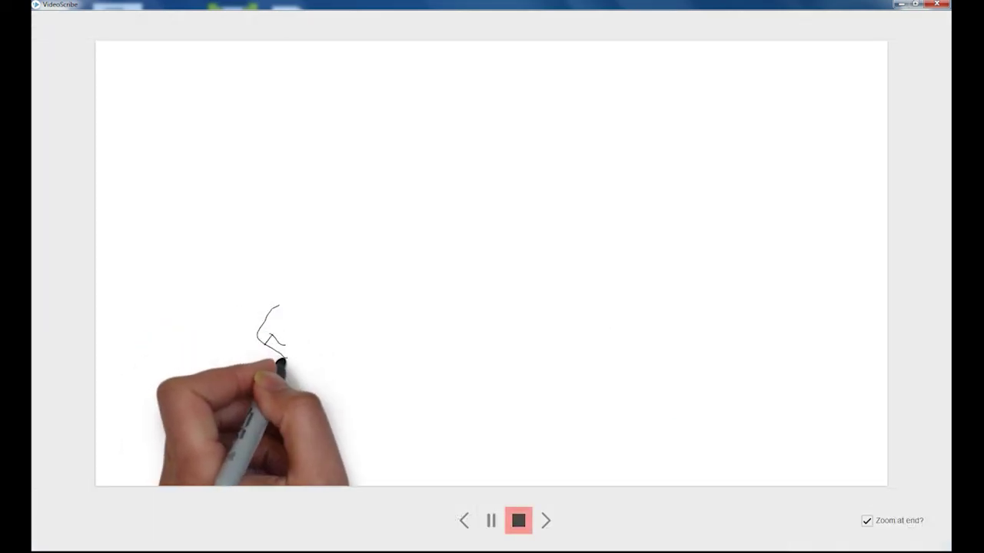
click(518, 520)
- Set the superhero's animation time to 3 seconds
click(633, 540)
key(Escape)
click(633, 539)
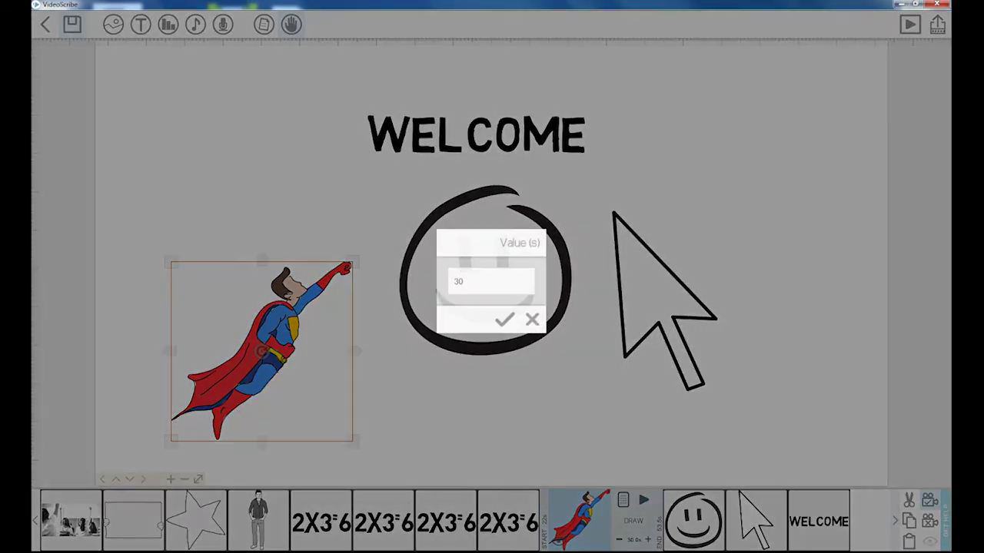
text(3)
click(504, 319)
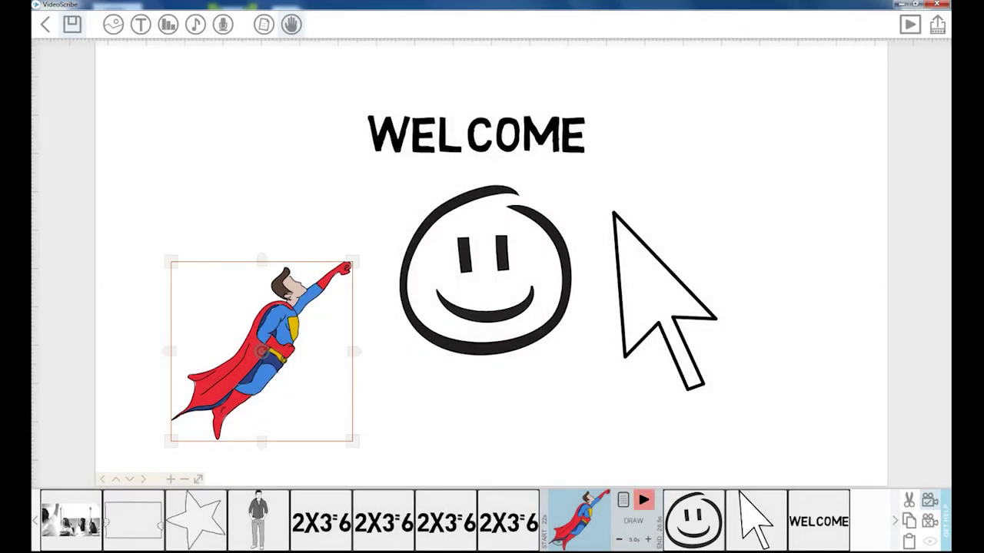
- Preview the second scene from the superhero, then replay it with the Zoom at end option switched off
click(644, 500)
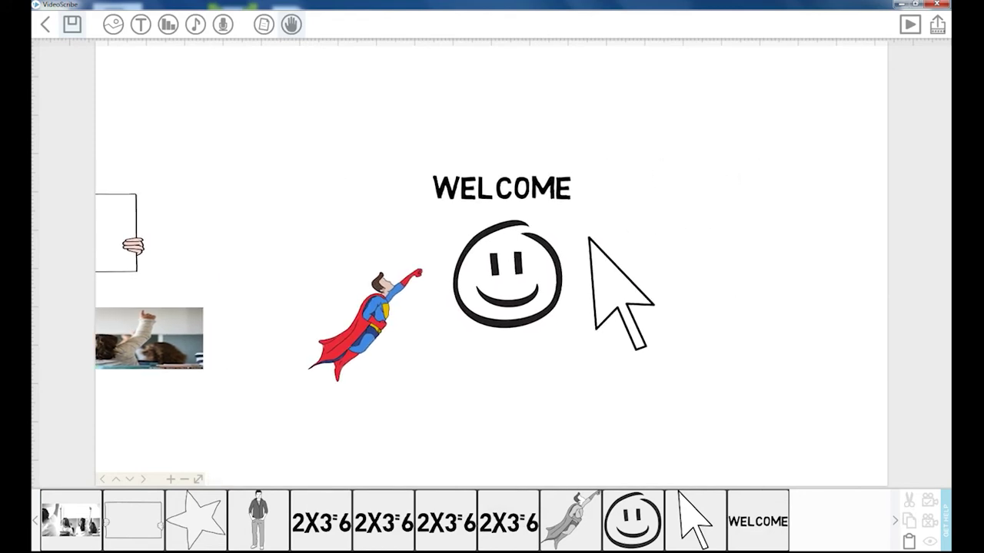
click(571, 520)
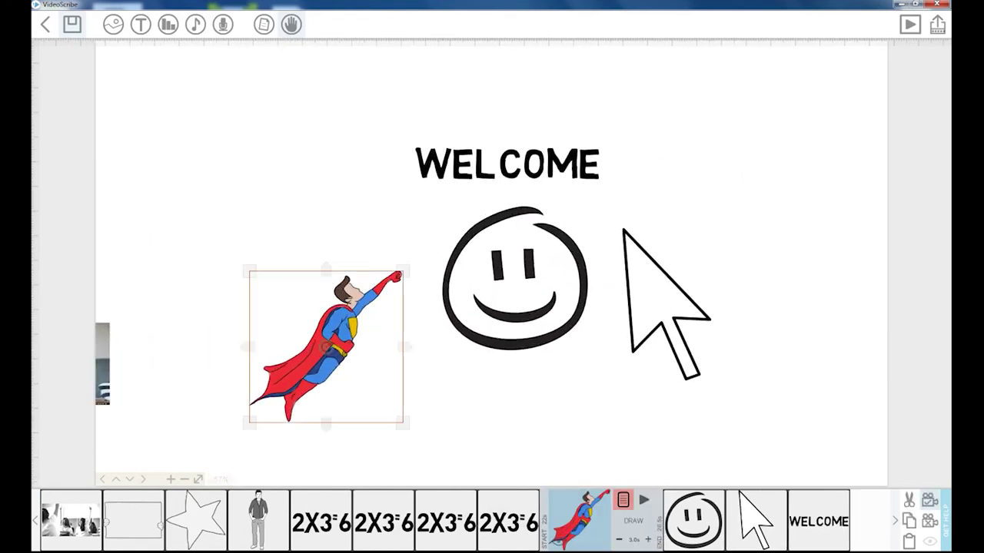
click(643, 500)
click(867, 521)
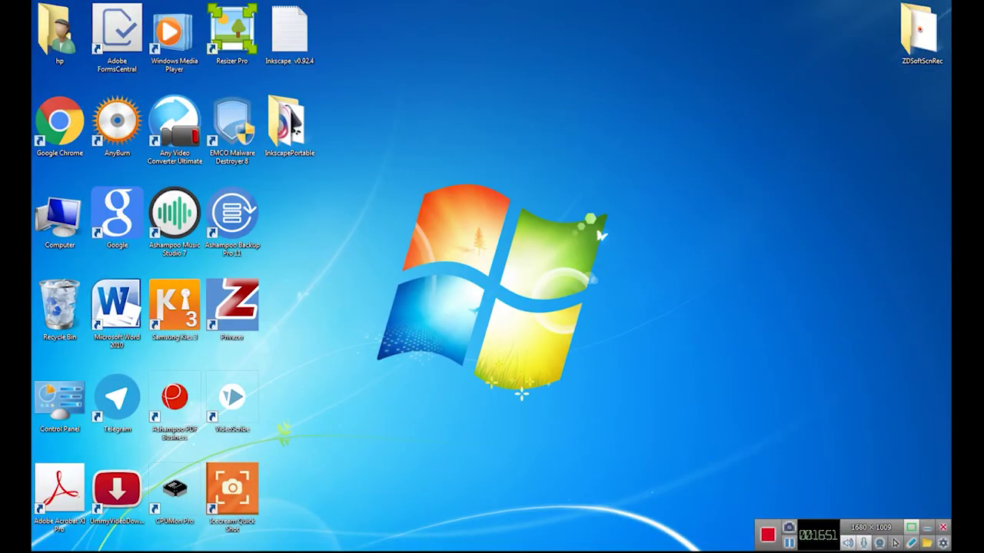
right_click(307, 321)
click(336, 353)
right_click(350, 249)
click(379, 281)
- Launch Inkscape from the InkscapePortable folder on the desktop and maximize its window
double_click(288, 122)
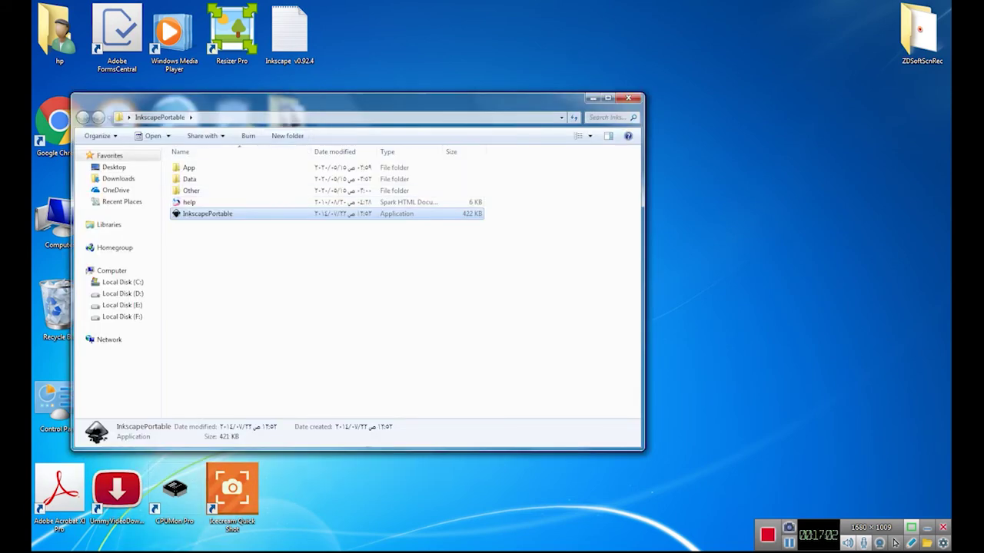
right_click(201, 216)
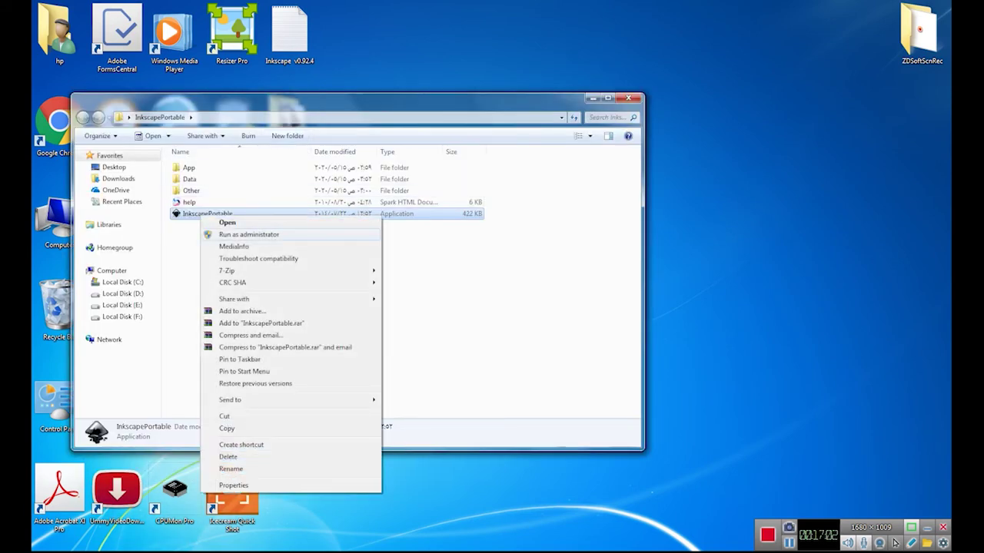
click(228, 222)
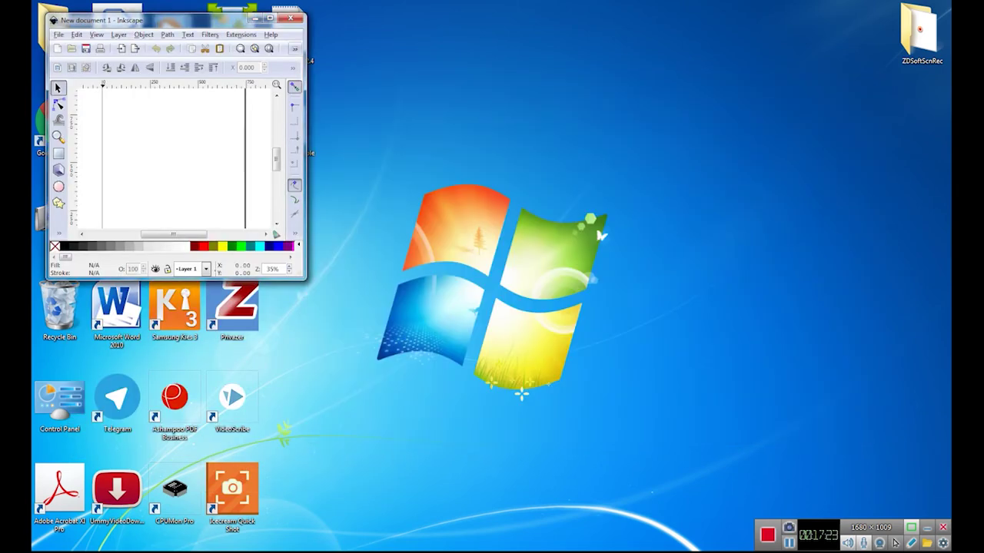
click(269, 17)
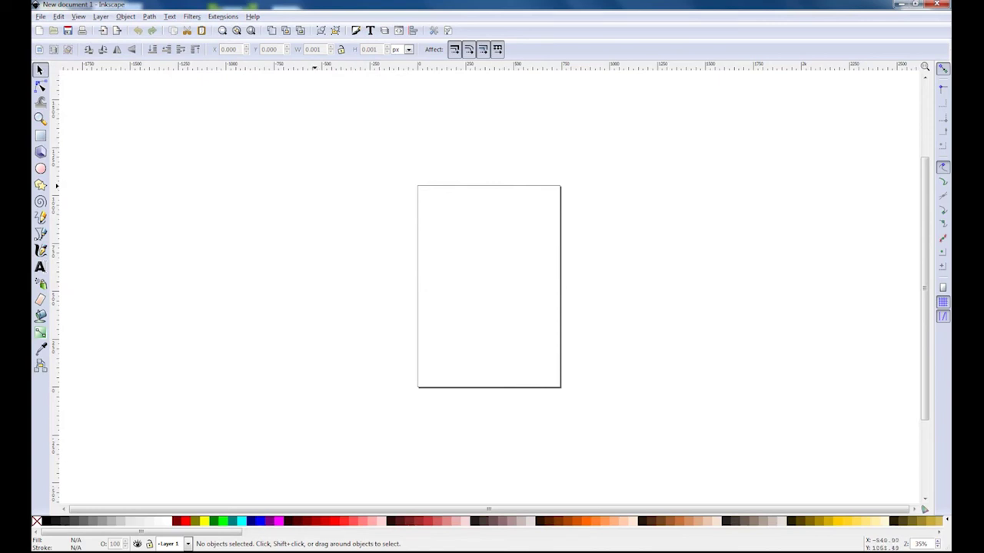
- Add the Arabic text "مركز تنمية الابداع الدولي في العراق" just above the page with the Text tool
click(40, 267)
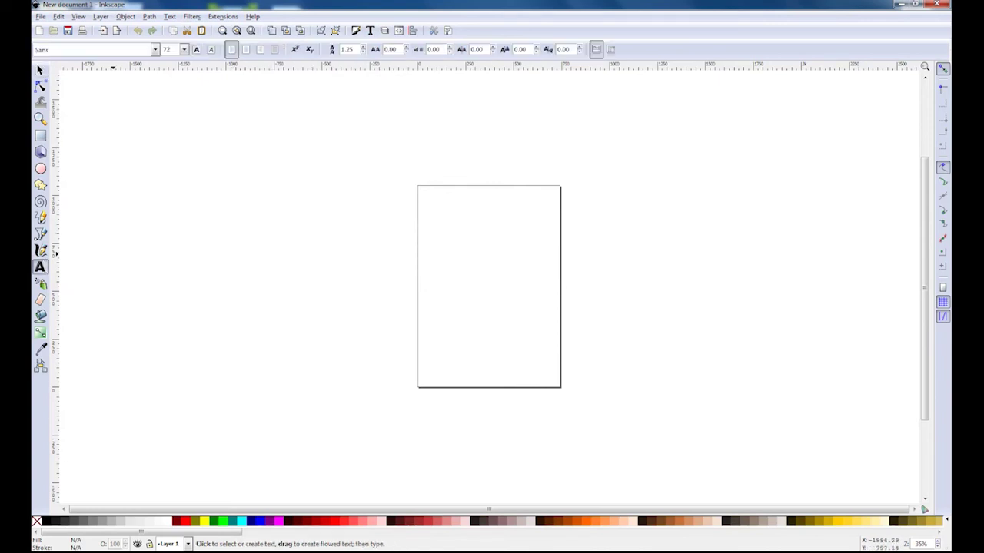
click(477, 168)
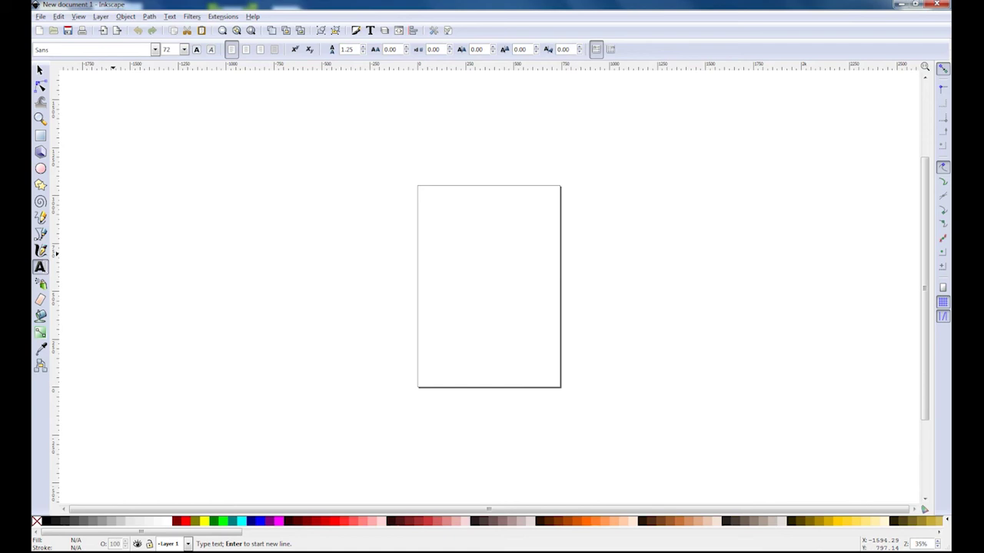
text(مركز تن)
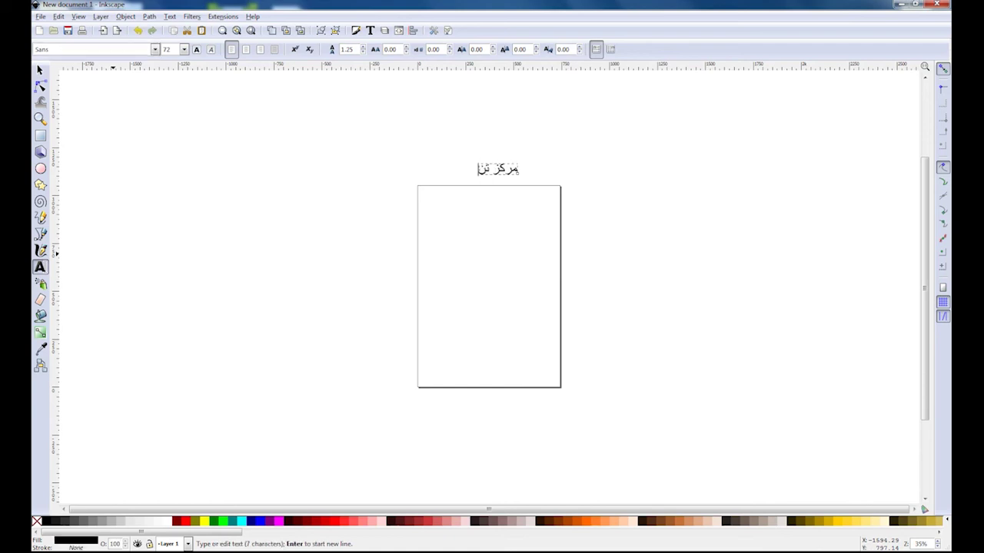
text(مية الابجا)
key(BackSpace)
key(BackSpace)
text(داع)
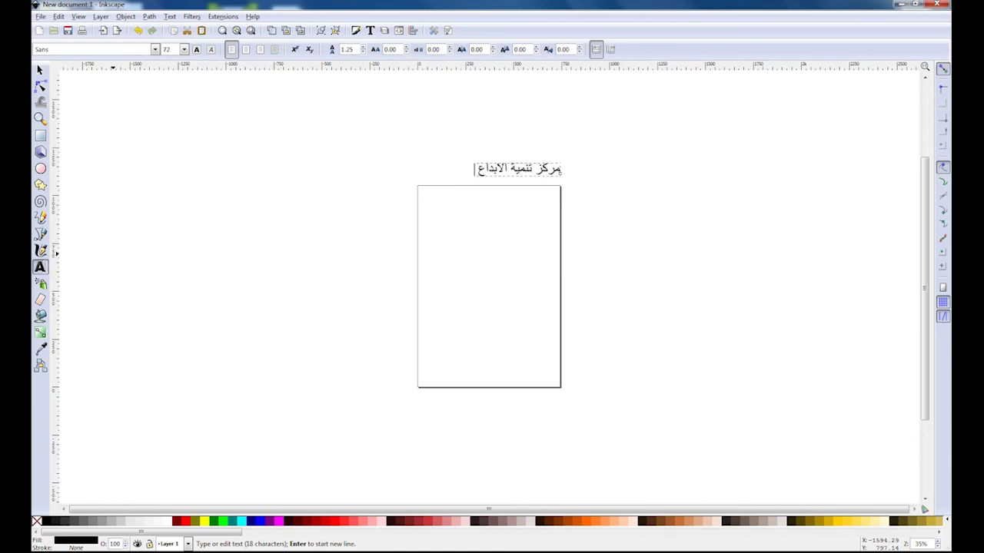
text( الدولي في العراق)
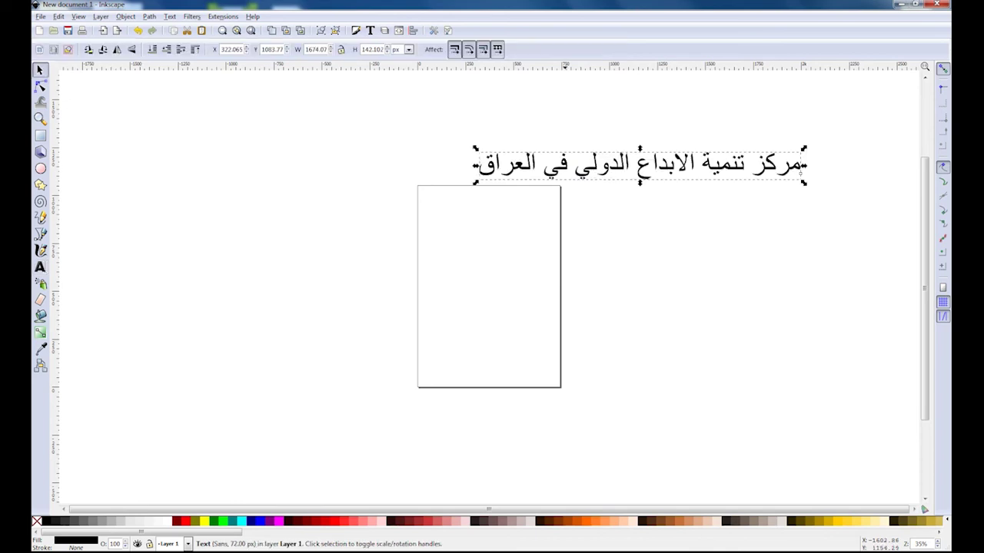
- Select the Arabic text and export the selection as a PNG bitmap named text2985 to the Desktop
drag(565, 163, 438, 215)
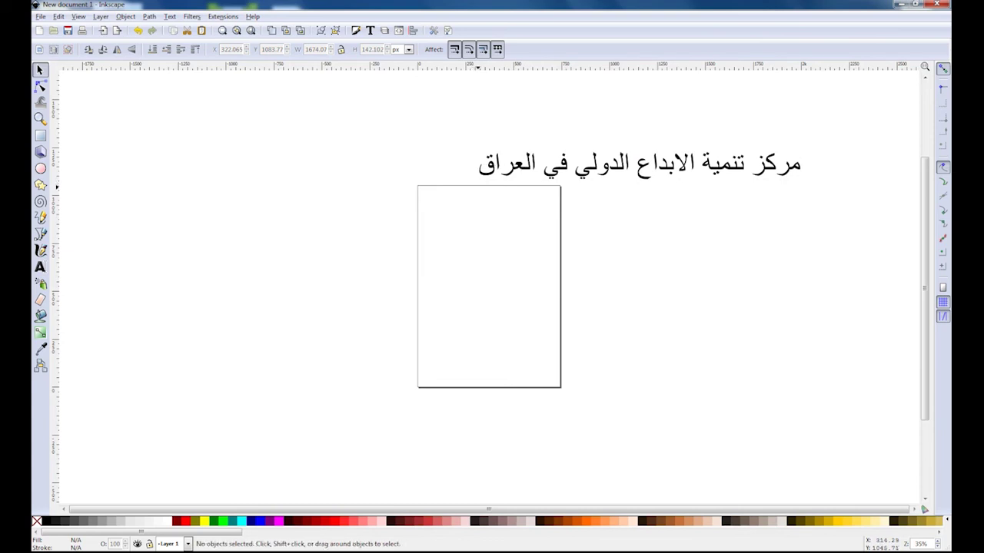
drag(822, 136, 401, 221)
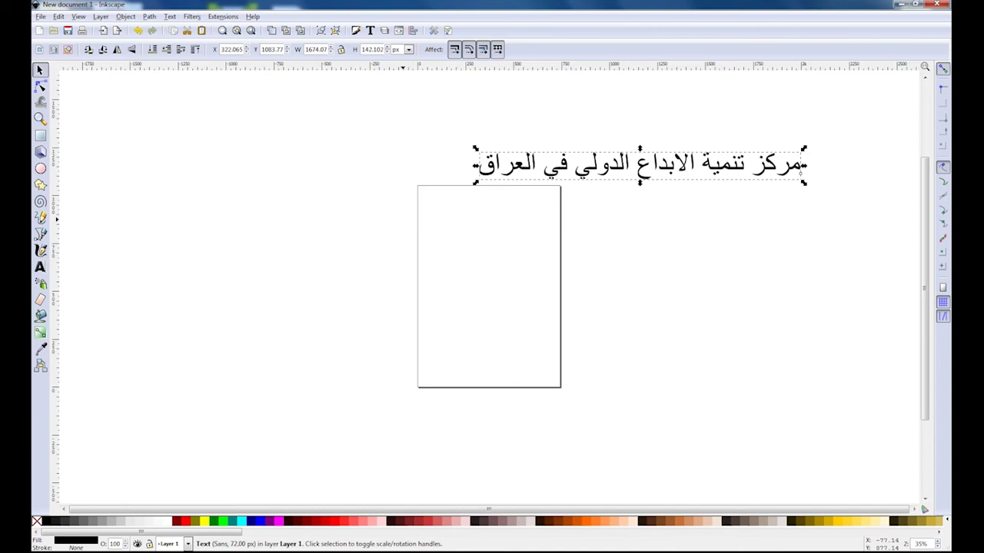
key(alt+f)
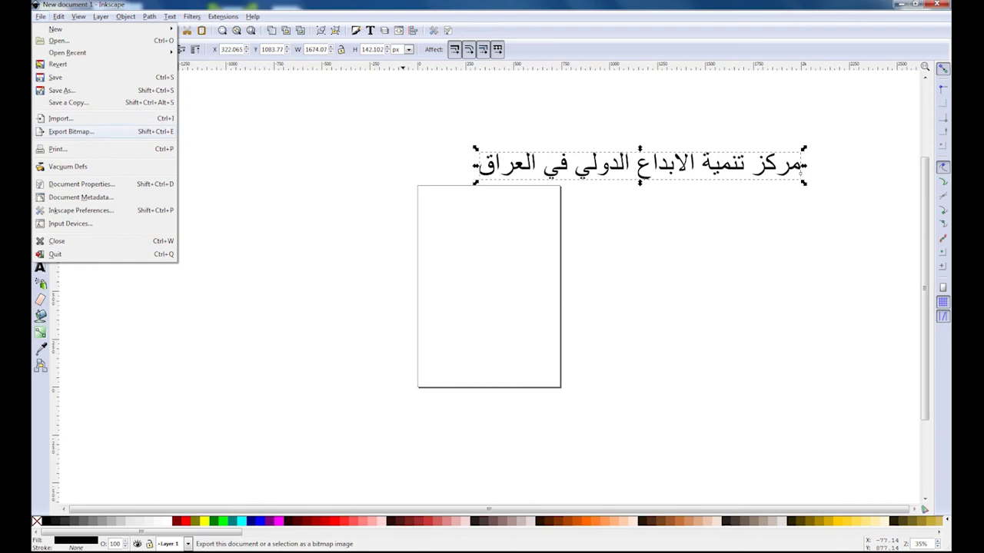
click(71, 132)
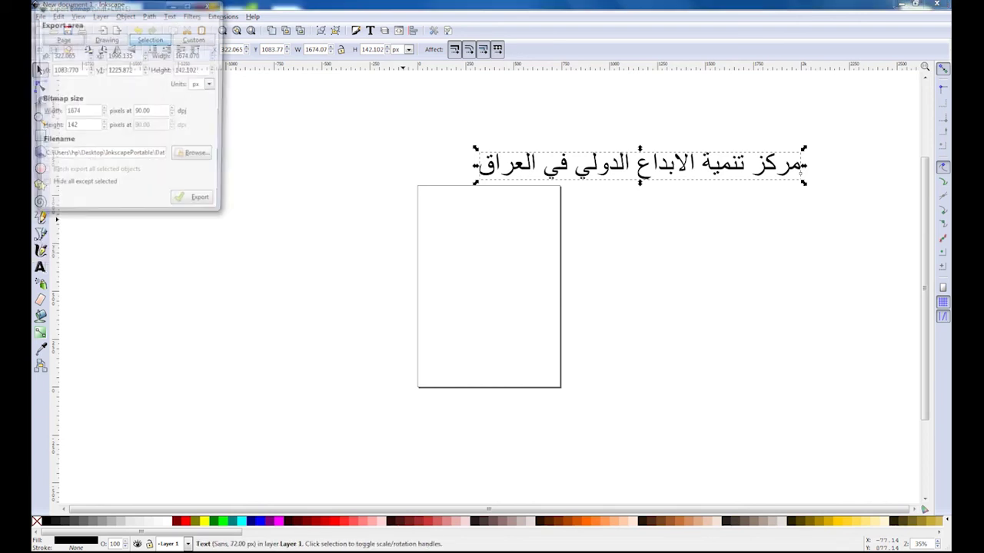
click(194, 157)
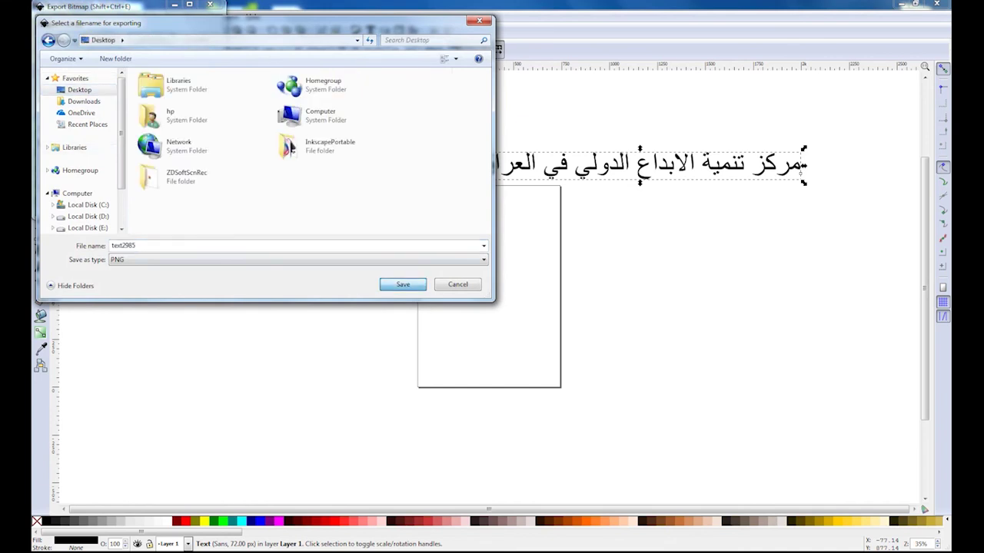
key(Return)
click(196, 204)
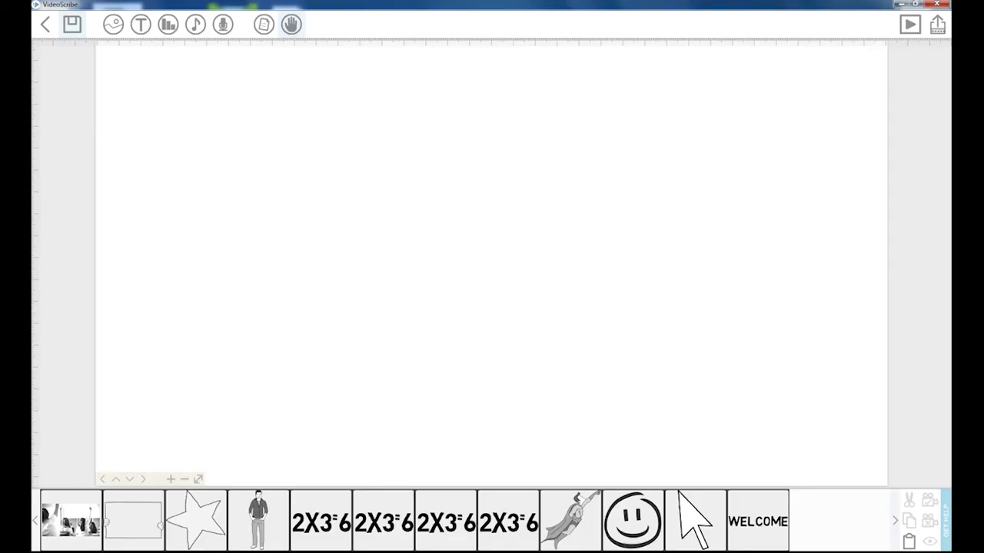
- Switch to VideoScribe and import the text2985 PNG image from the Desktop into the scribe
click(113, 24)
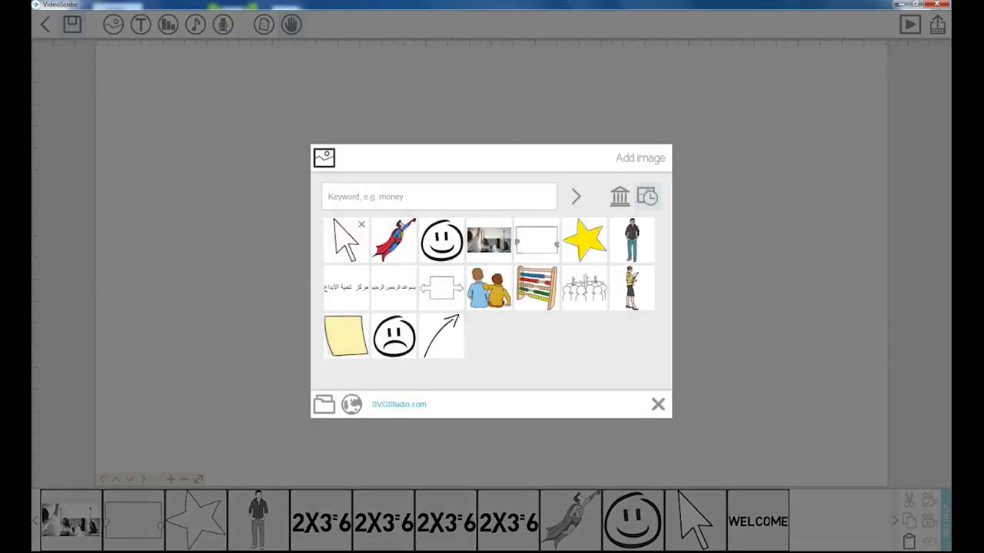
click(323, 404)
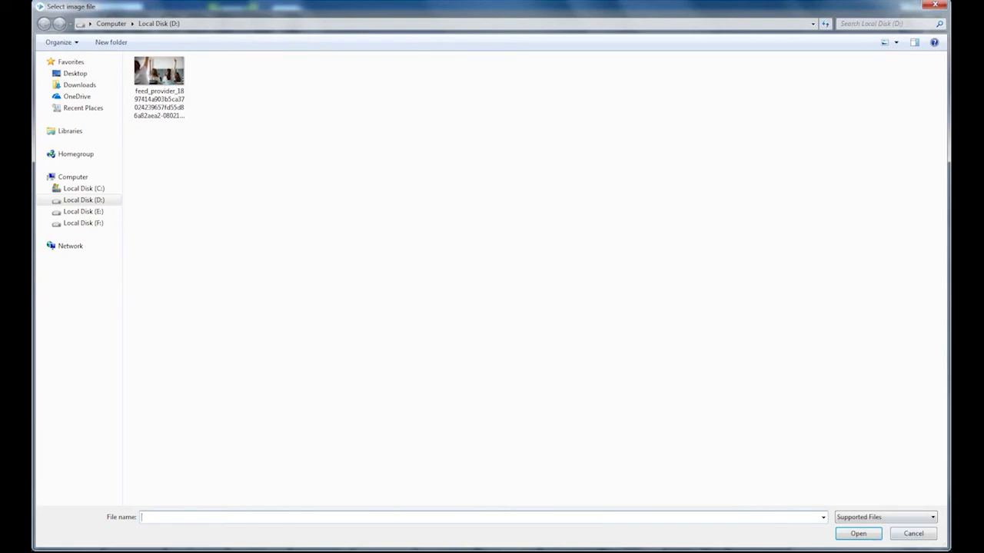
click(74, 73)
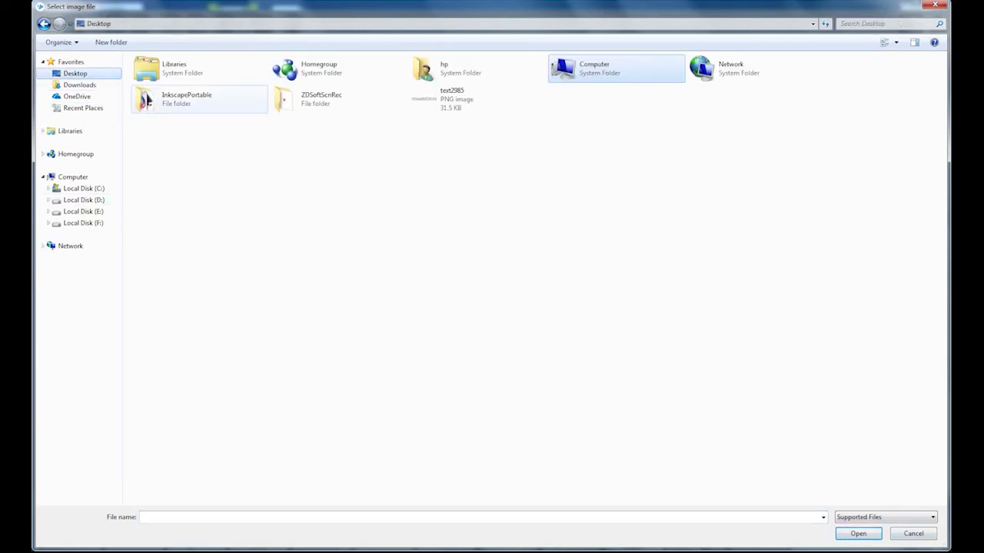
double_click(452, 98)
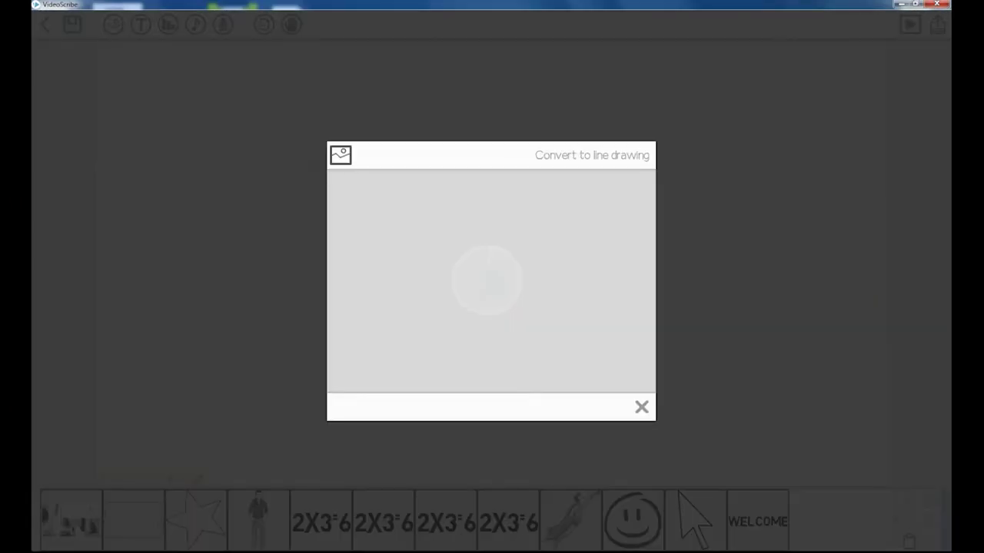